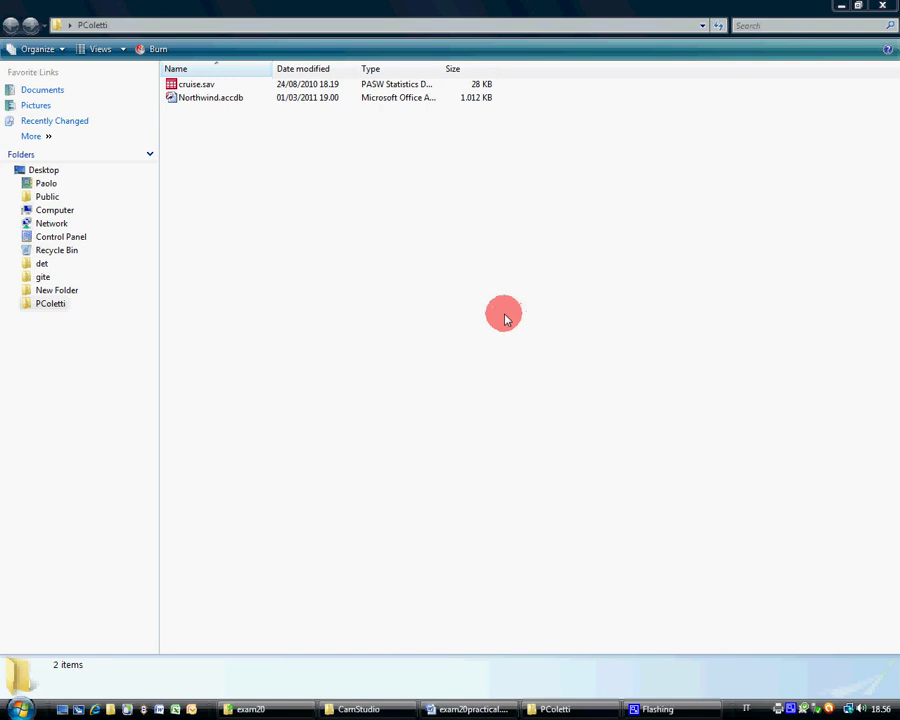
Open cruise.sav from the PColetti folder in the PASW Statistics Data Editor.
click(184, 86)
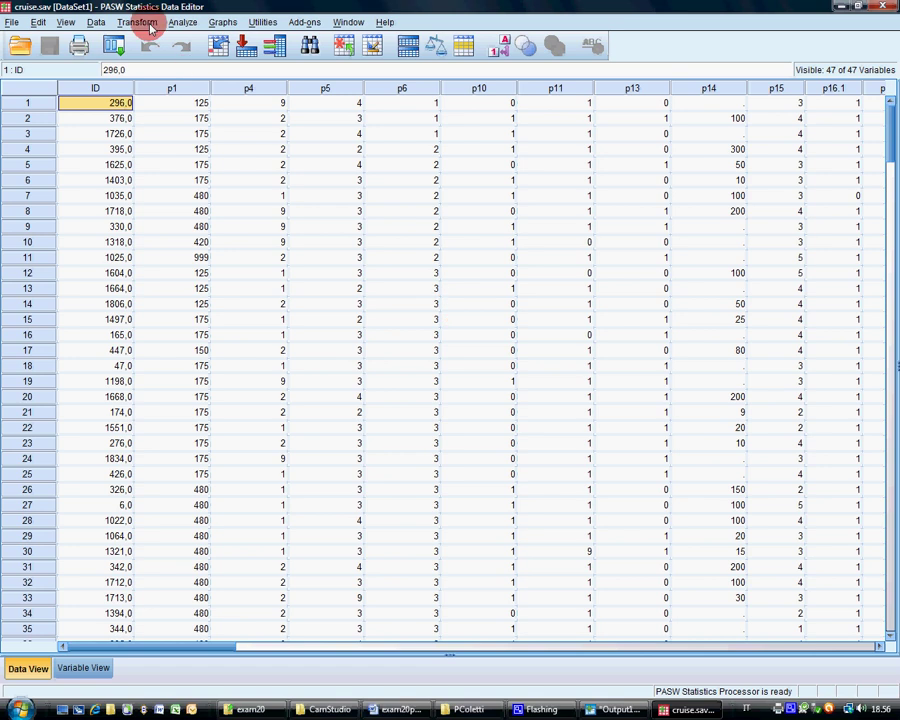
Build a pie chart in Chart Builder with slices by Nationality.
click(222, 22)
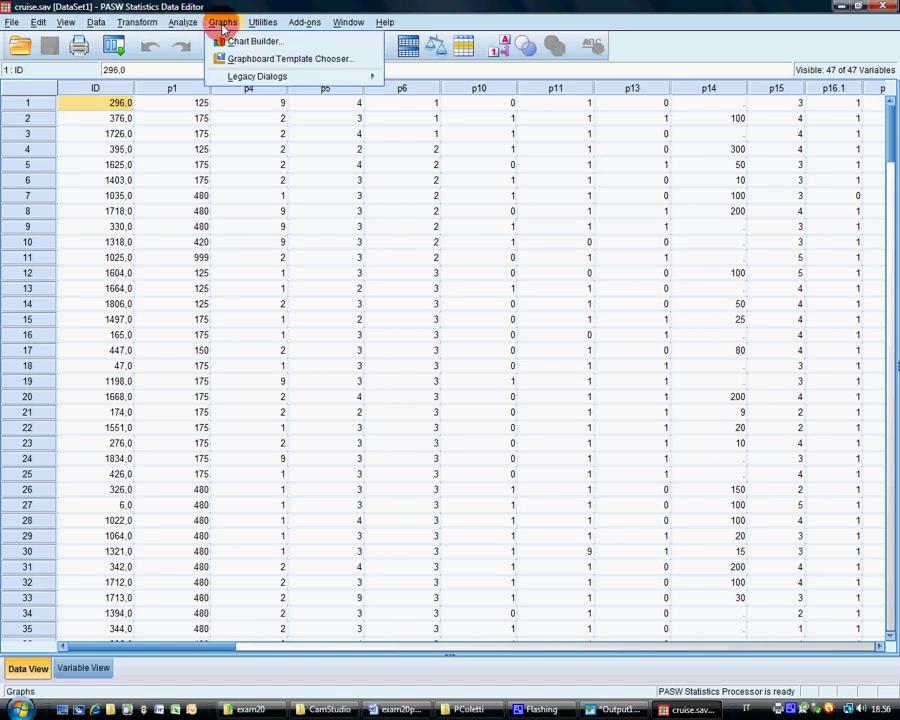
click(262, 42)
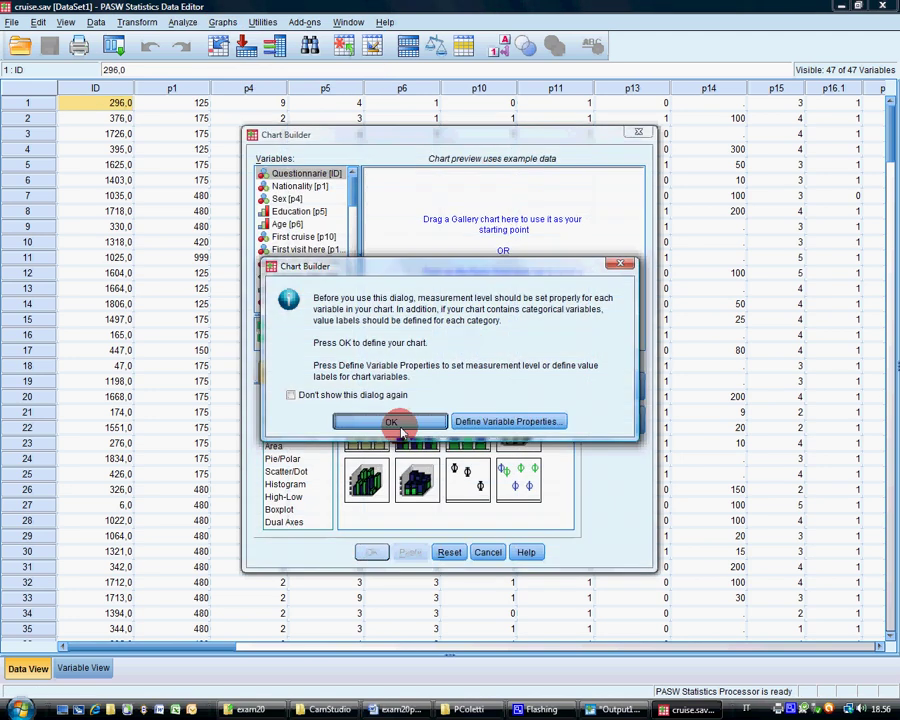
click(394, 418)
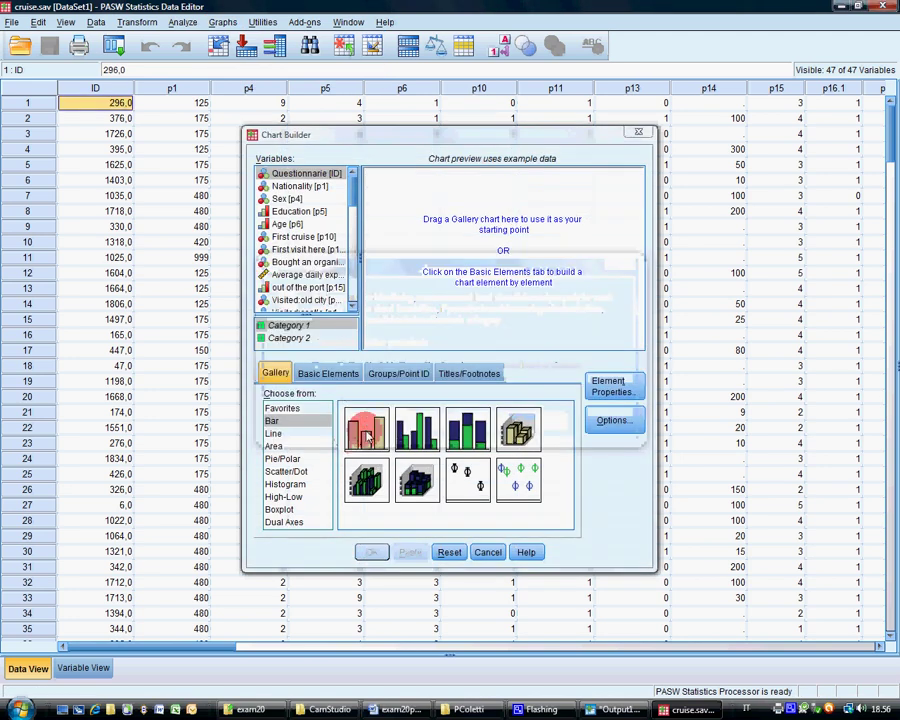
click(283, 458)
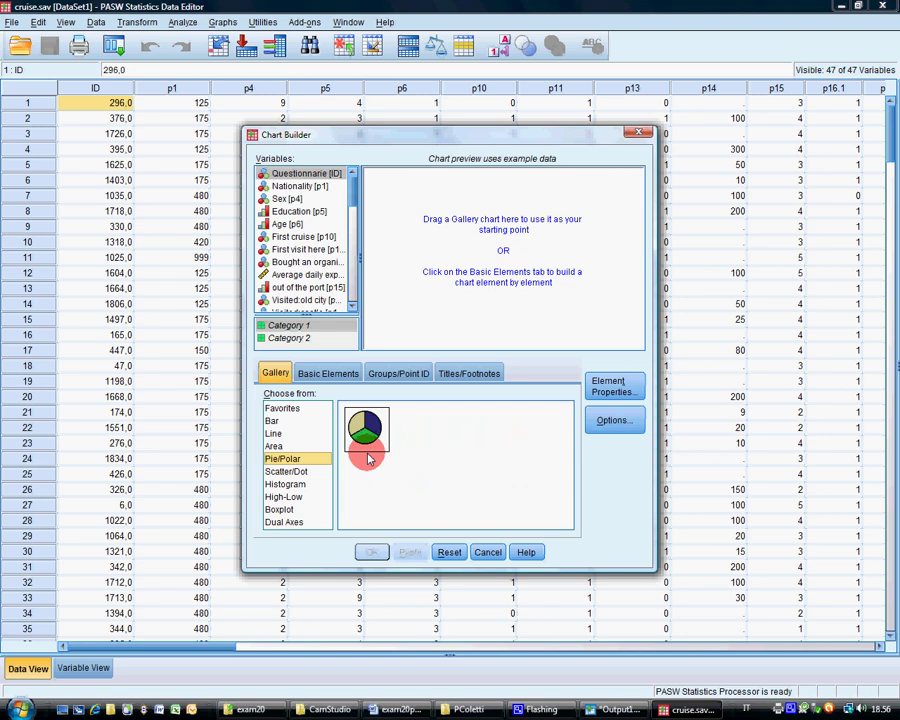
drag(368, 458, 406, 241)
drag(285, 186, 464, 340)
click(372, 552)
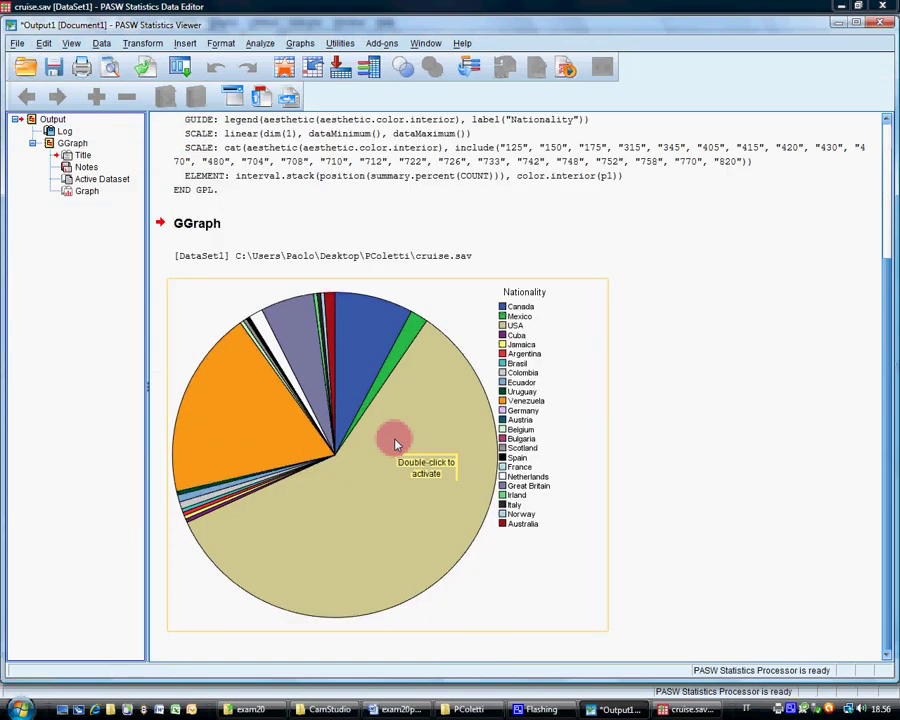
Run Frequencies on Nationality (283 valid, 8 missing).
click(252, 45)
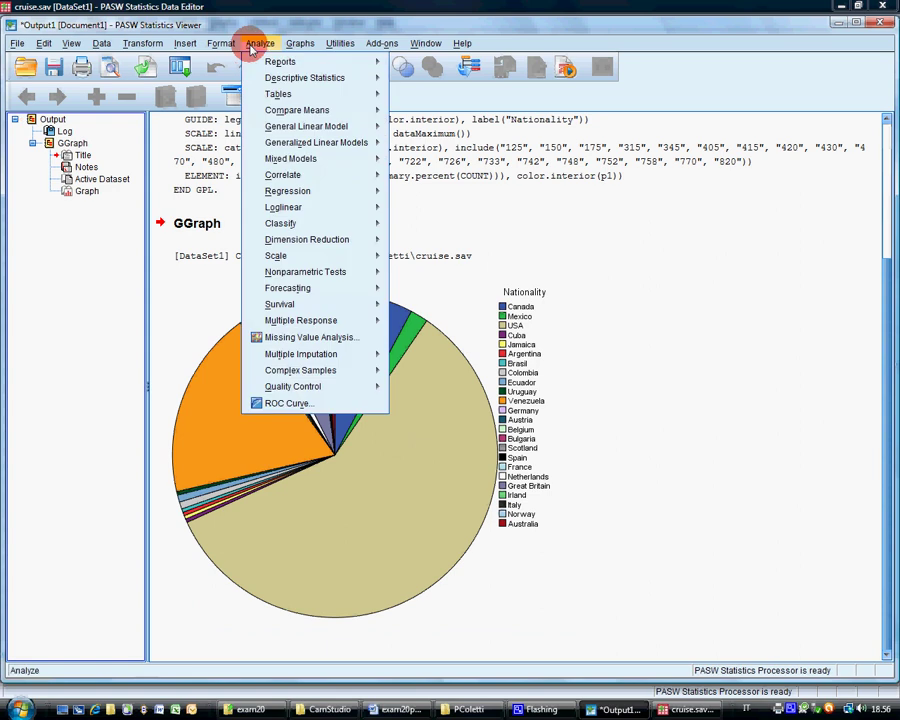
mouse_move(270, 77)
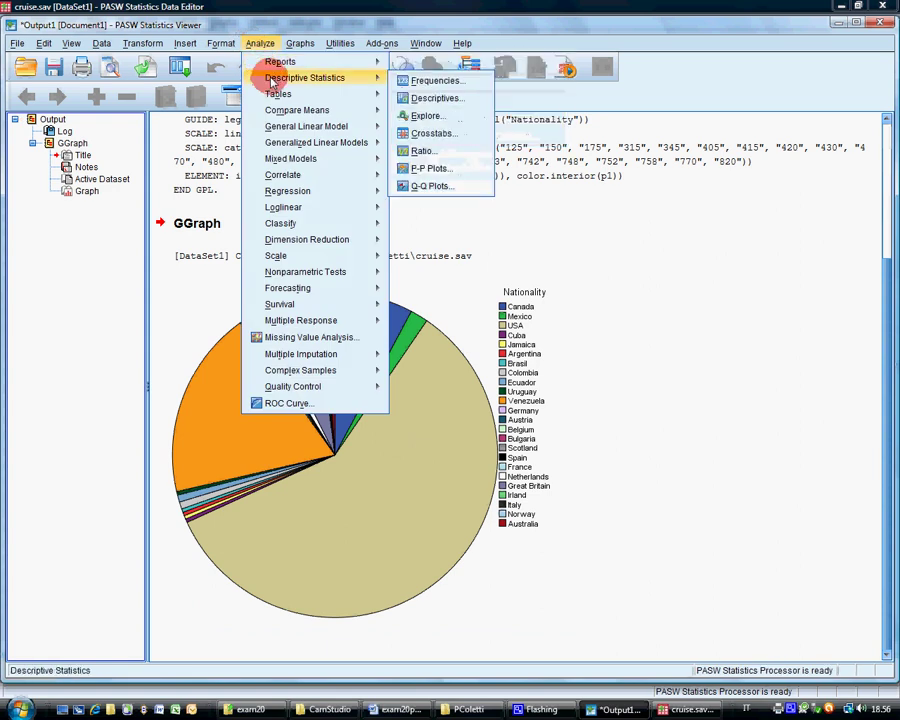
click(424, 79)
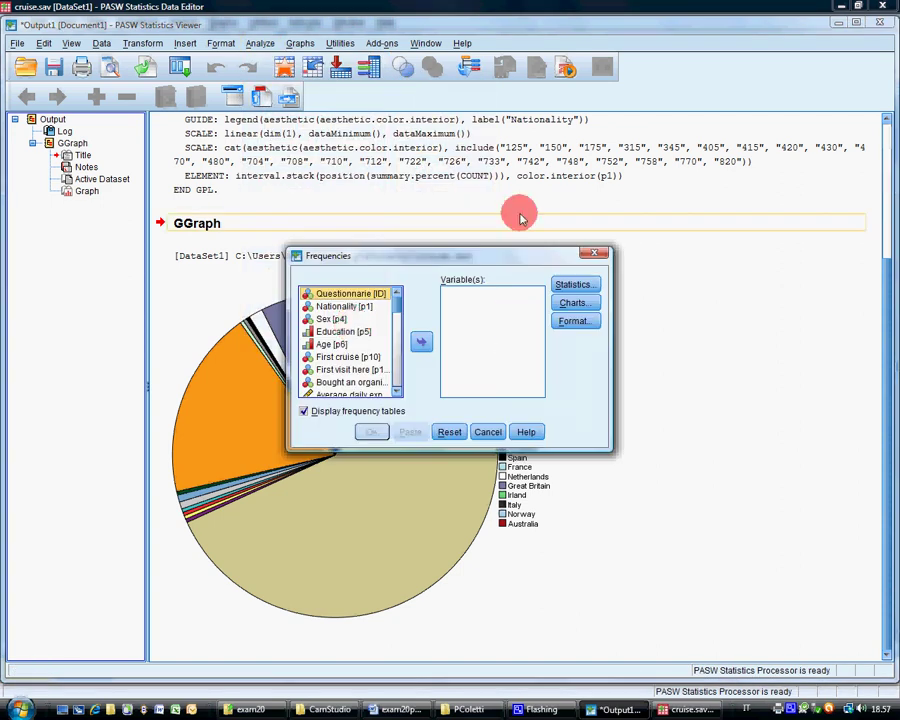
click(344, 306)
click(421, 341)
click(372, 431)
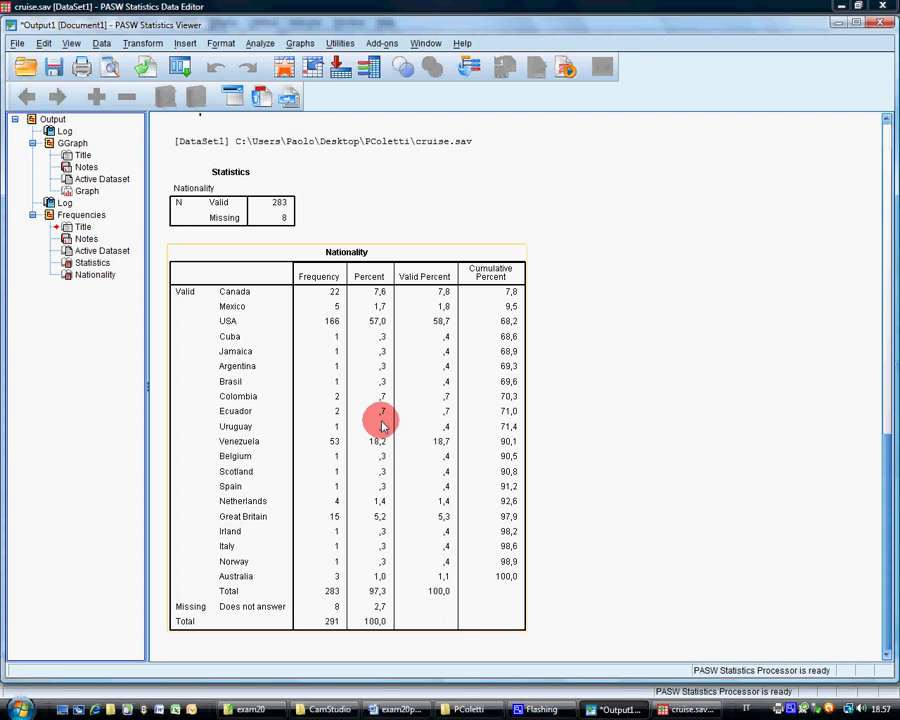
Set up a one-sample nonparametric test with average daily expenditure as the only test field.
click(260, 43)
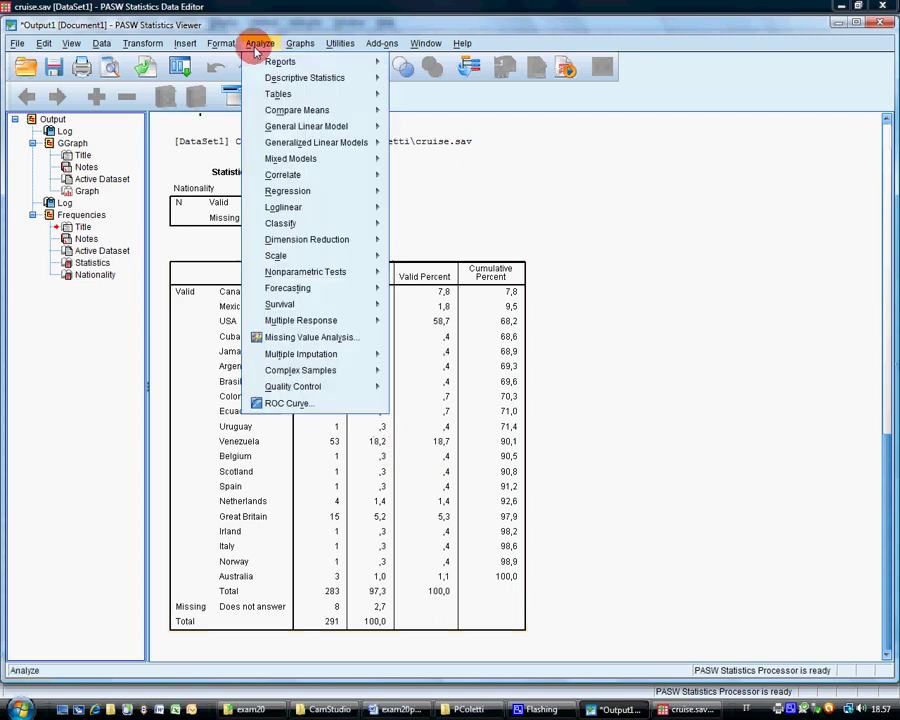
mouse_move(342, 272)
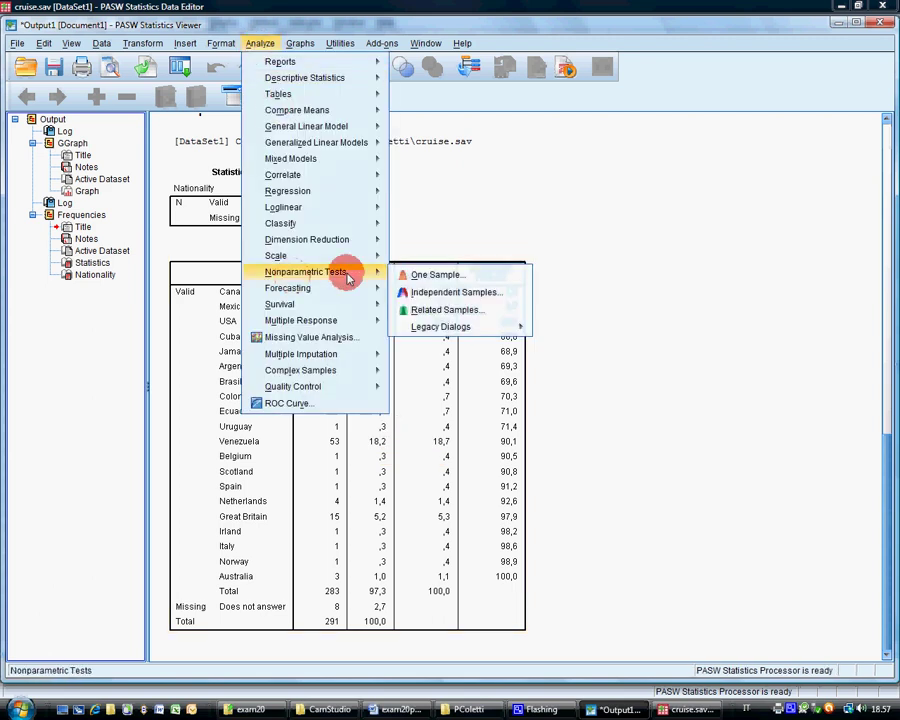
click(428, 277)
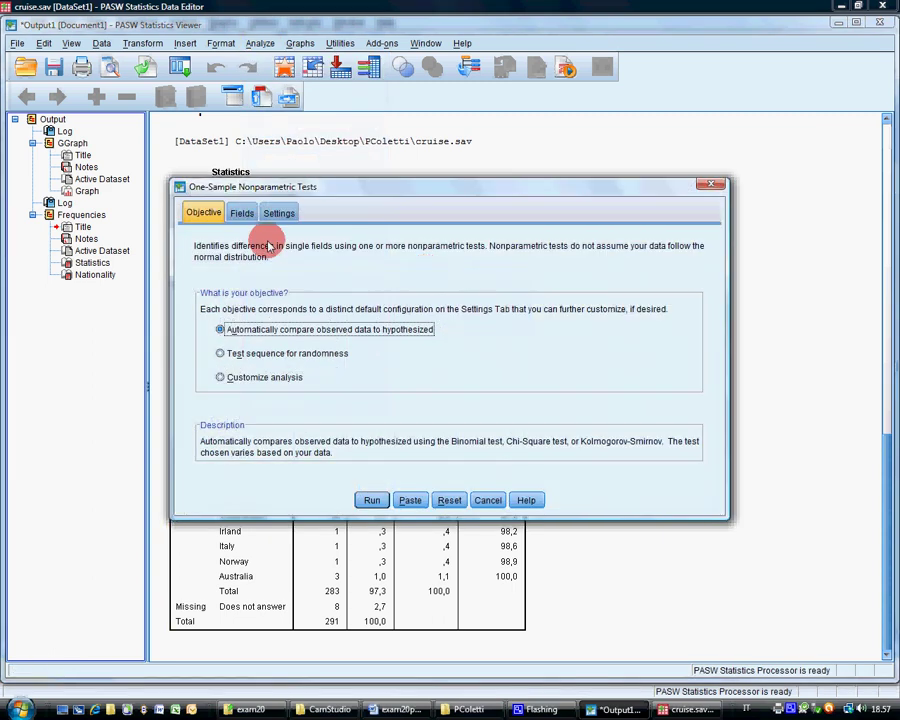
click(243, 214)
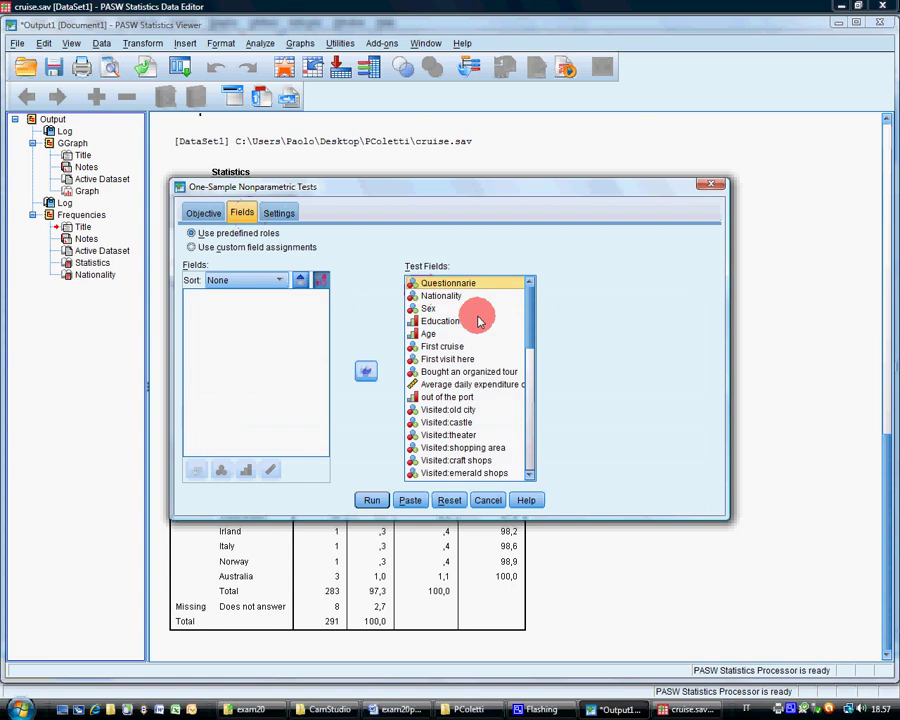
drag(515, 333, 470, 289)
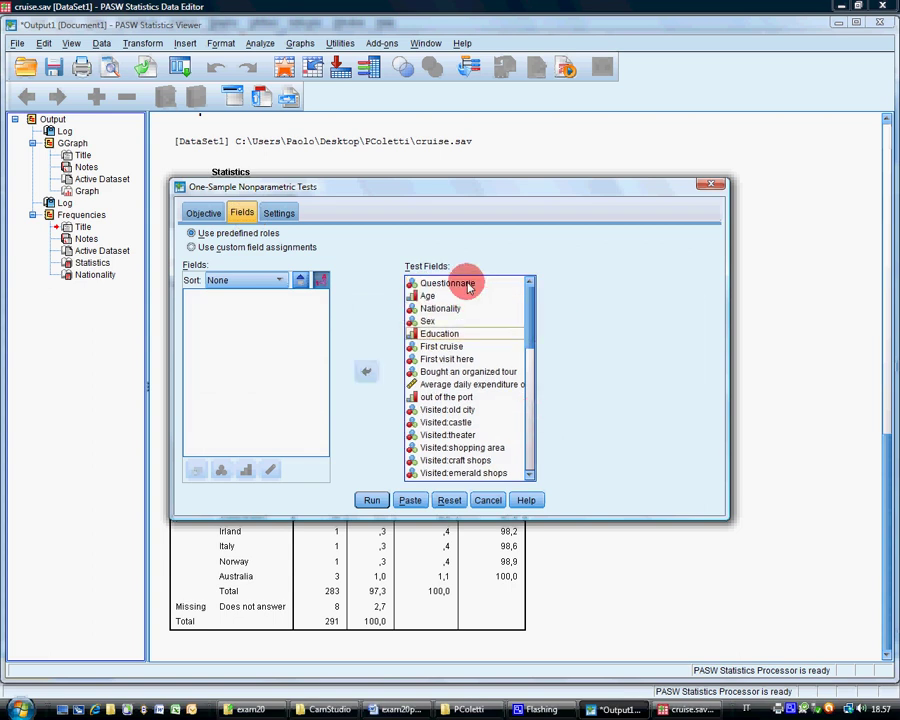
drag(530, 315, 537, 465)
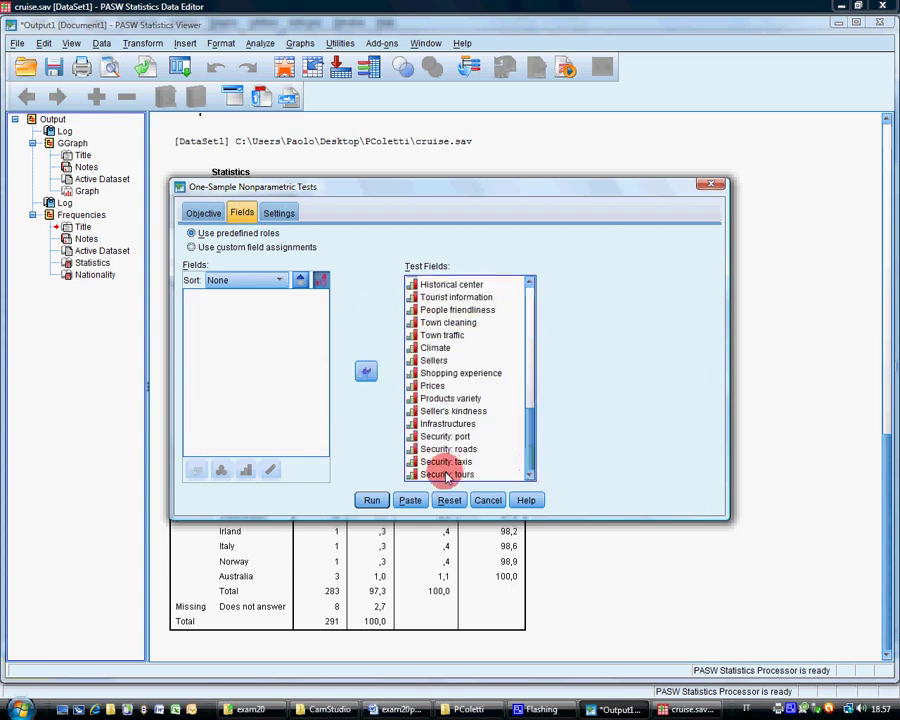
key(ctrl+a)
click(366, 371)
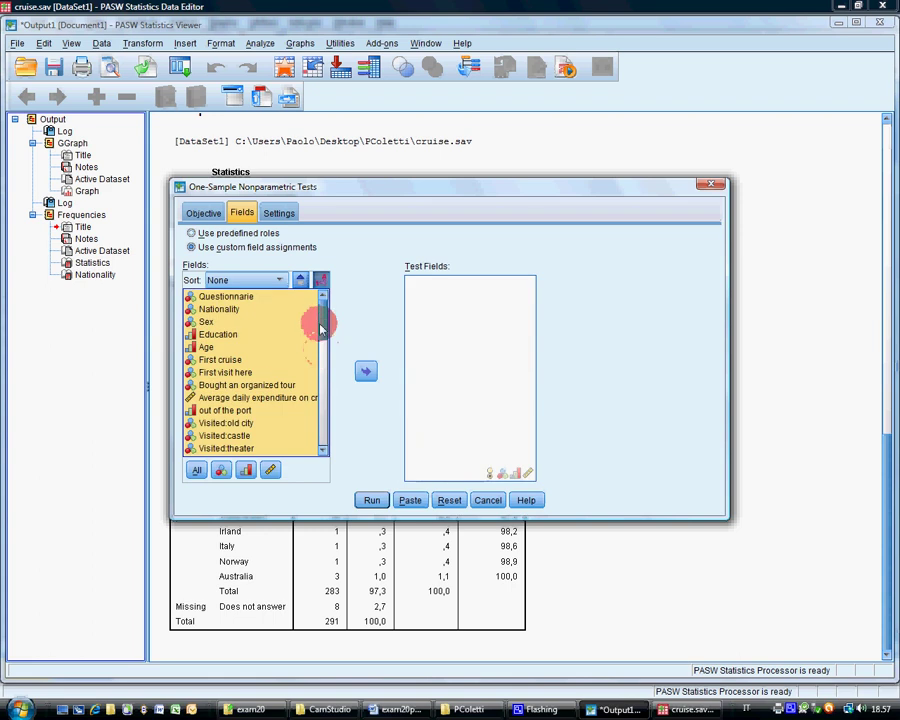
click(256, 398)
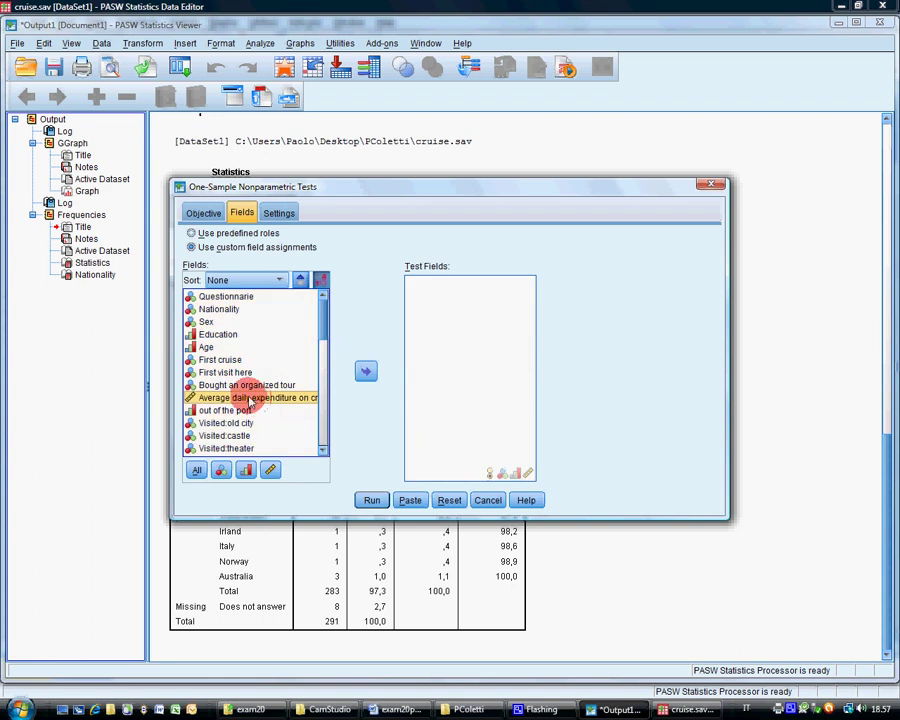
click(366, 372)
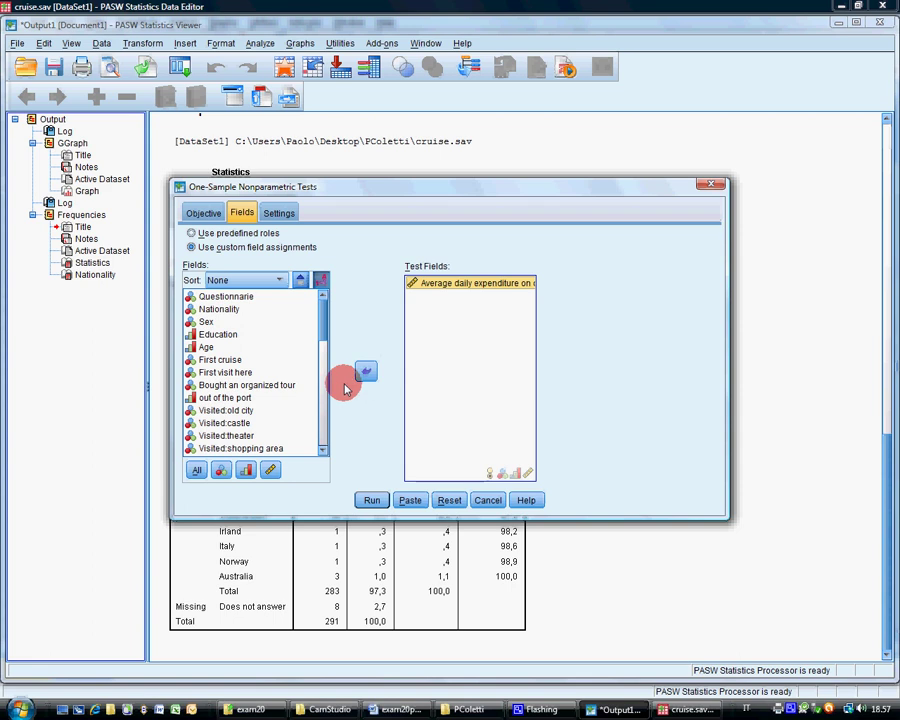
Customize the test to binomial with a cut point of 80 and run it.
click(278, 212)
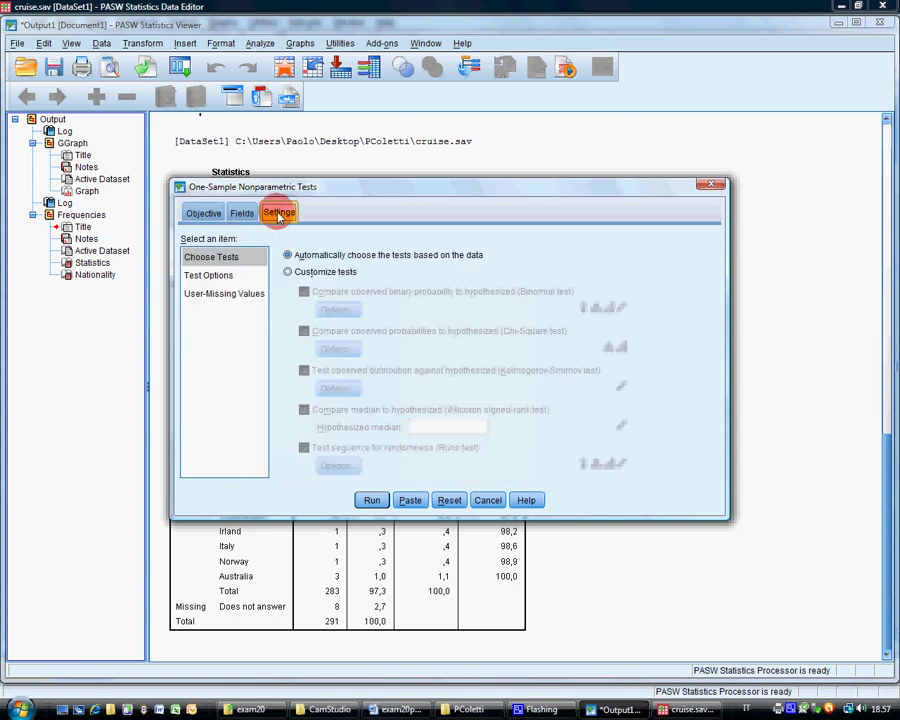
click(320, 274)
click(348, 290)
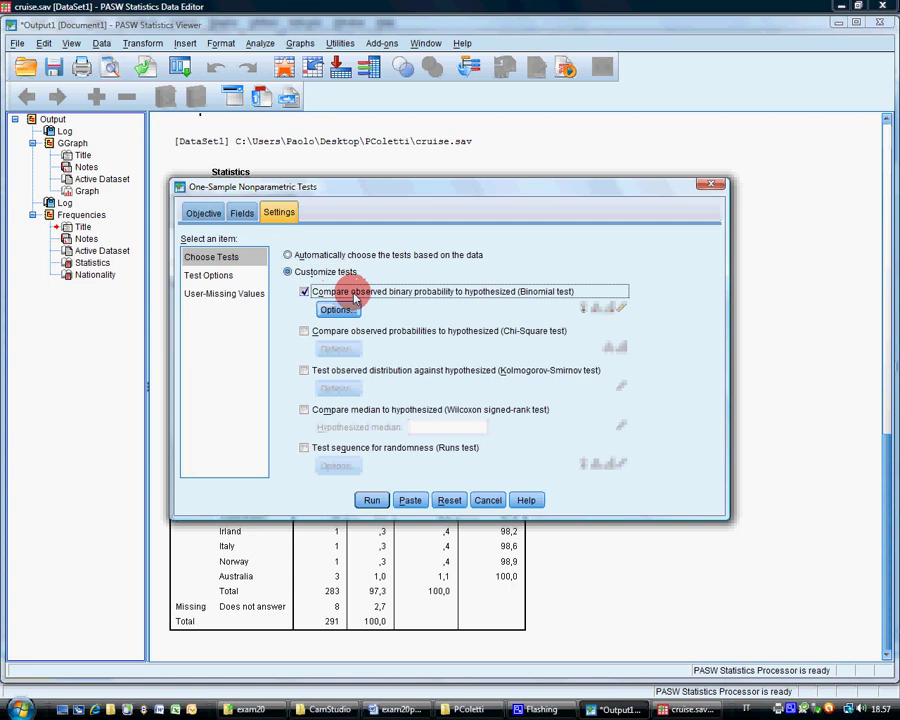
click(348, 308)
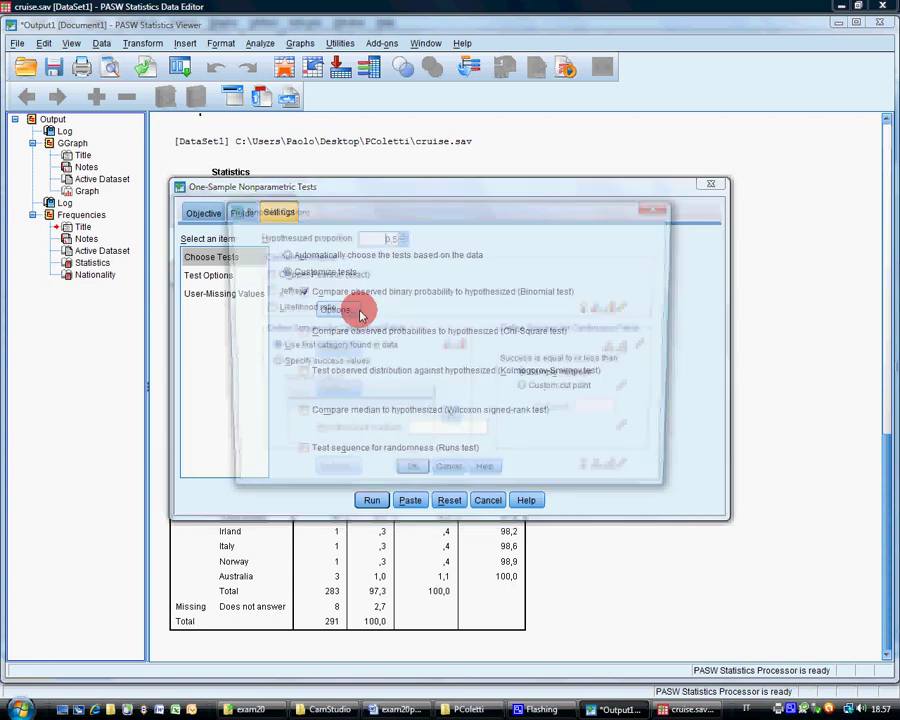
click(530, 390)
click(595, 412)
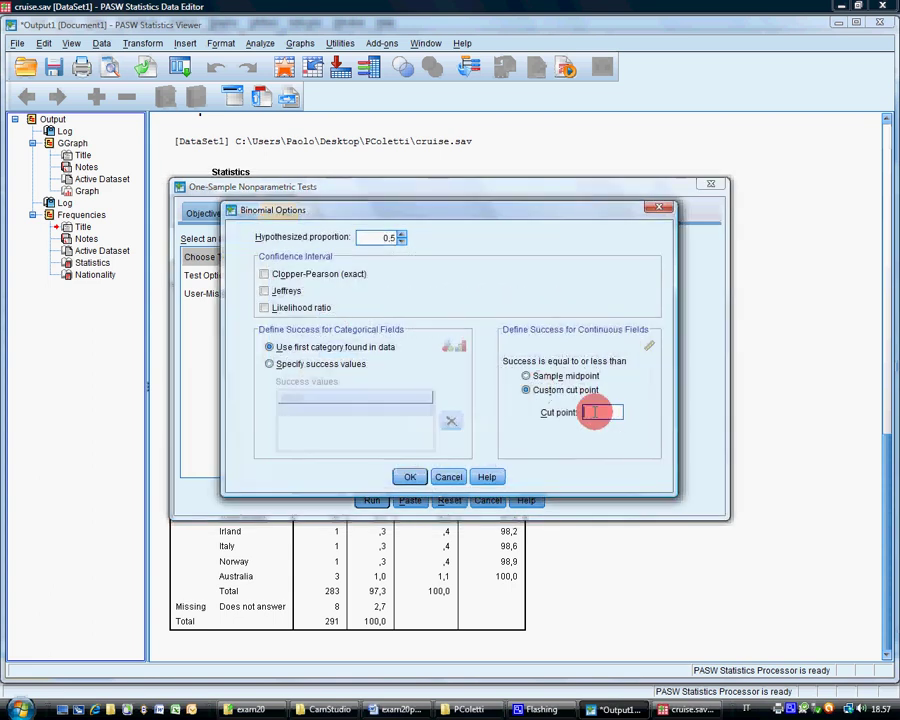
text(80)
click(409, 476)
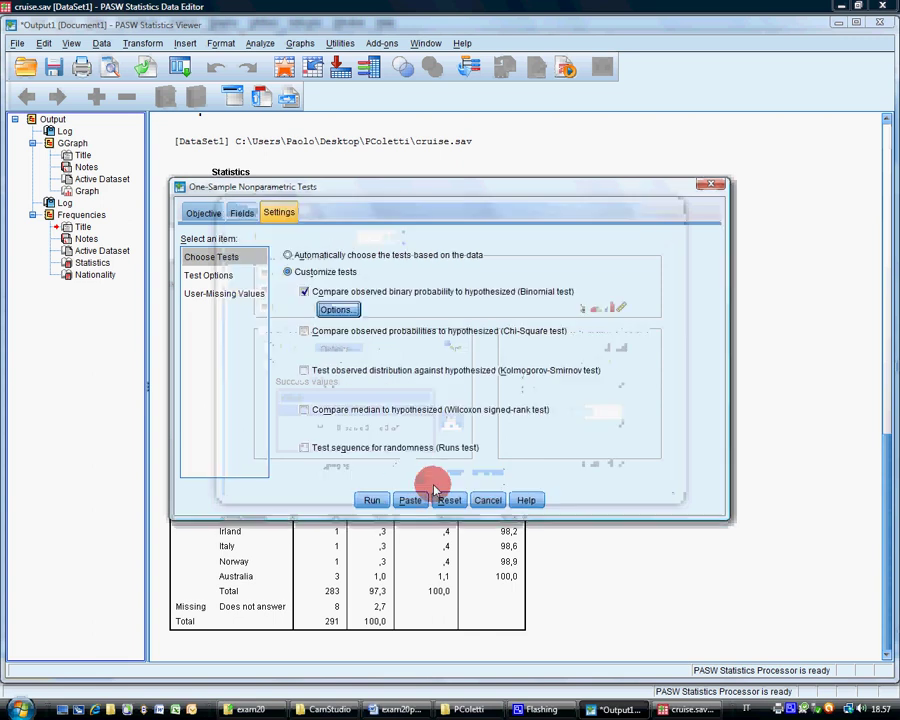
click(371, 501)
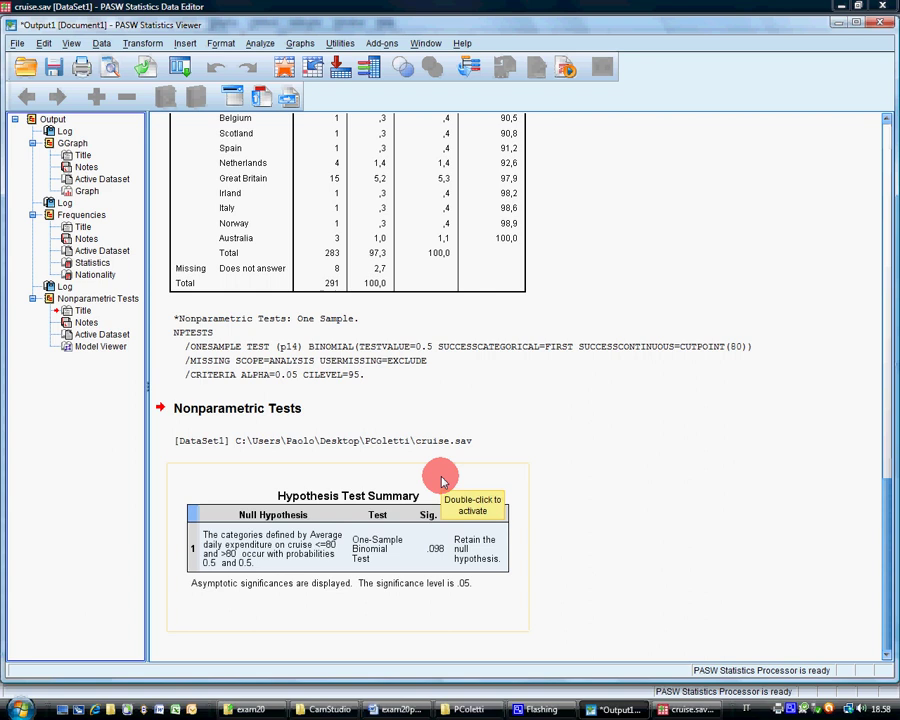
Set up a Crosstabs with Sex in rows and Visited:beaches in columns.
click(262, 44)
mouse_move(276, 78)
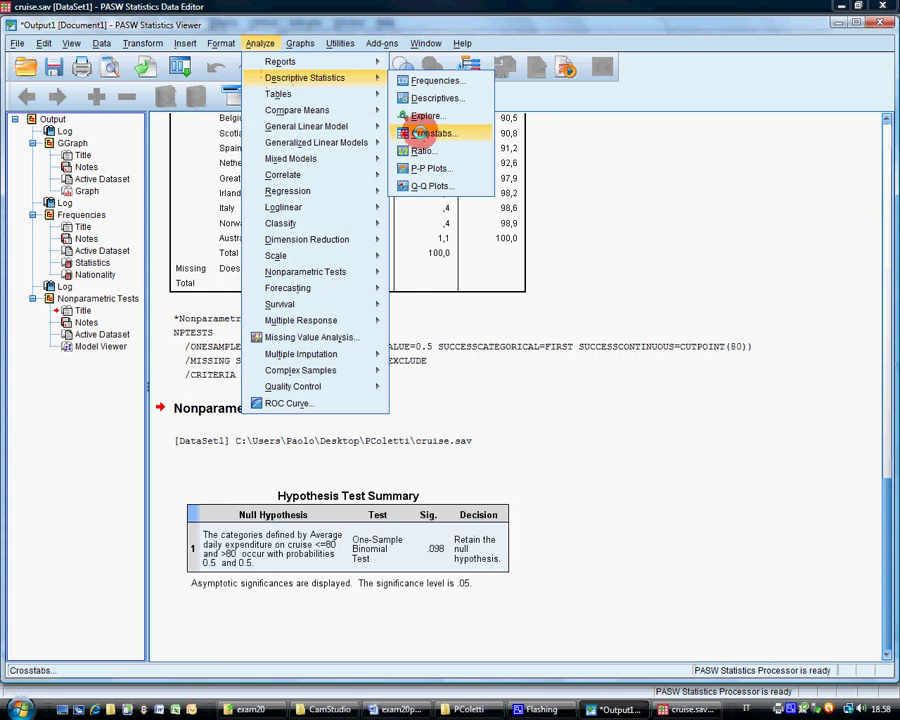
click(444, 131)
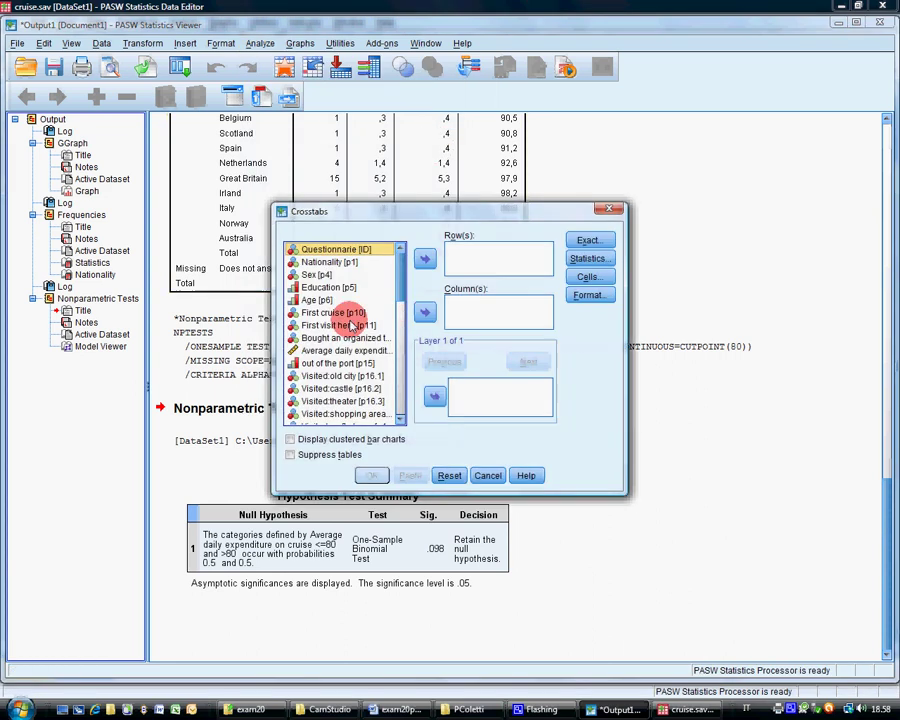
click(317, 274)
click(424, 259)
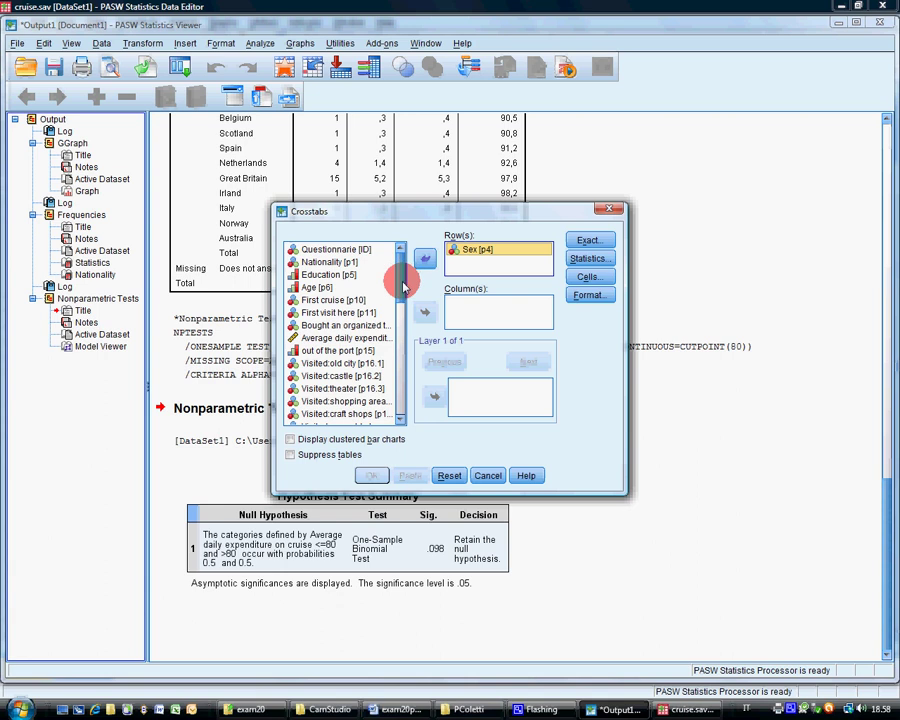
scroll(404, 288, down, 2)
click(362, 377)
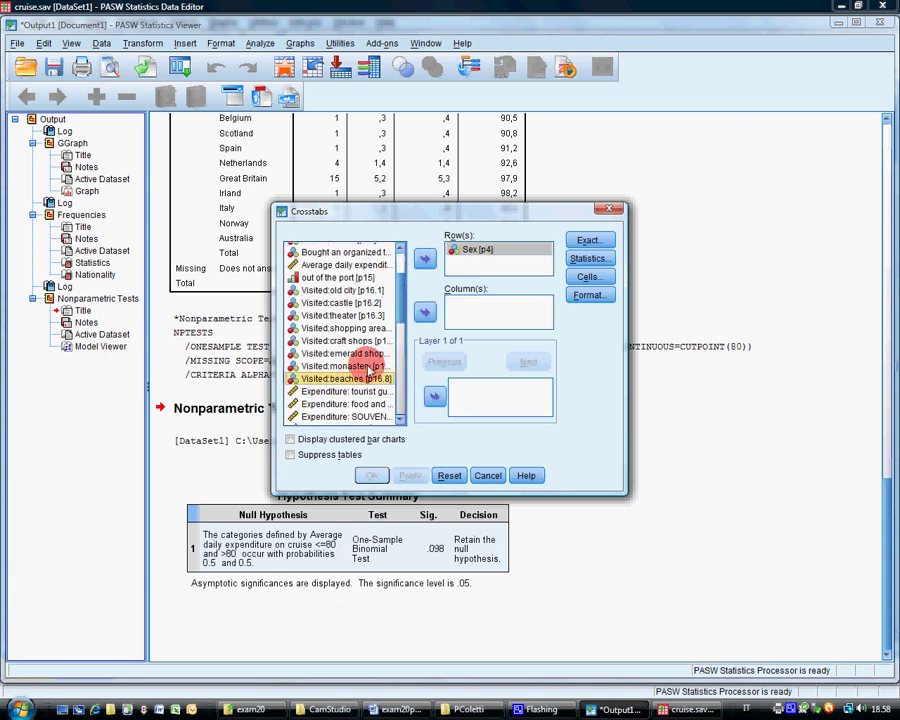
click(426, 312)
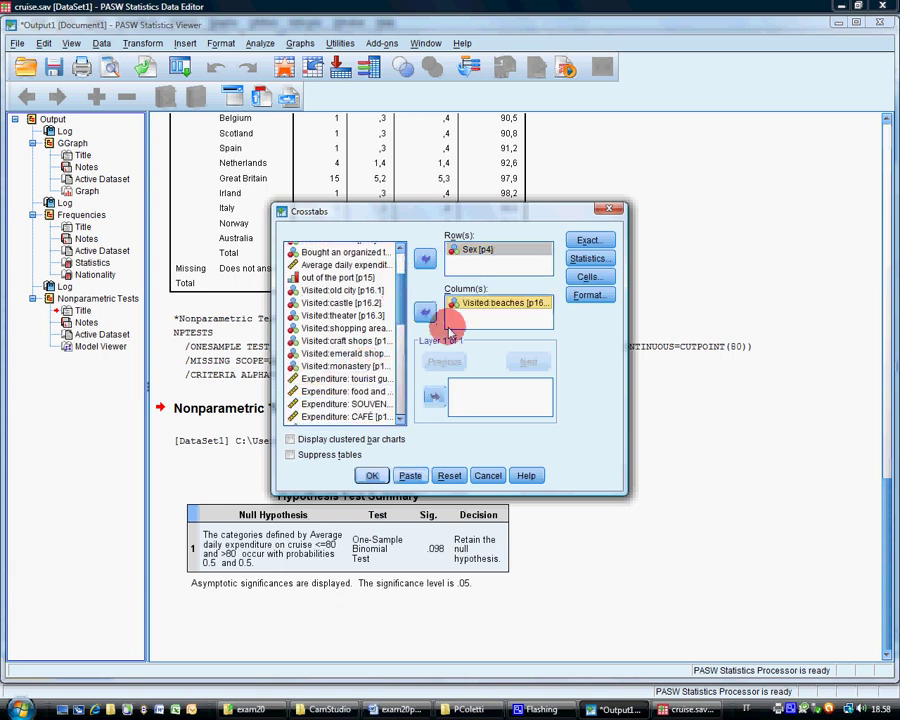
Request chi-square statistics and run the crosstabulation (Pearson Chi-Square .806).
click(589, 259)
click(388, 255)
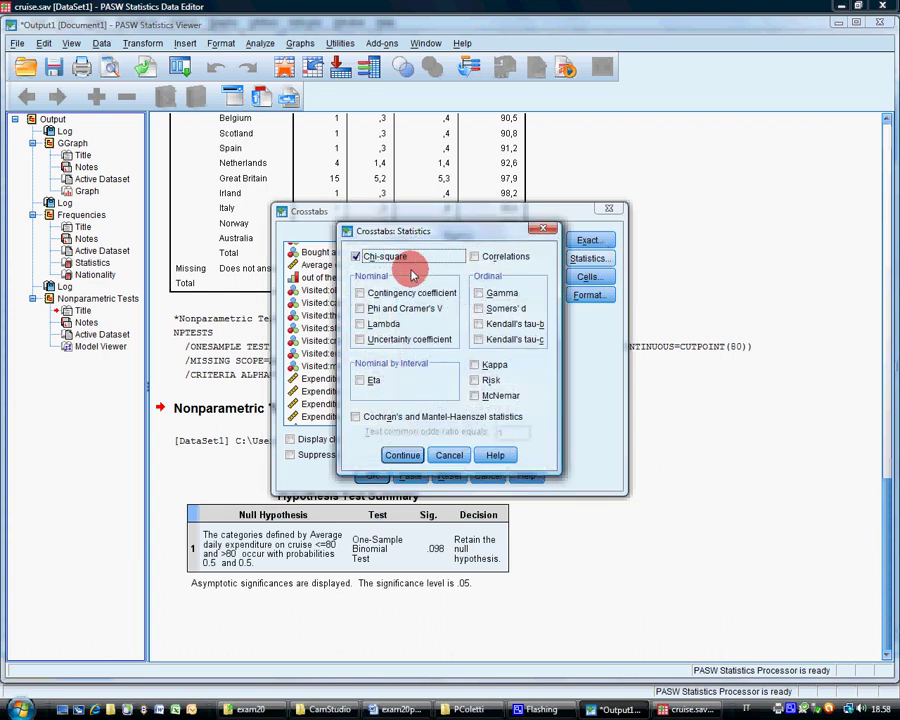
click(403, 455)
click(372, 476)
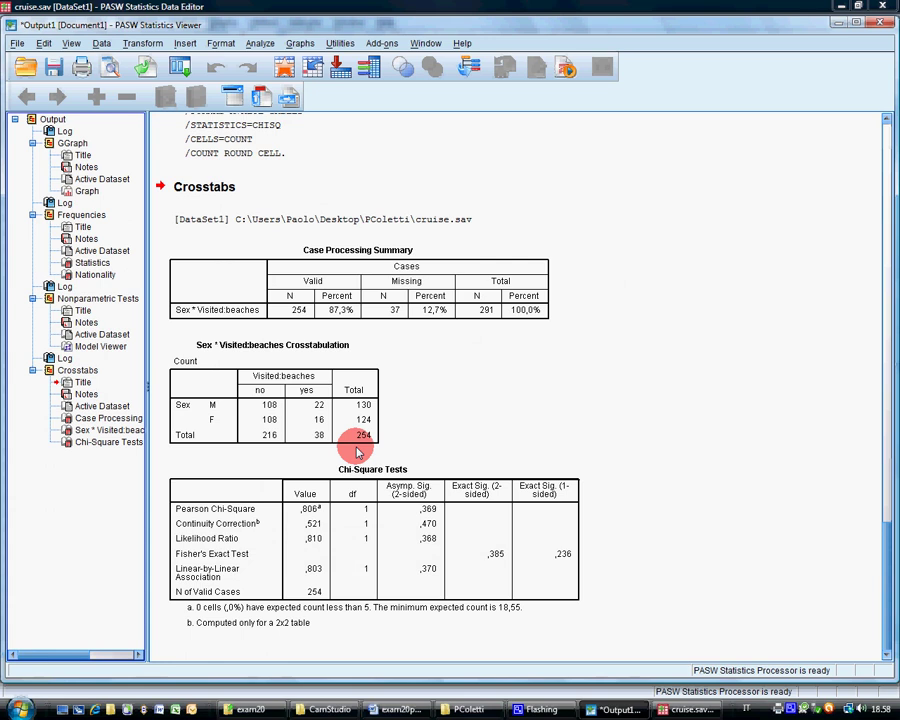
click(358, 443)
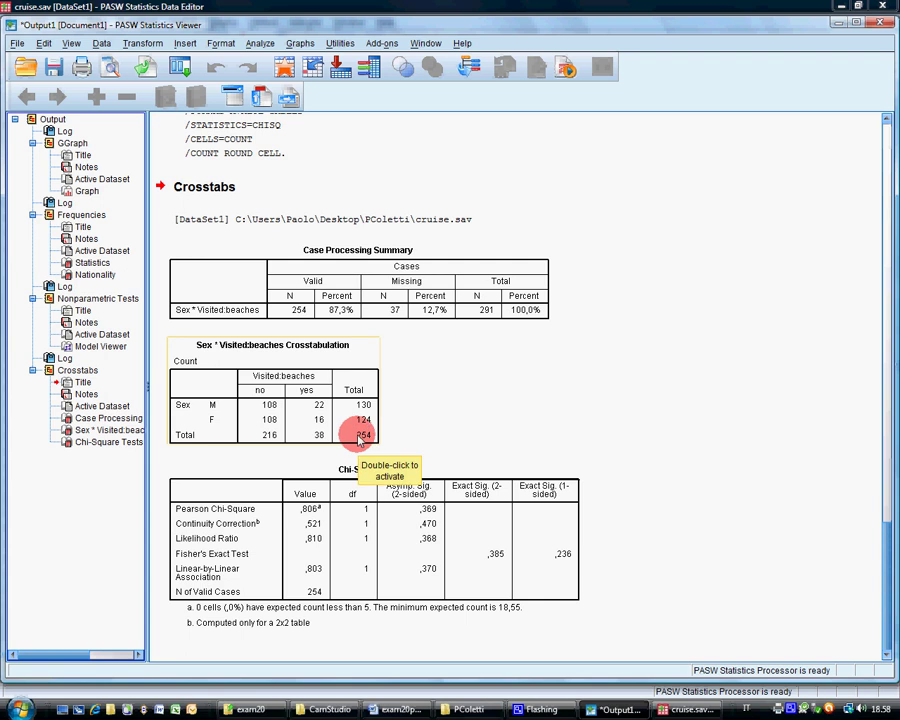
Build a simple histogram with Expenditure: SOUVENIRS, ARTESANÍAS on the x axis (N = 130).
click(260, 44)
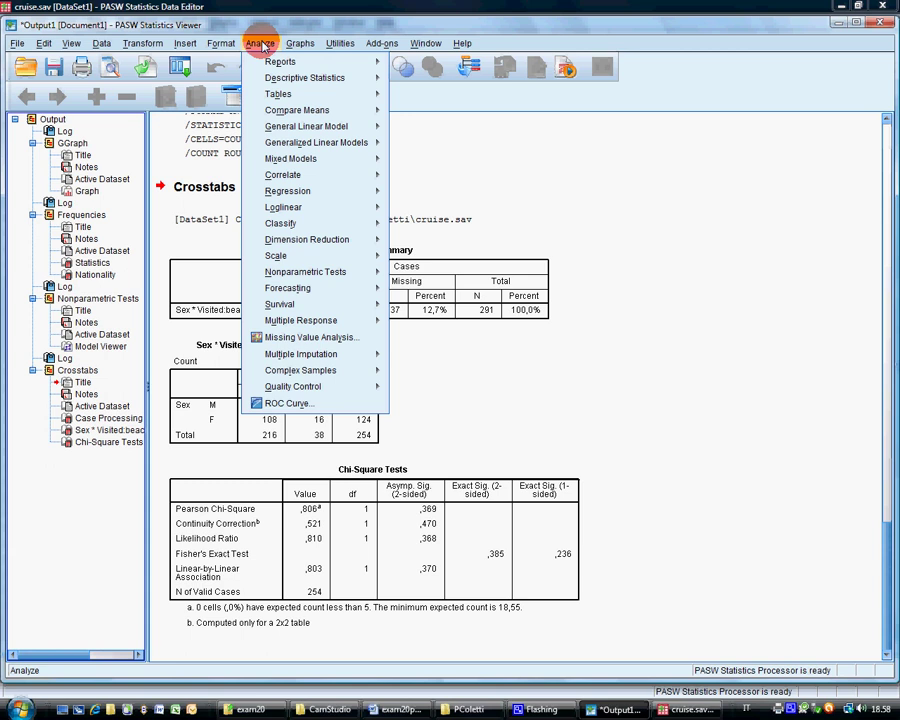
click(296, 61)
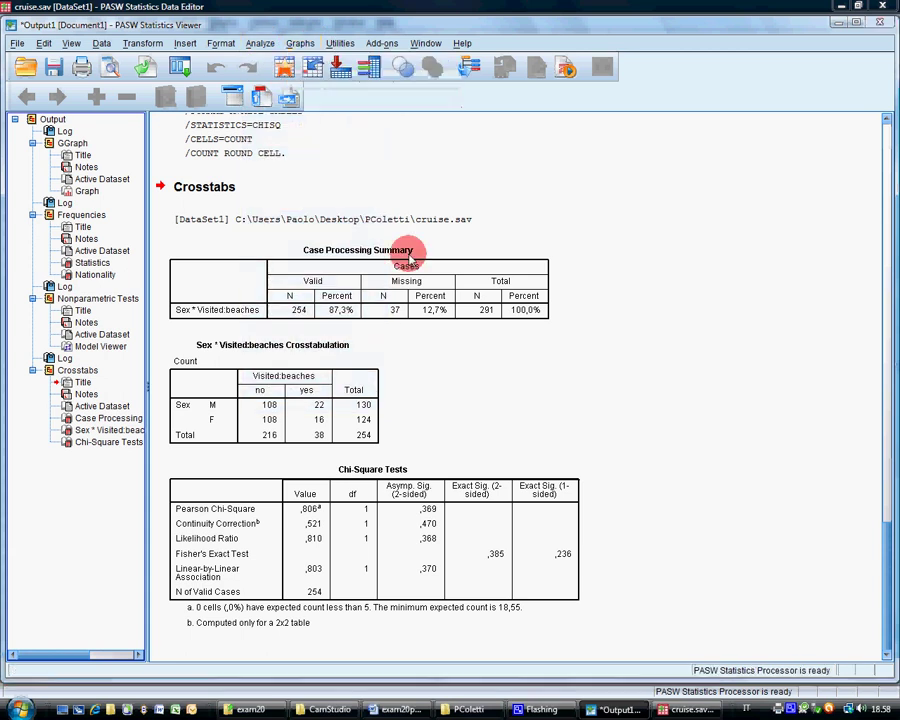
click(340, 421)
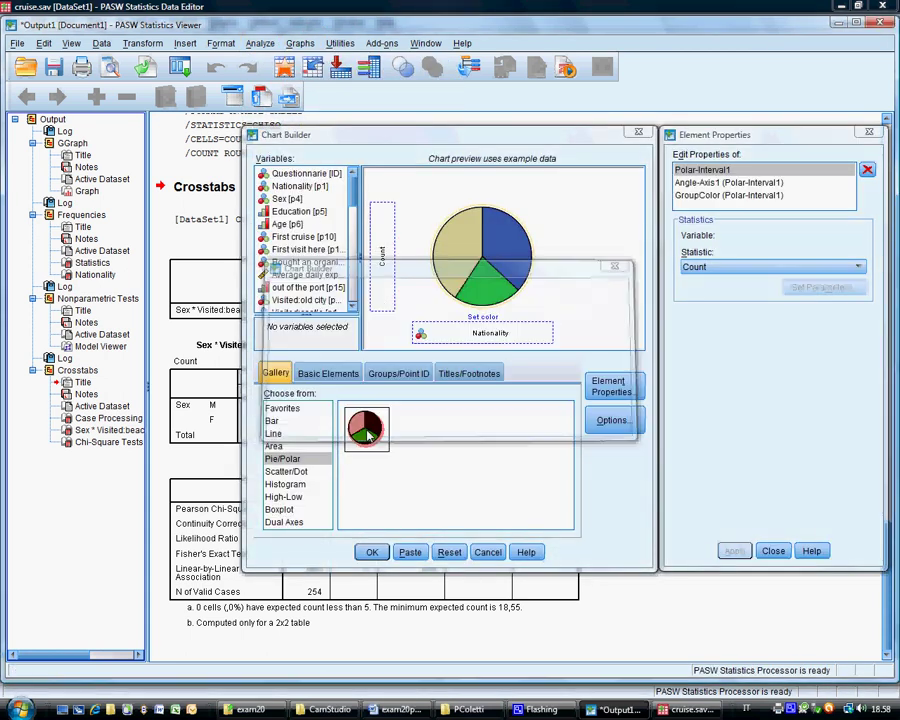
click(285, 484)
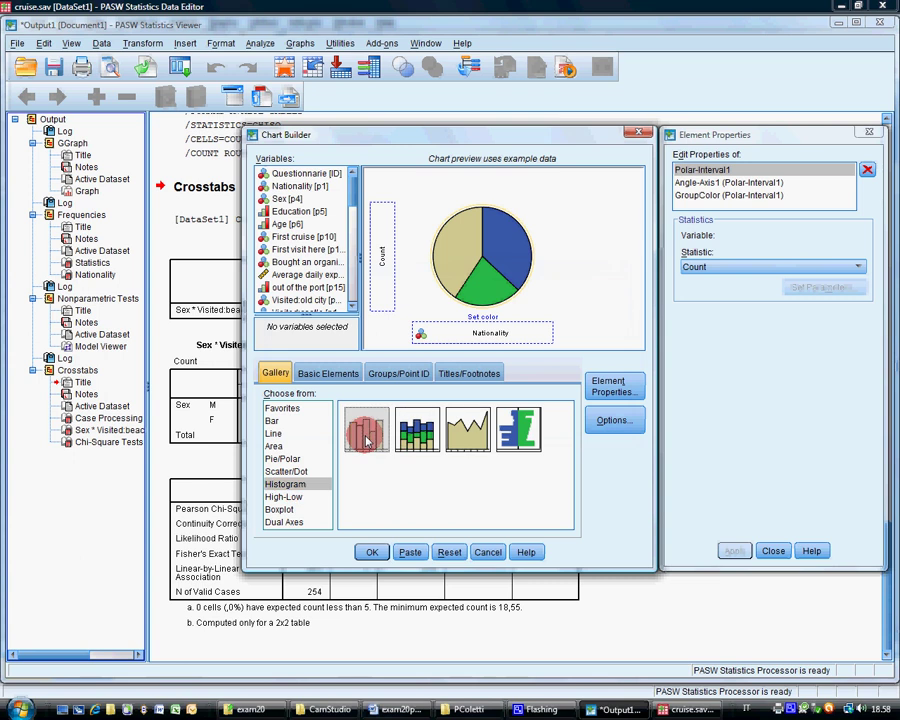
double_click(367, 440)
drag(353, 200, 355, 240)
drag(249, 237, 131, 237)
drag(237, 222, 288, 224)
drag(213, 222, 400, 334)
click(316, 548)
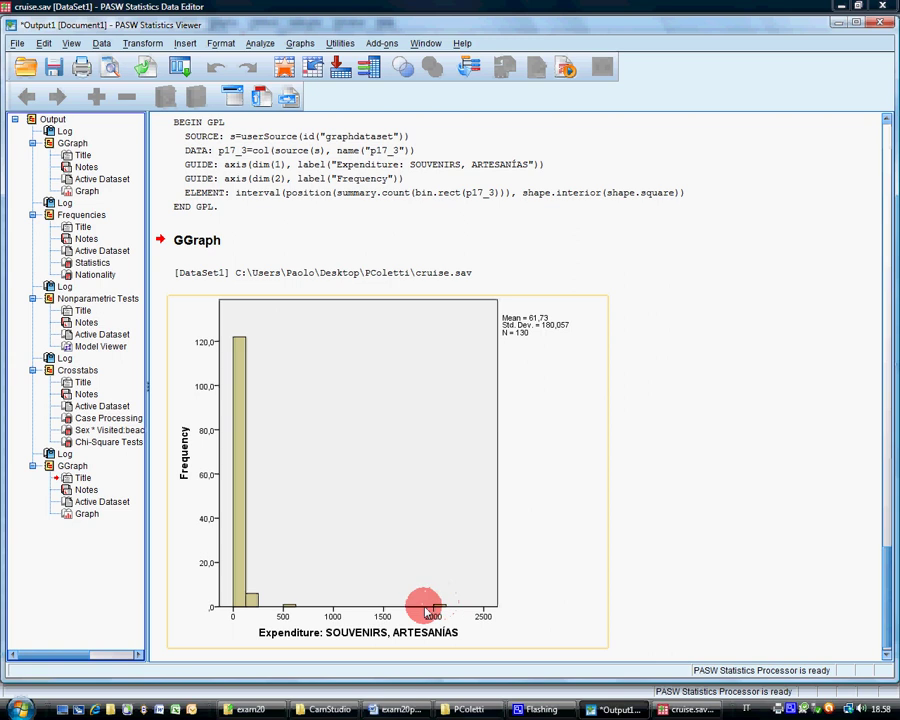
click(222, 152)
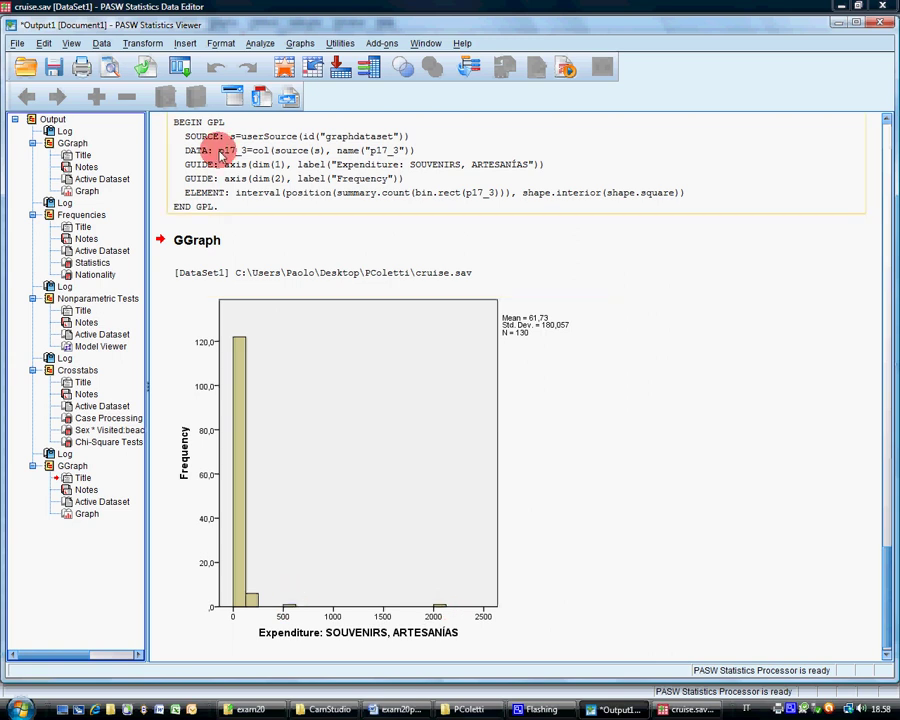
Build a simple boxplot of Expenditure: SOUVENIRS, ARTESANÍAS, showing outliers 233 and 163.
click(299, 43)
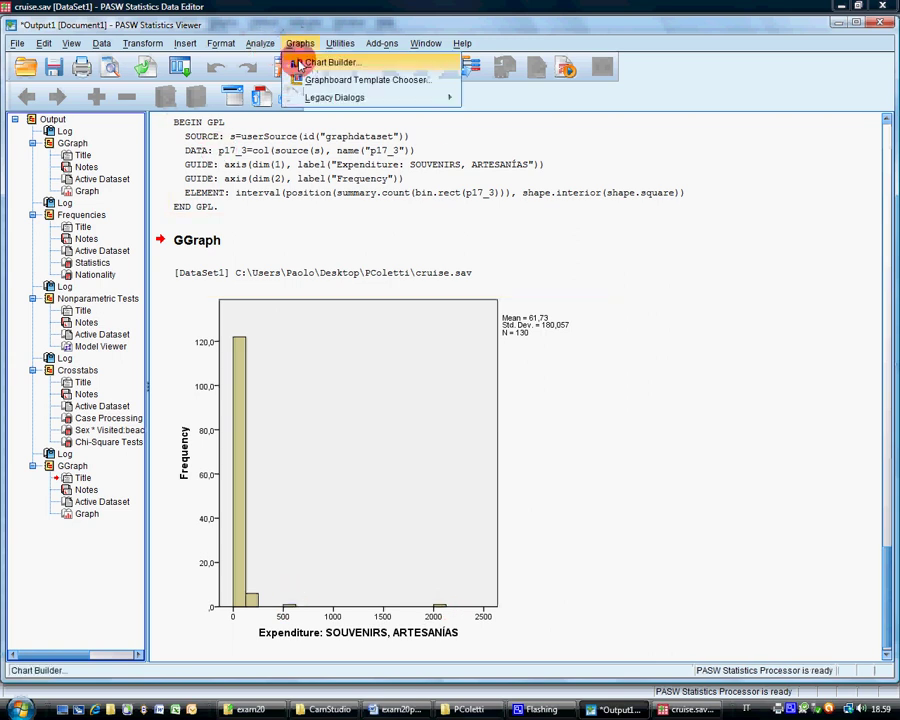
click(318, 61)
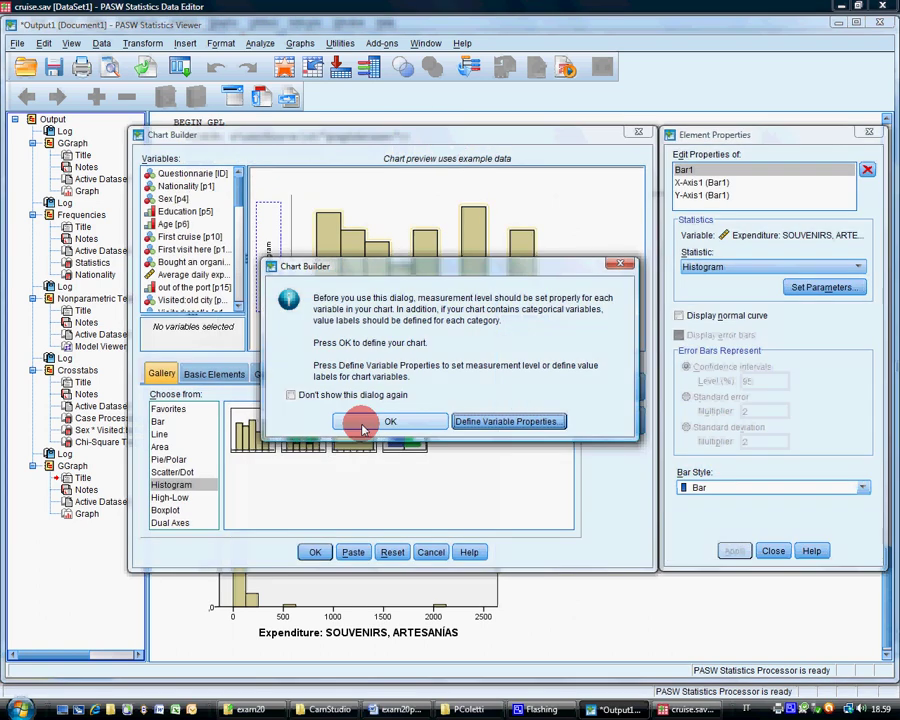
click(363, 419)
click(168, 509)
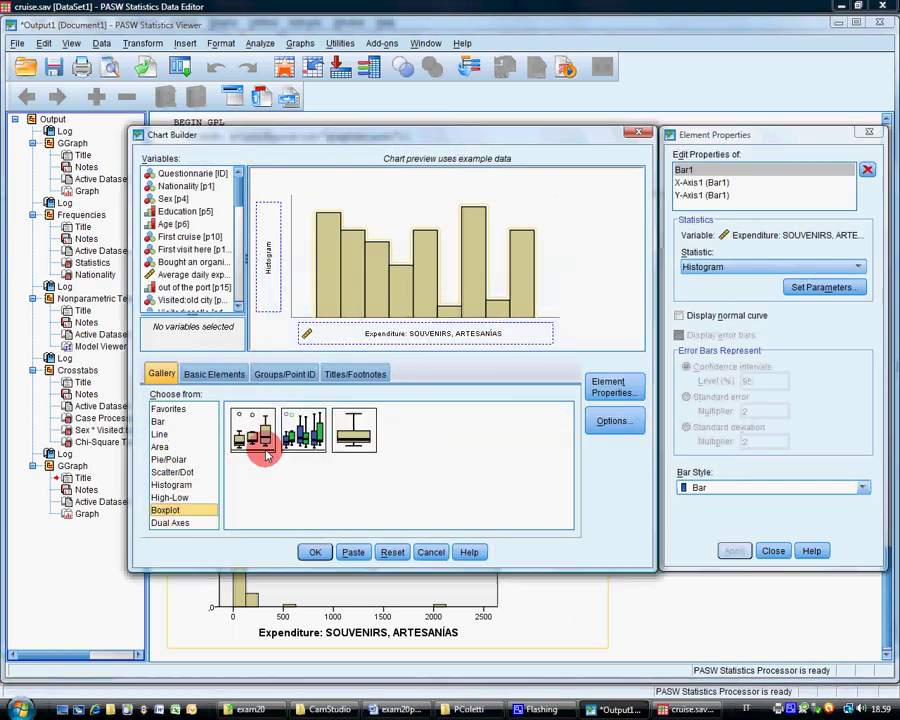
double_click(360, 425)
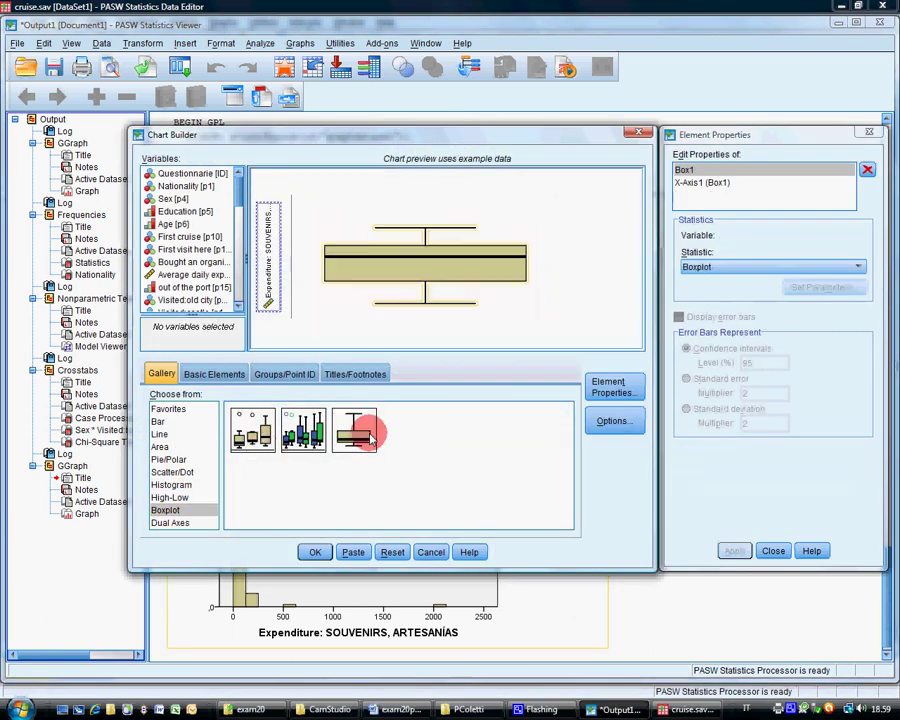
drag(237, 195, 239, 243)
click(230, 246)
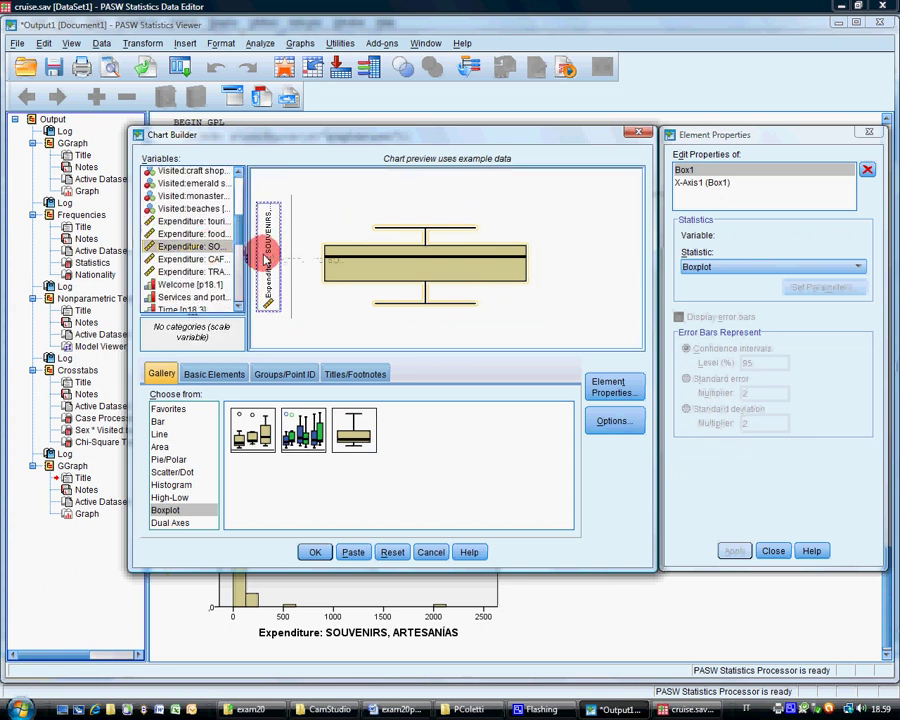
key(Return)
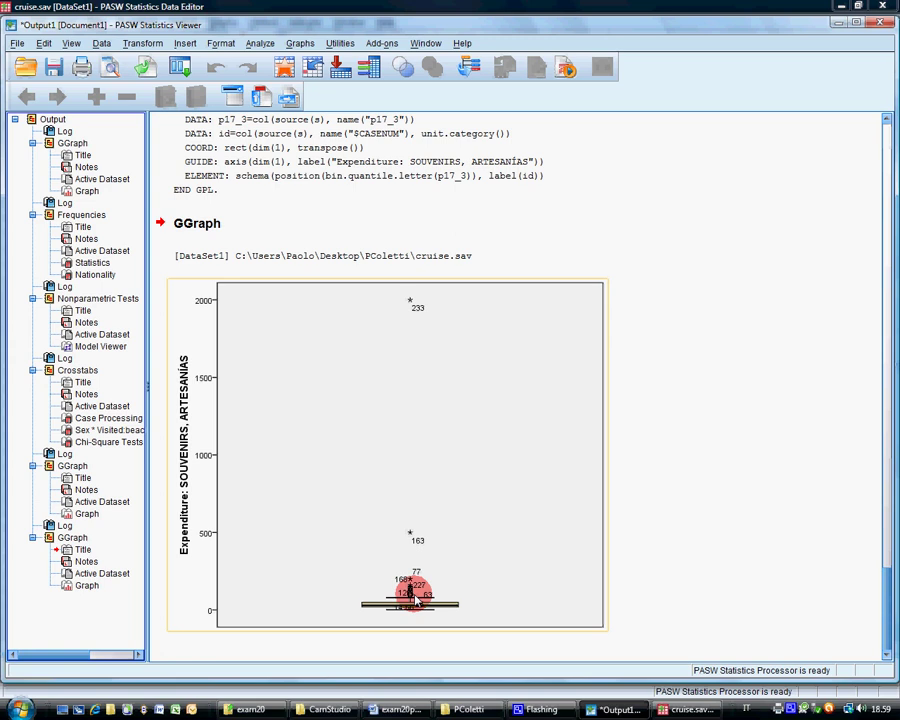
click(335, 185)
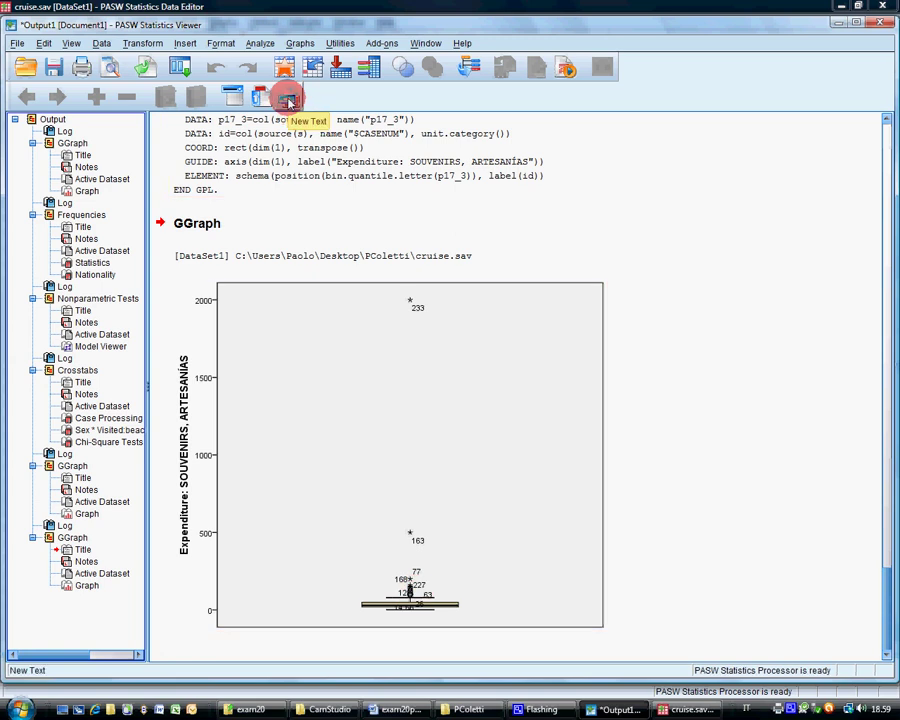
Set Select Cases to keep only cases that satisfy an If condition.
click(103, 44)
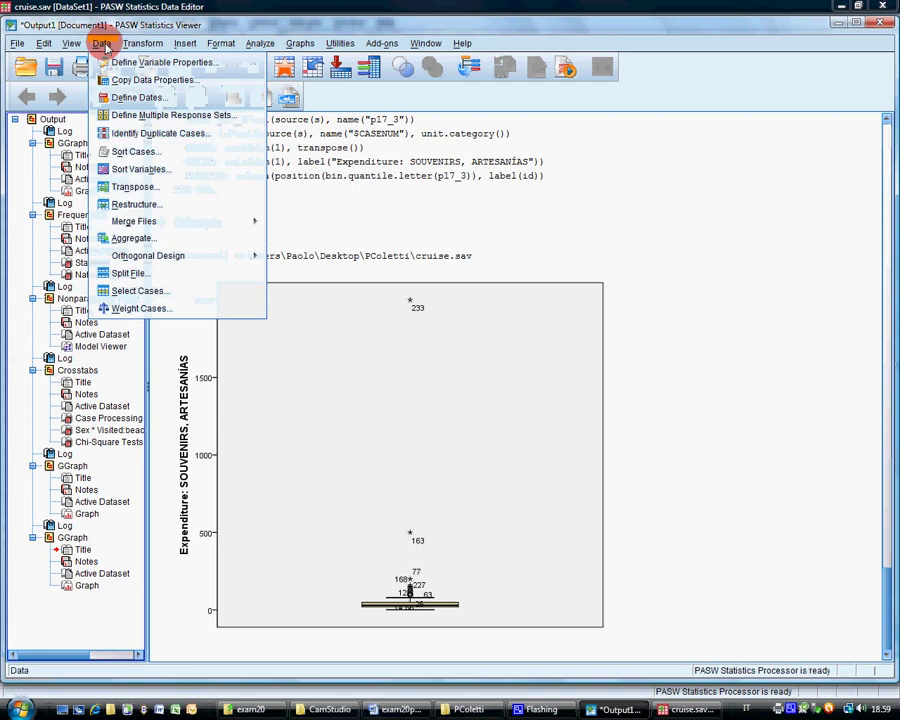
click(140, 291)
click(418, 234)
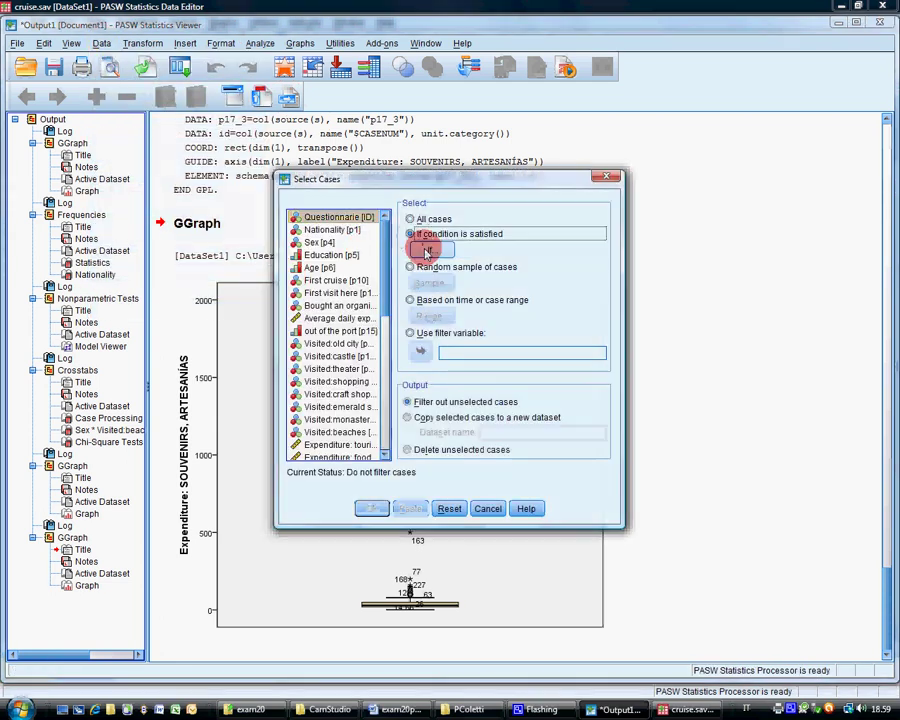
click(428, 250)
Build the condition p17.3 < 200 and apply the filter.
drag(318, 291, 314, 356)
click(283, 338)
click(342, 231)
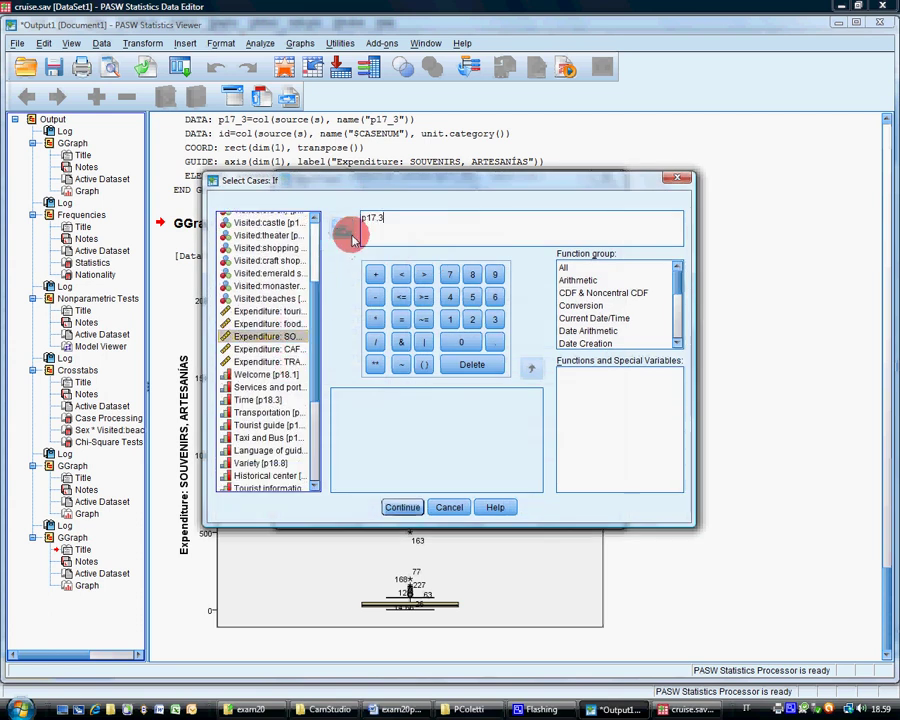
click(424, 298)
click(401, 274)
click(472, 319)
click(461, 342)
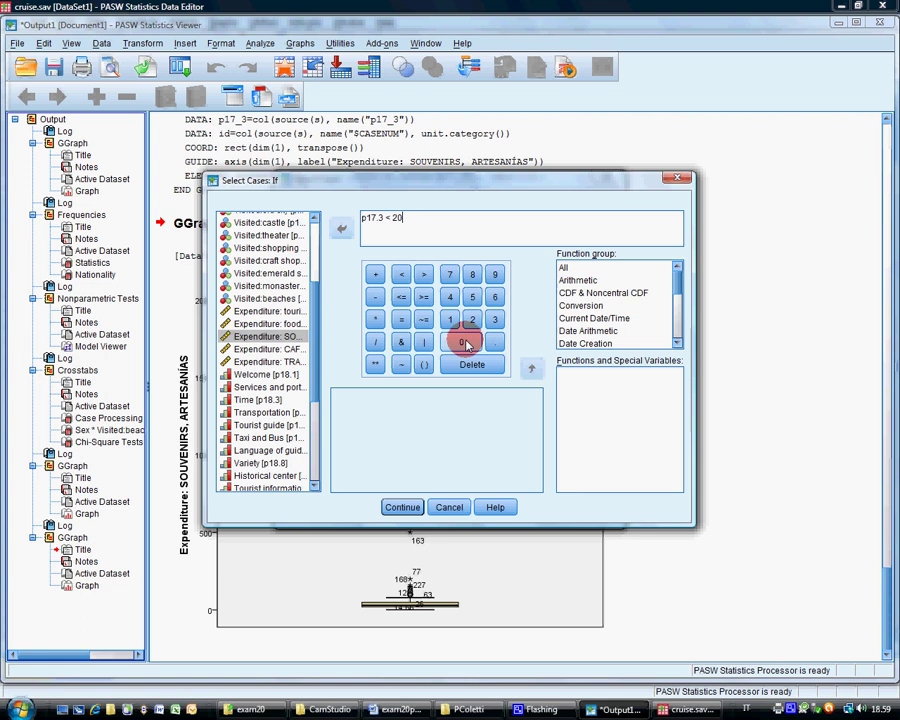
click(466, 345)
click(402, 507)
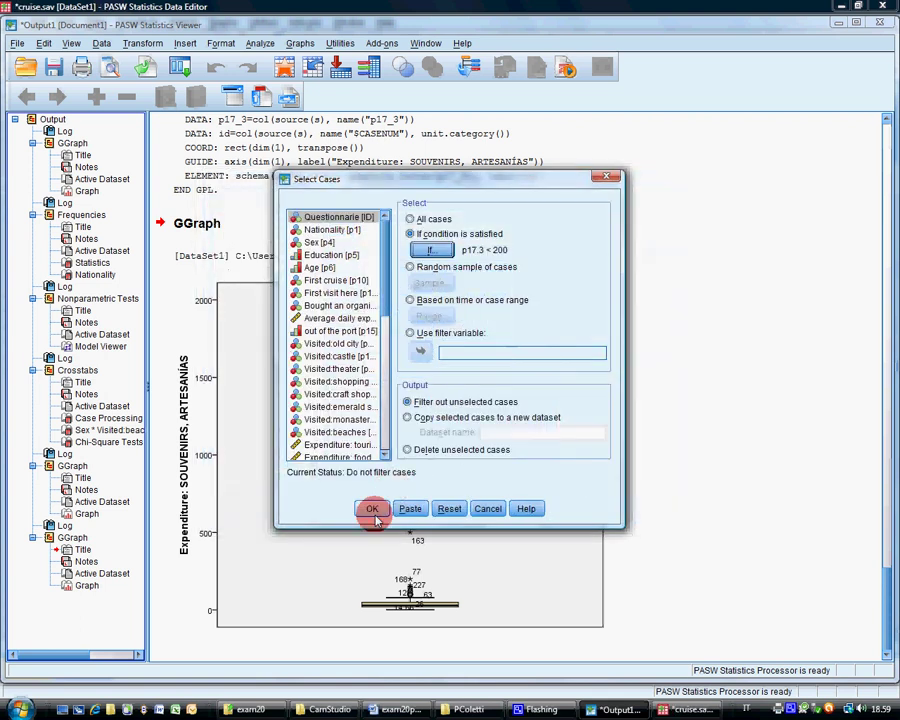
click(372, 509)
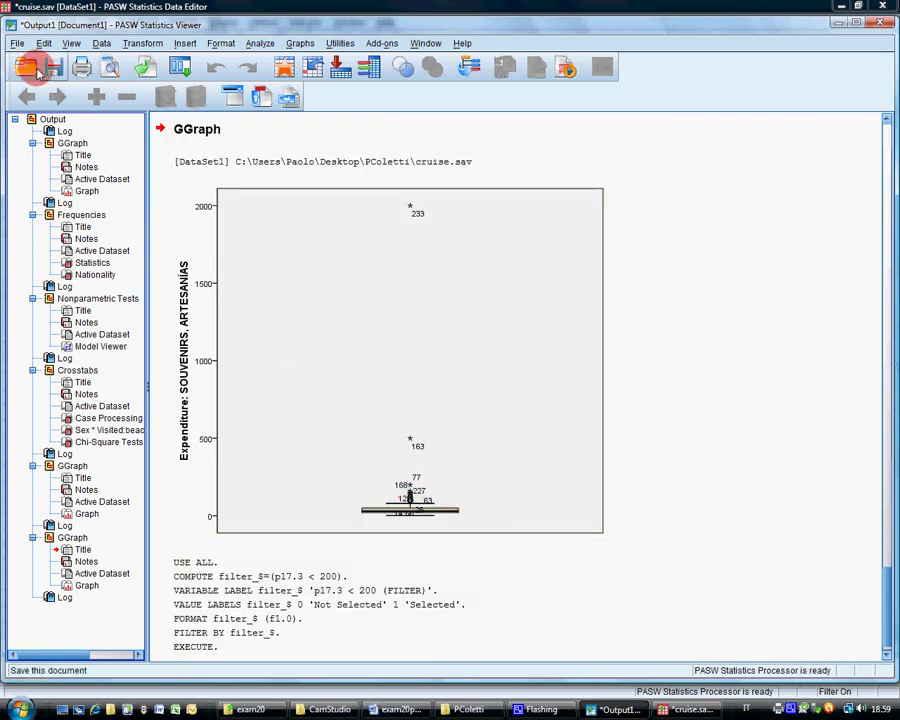
Start saving the output under a new name in the PColetti folder on the Desktop.
click(17, 43)
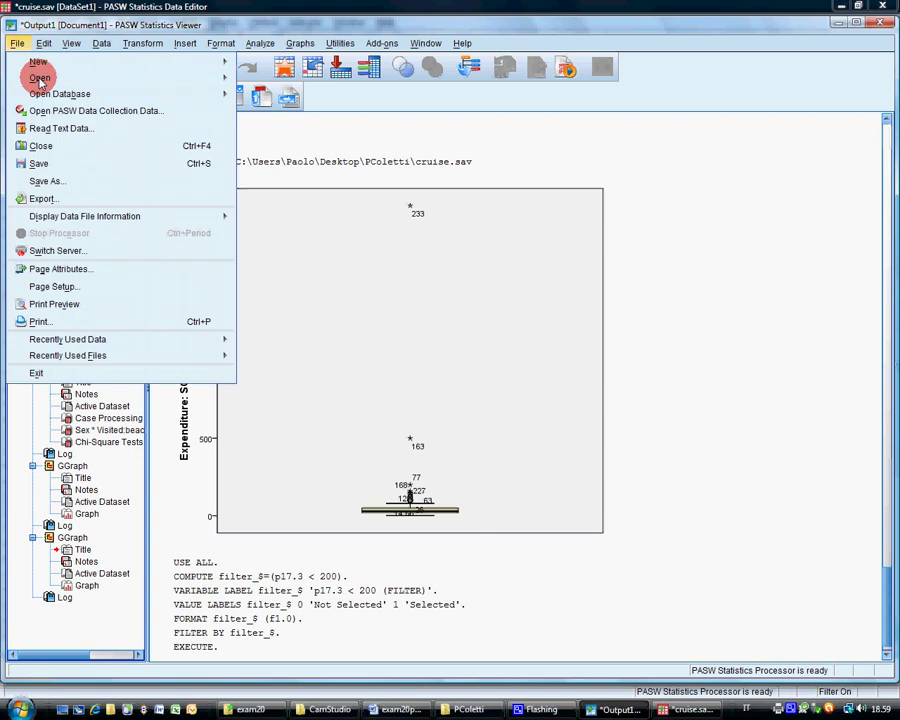
click(188, 190)
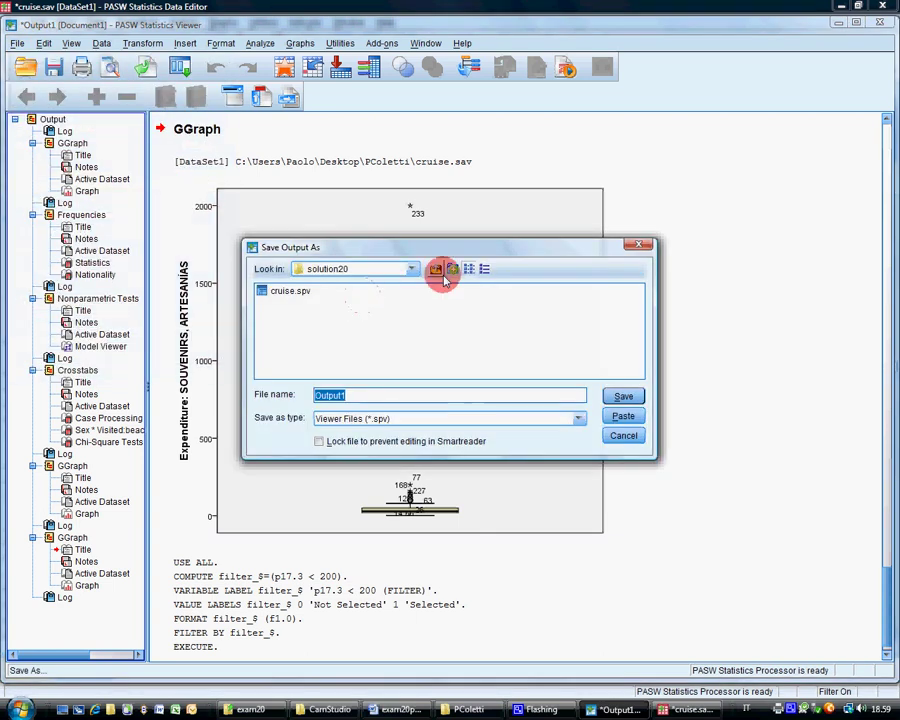
click(435, 270)
click(435, 270)
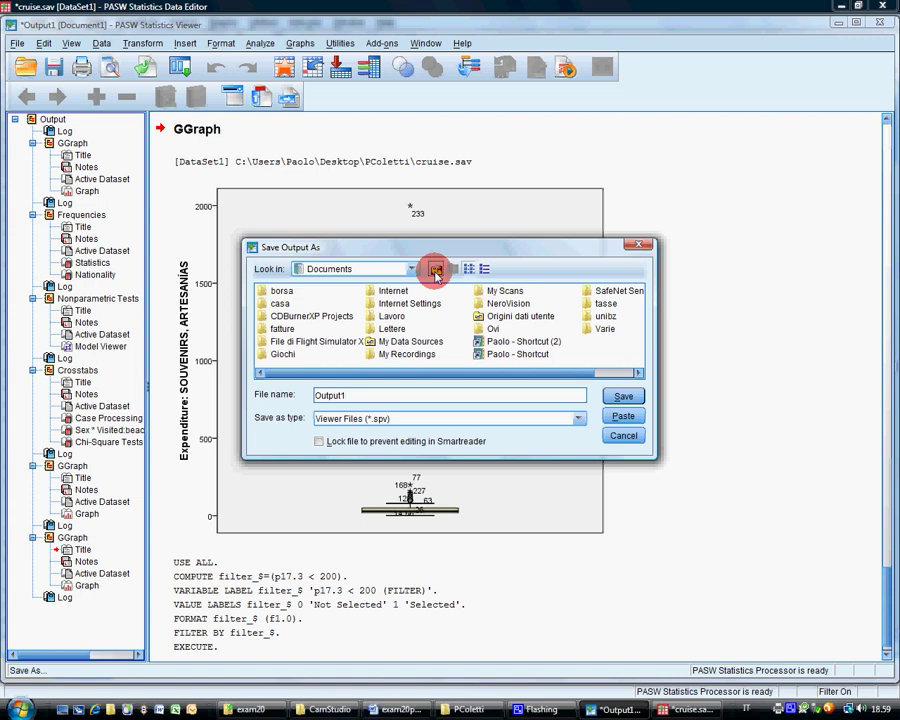
click(435, 270)
click(435, 270)
click(435, 270)
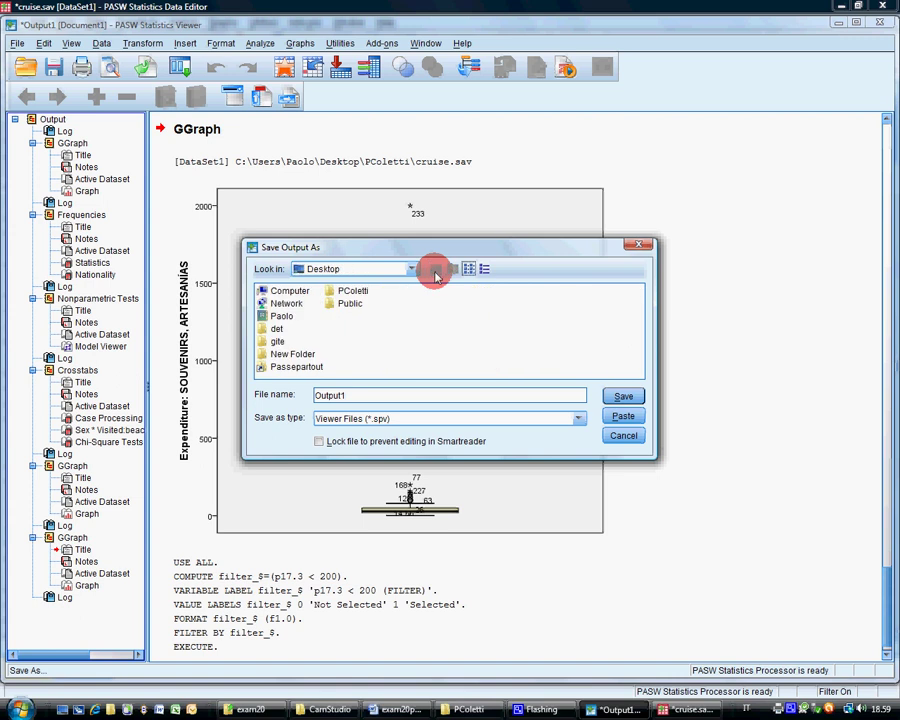
double_click(350, 291)
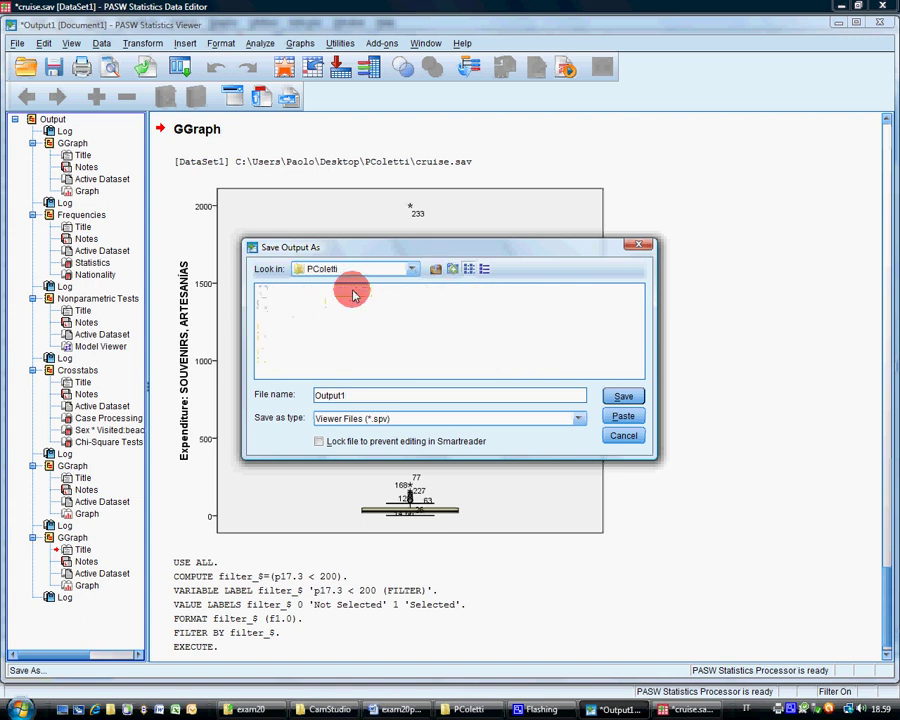
Save the output as cruise.spv with Lock file left unchecked.
click(357, 396)
key(BackSpace)
key(BackSpace)
key(BackSpace)
key(BackSpace)
key(BackSpace)
key(BackSpace)
key(BackSpace)
text(c)
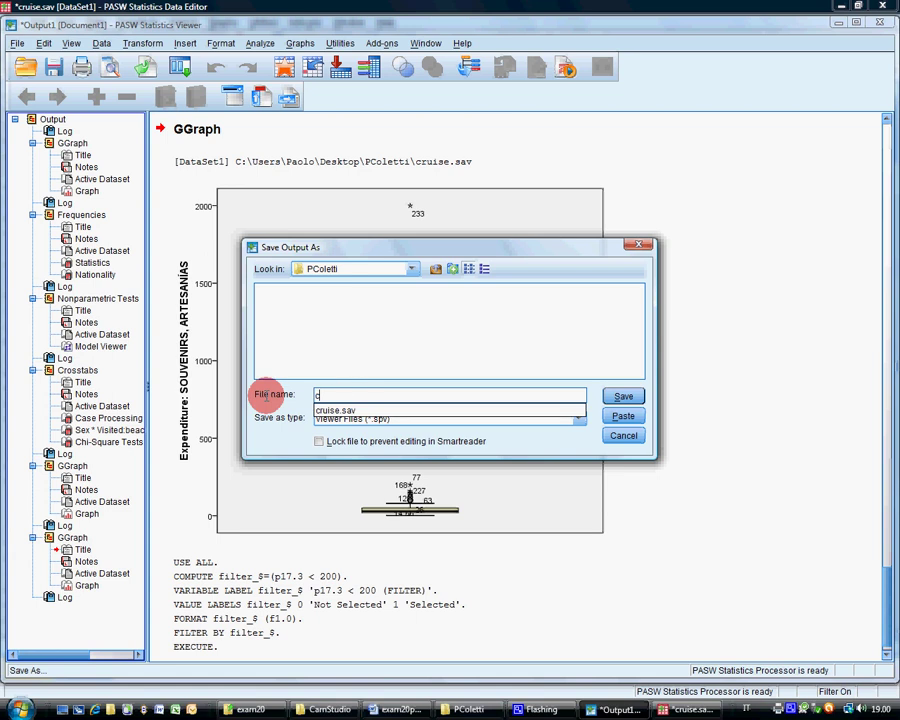
text(ruise)
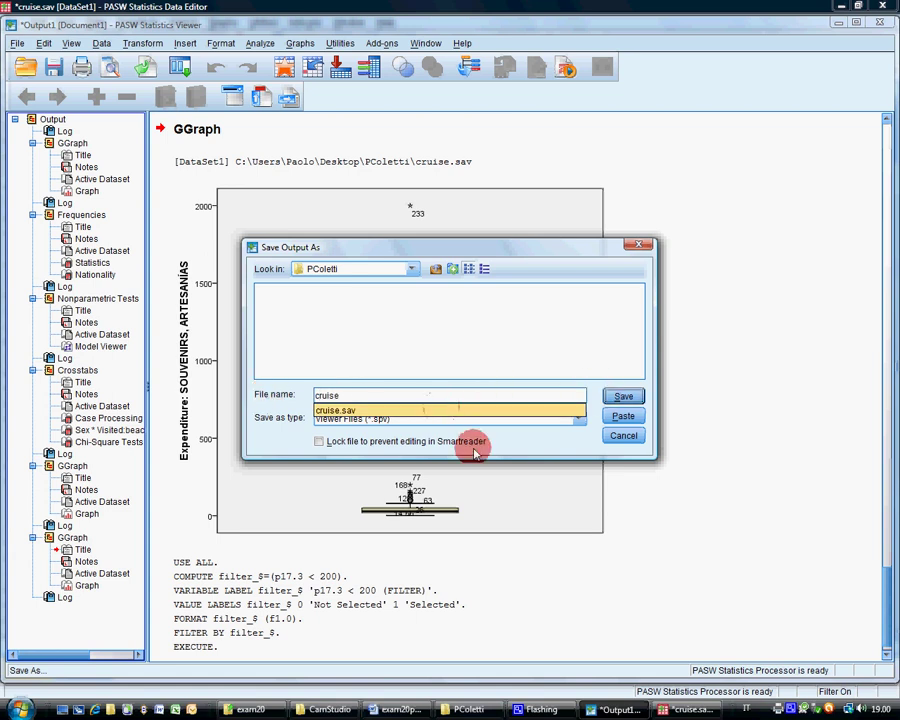
click(518, 444)
click(358, 446)
click(358, 444)
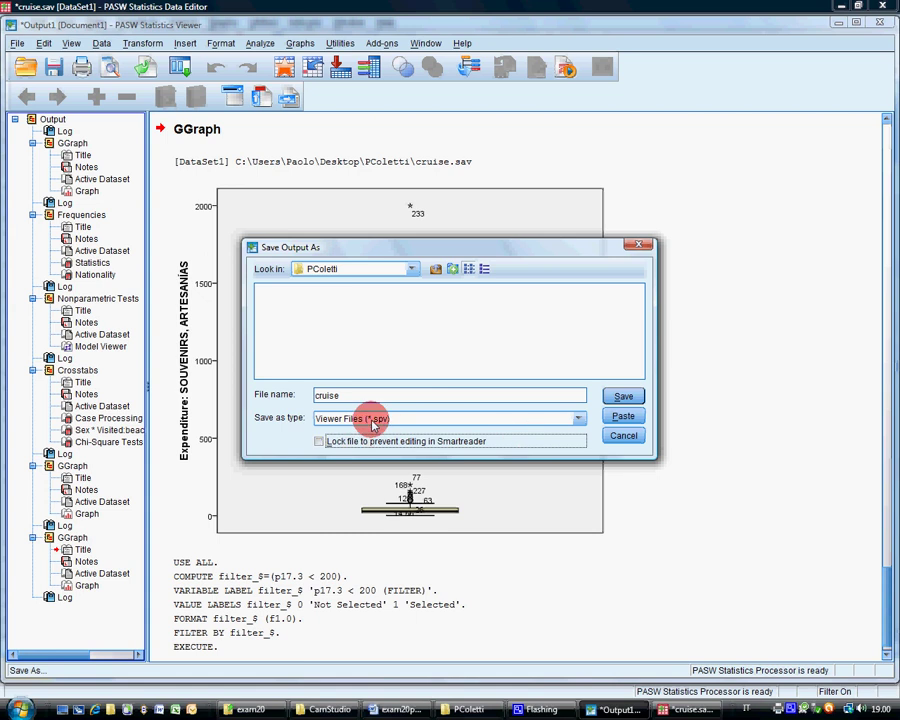
click(622, 397)
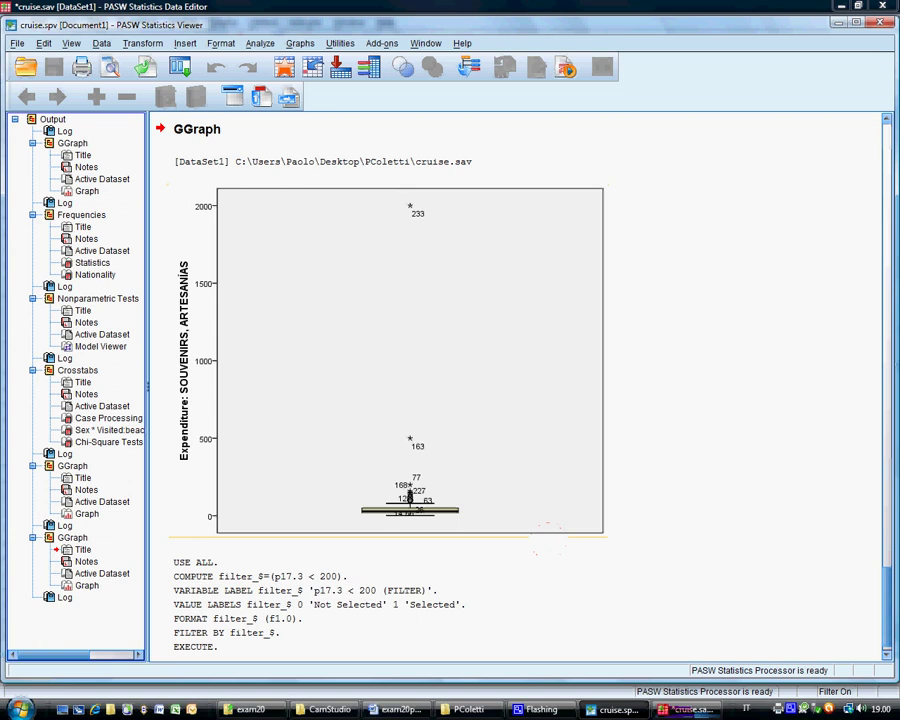
Save the cruise.sav data file from the Data Editor.
key(alt+Tab)
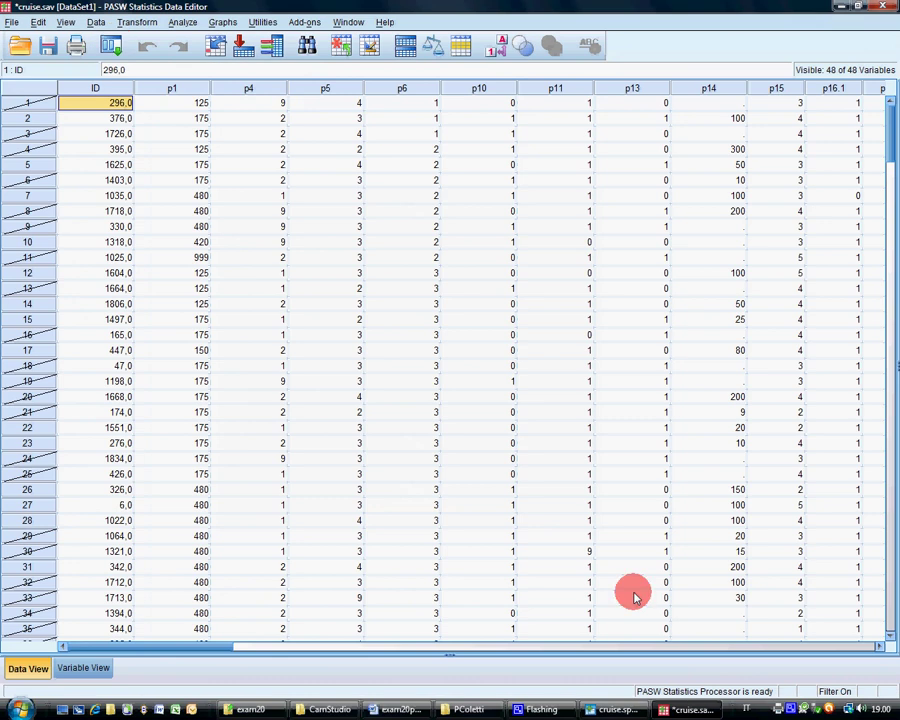
click(50, 45)
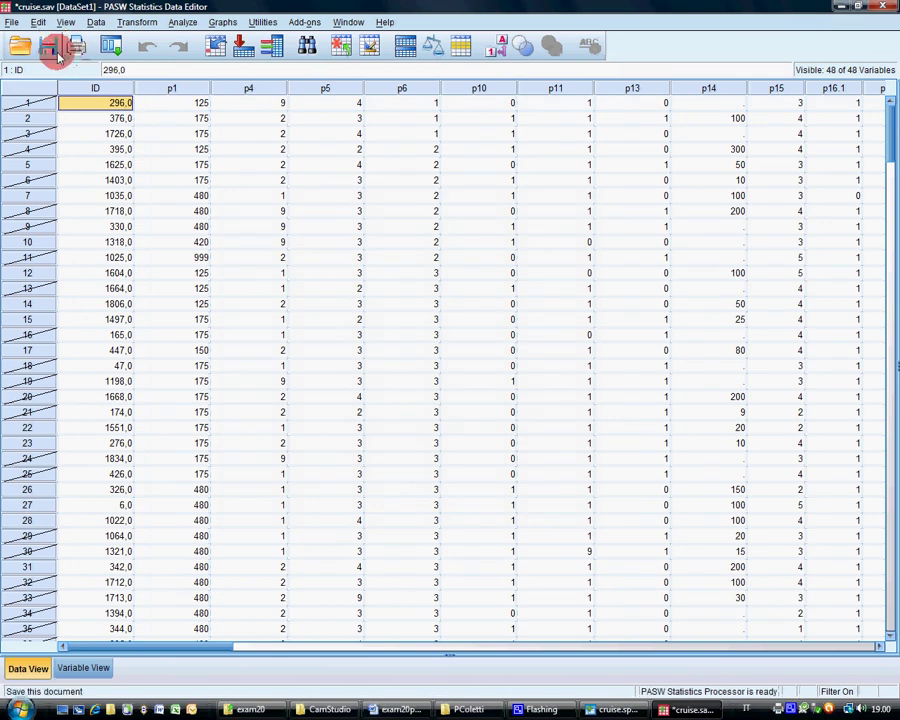
scroll(232, 243, down, 12)
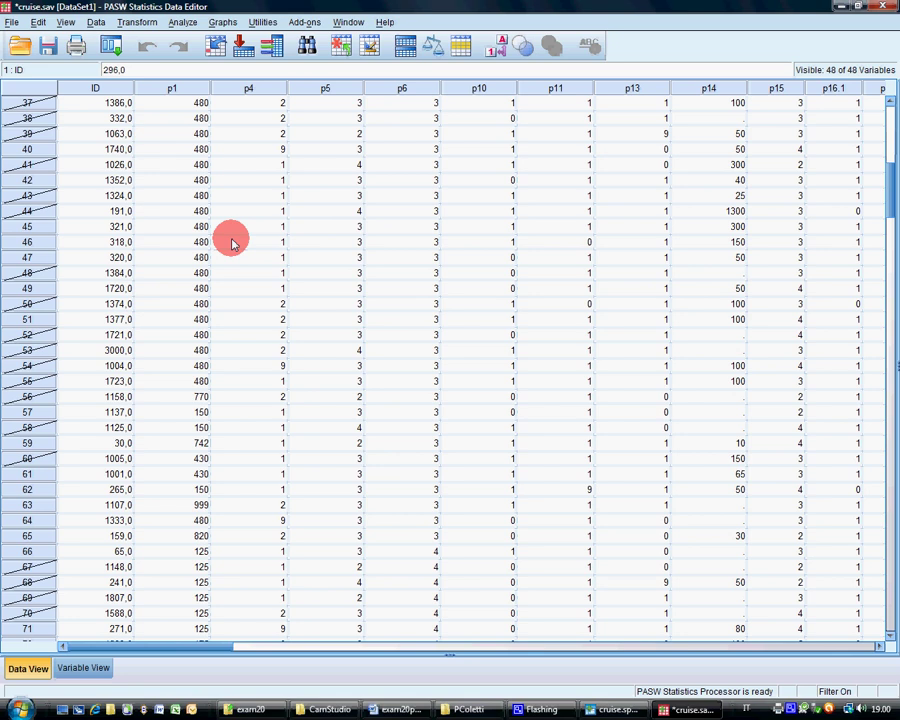
scroll(232, 243, up, 12)
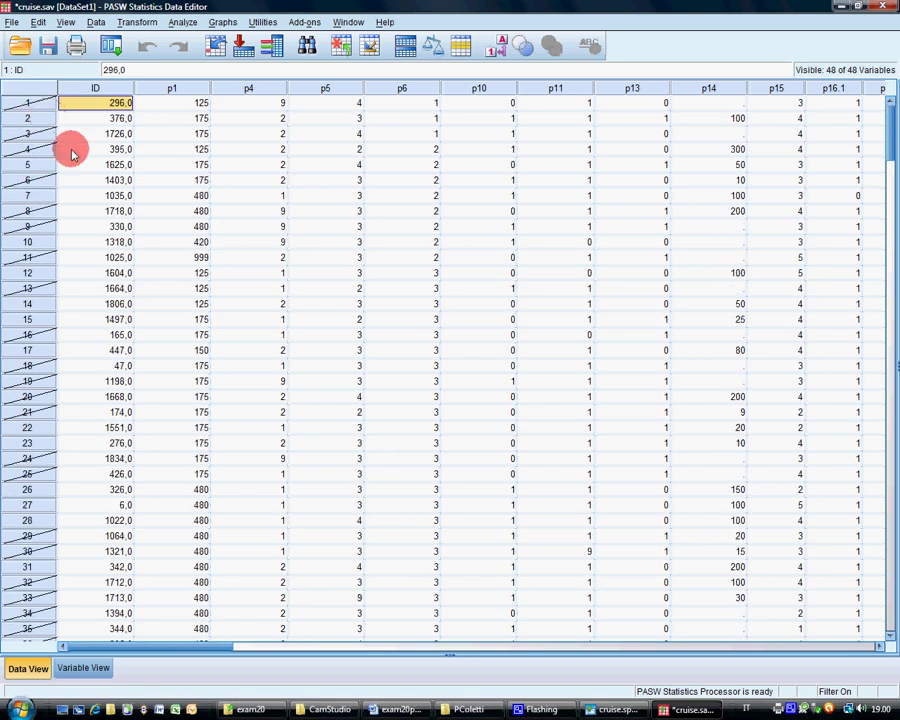
Reapply the p17.3 < 200 case filter, then select the box plot in the output.
click(96, 22)
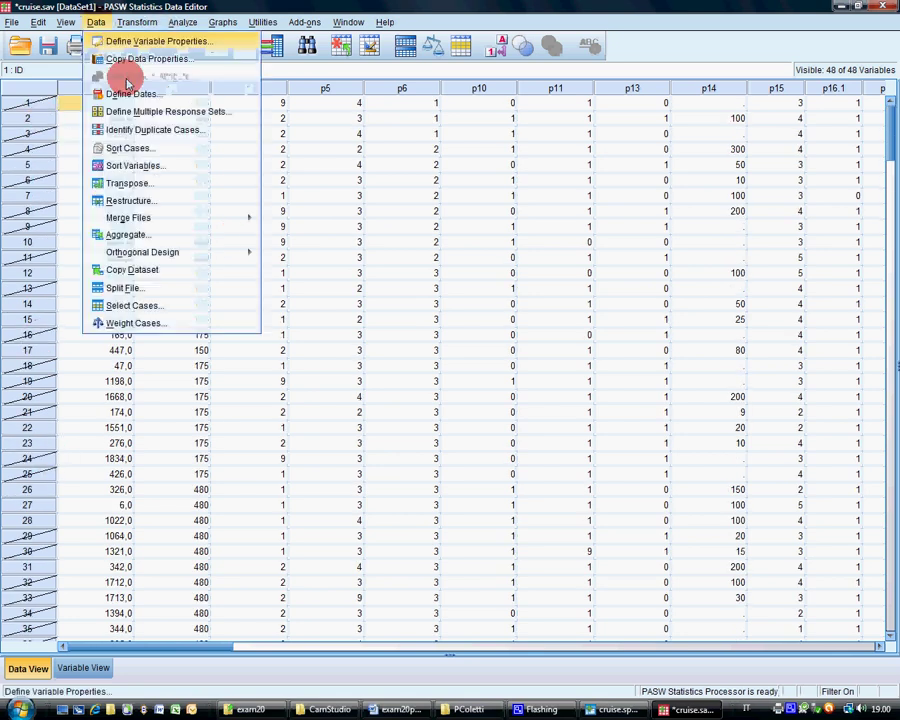
click(137, 305)
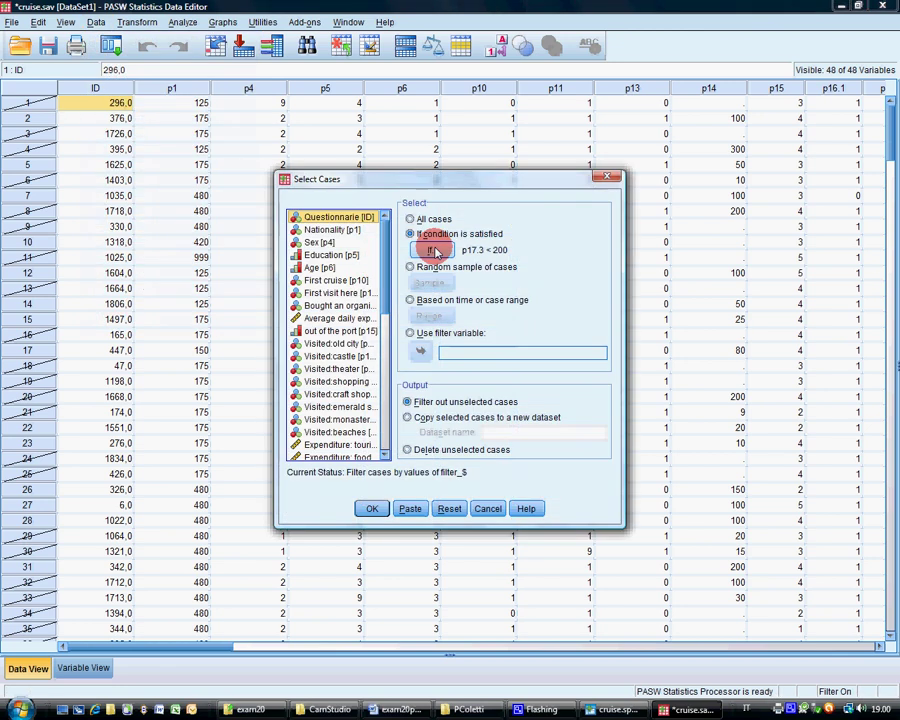
click(435, 251)
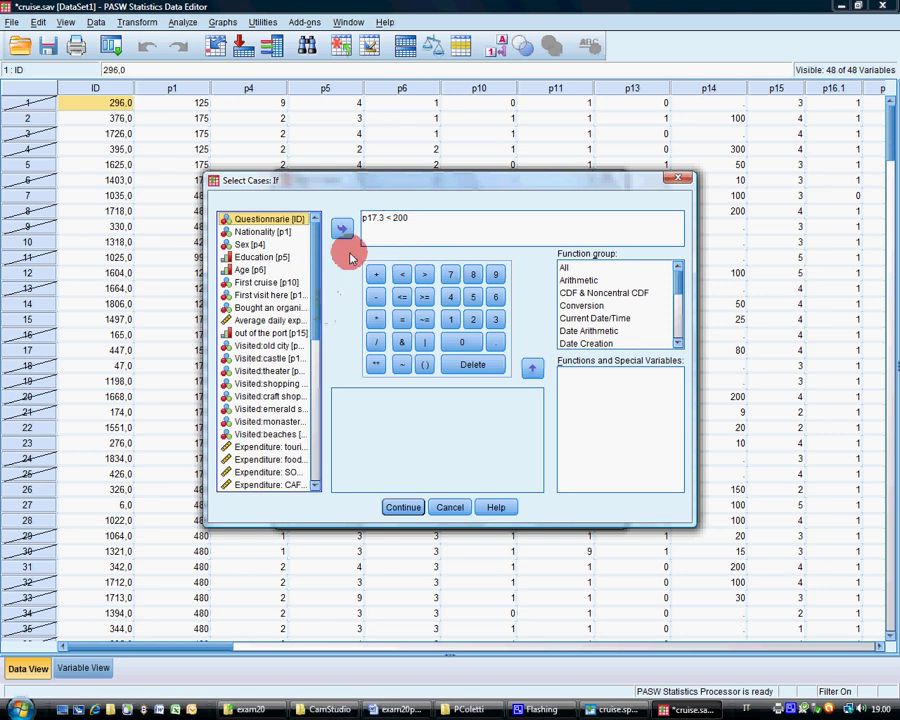
click(405, 506)
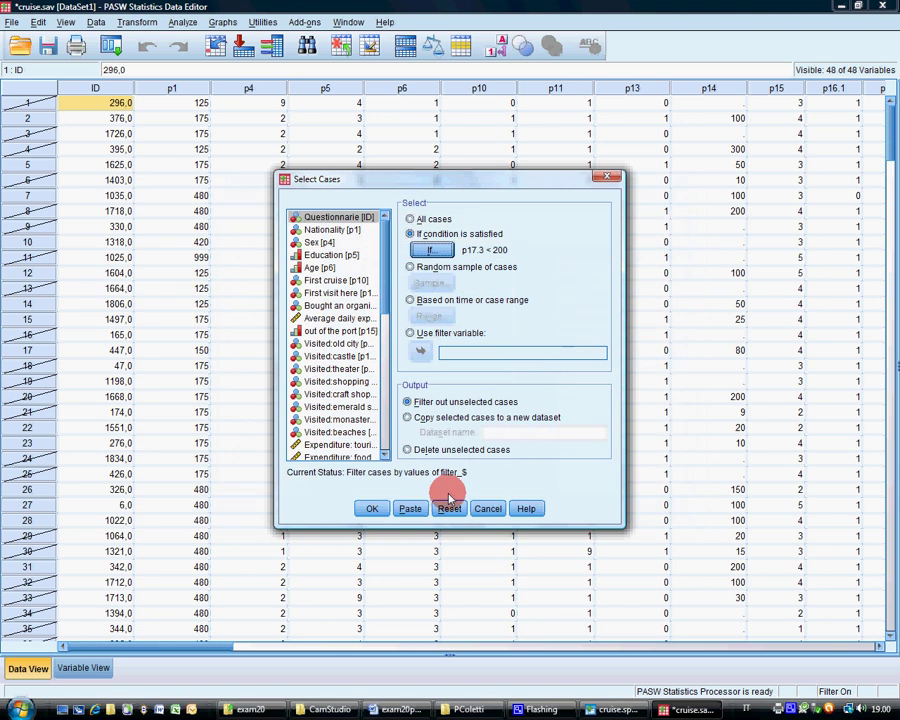
click(373, 509)
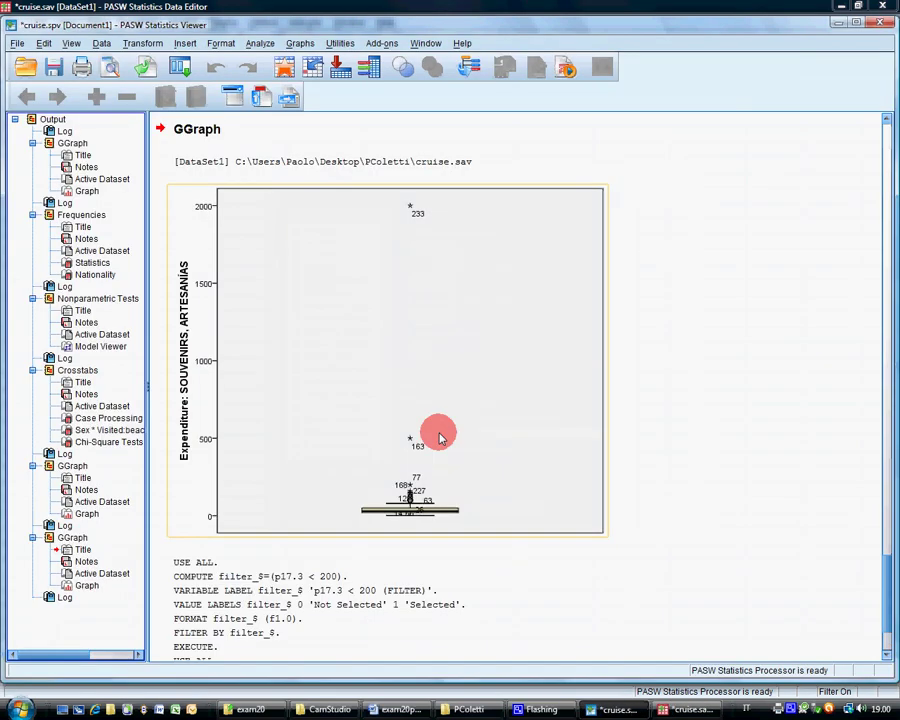
click(666, 712)
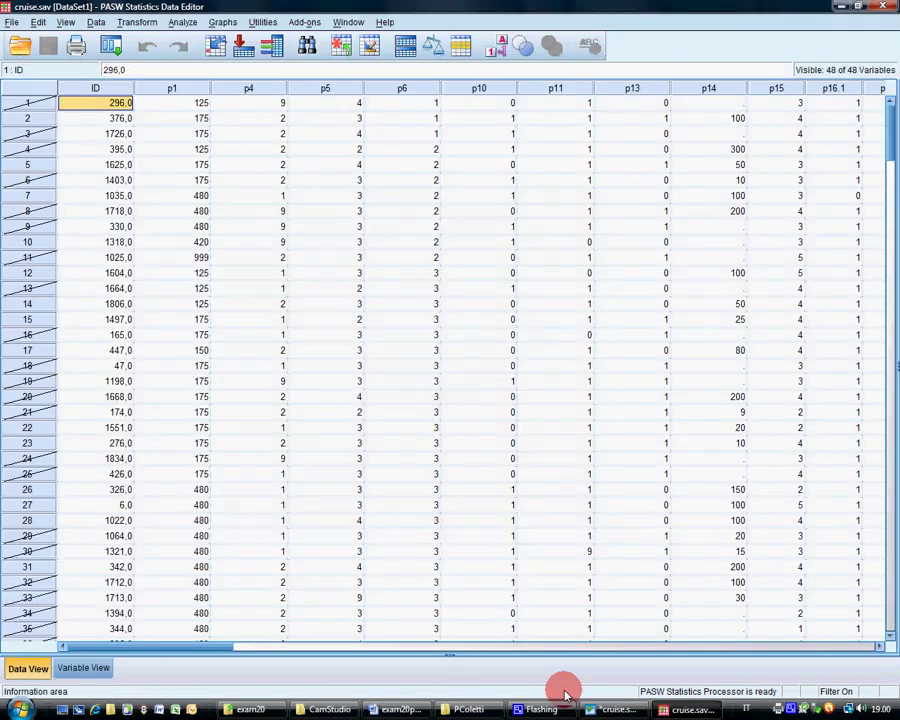
key(alt+Tab)
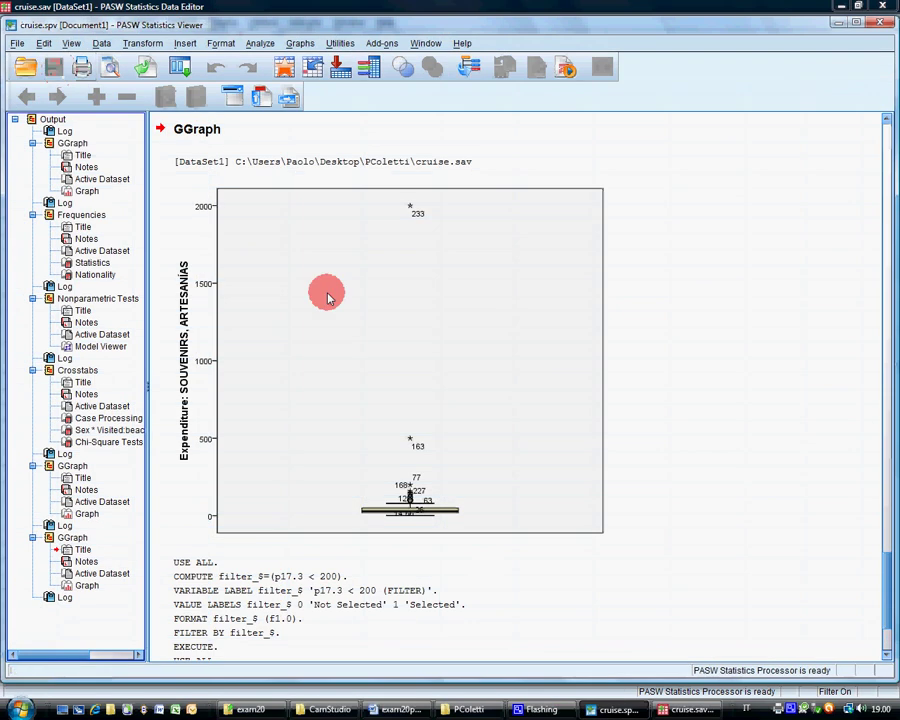
click(360, 309)
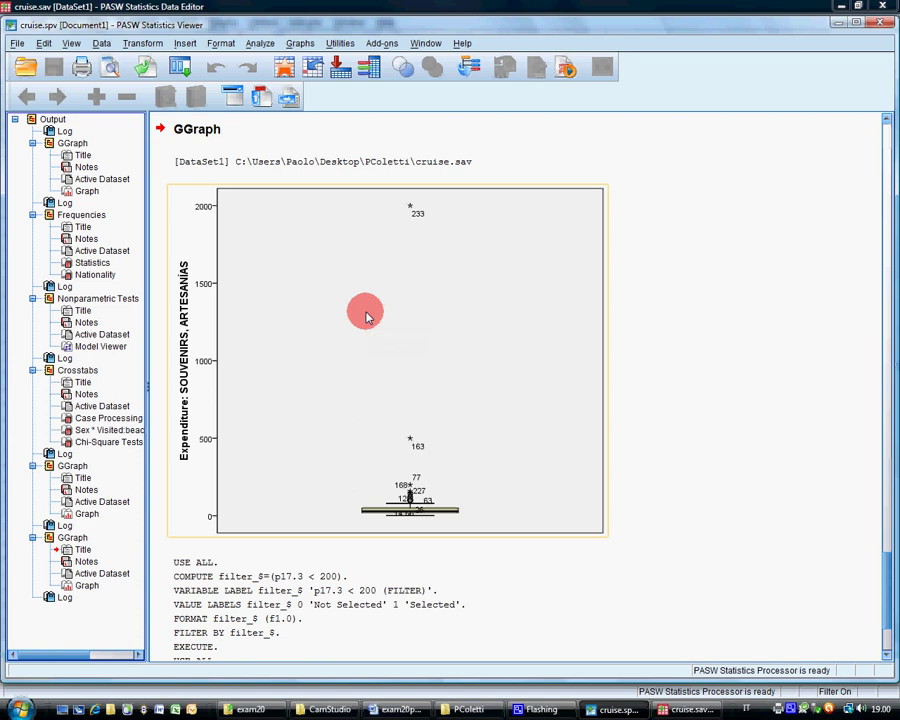
Sort the cases by Expenditure: SOUVENIRS in descending order.
click(690, 709)
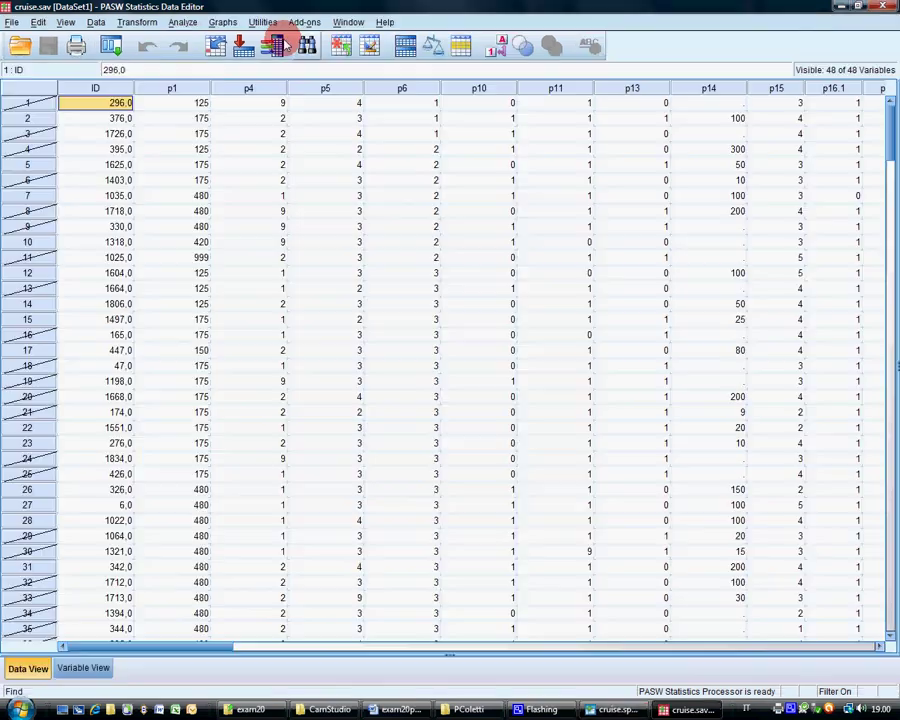
click(96, 22)
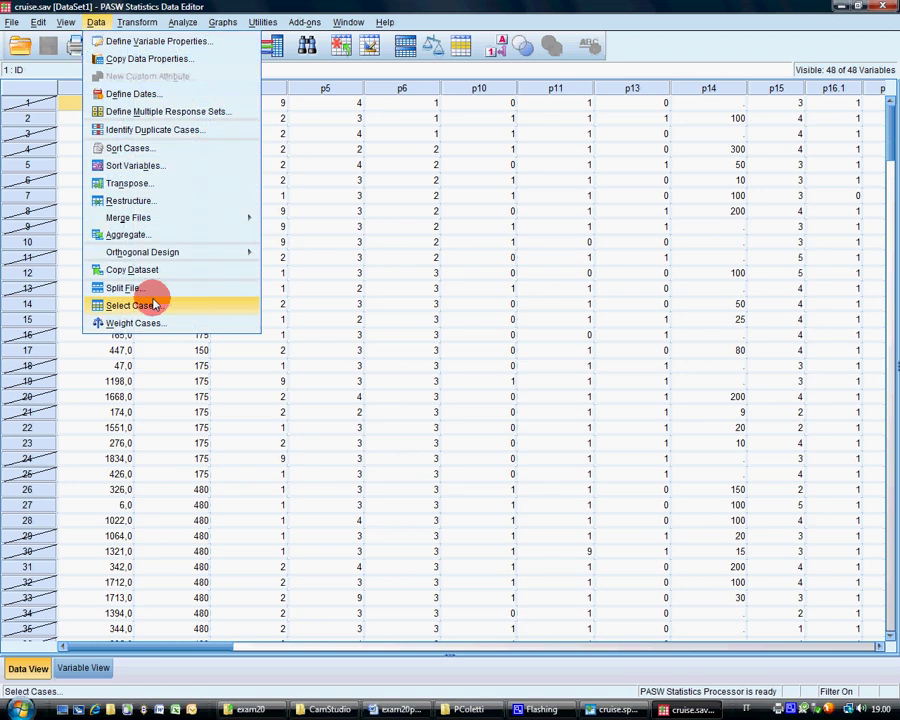
click(128, 148)
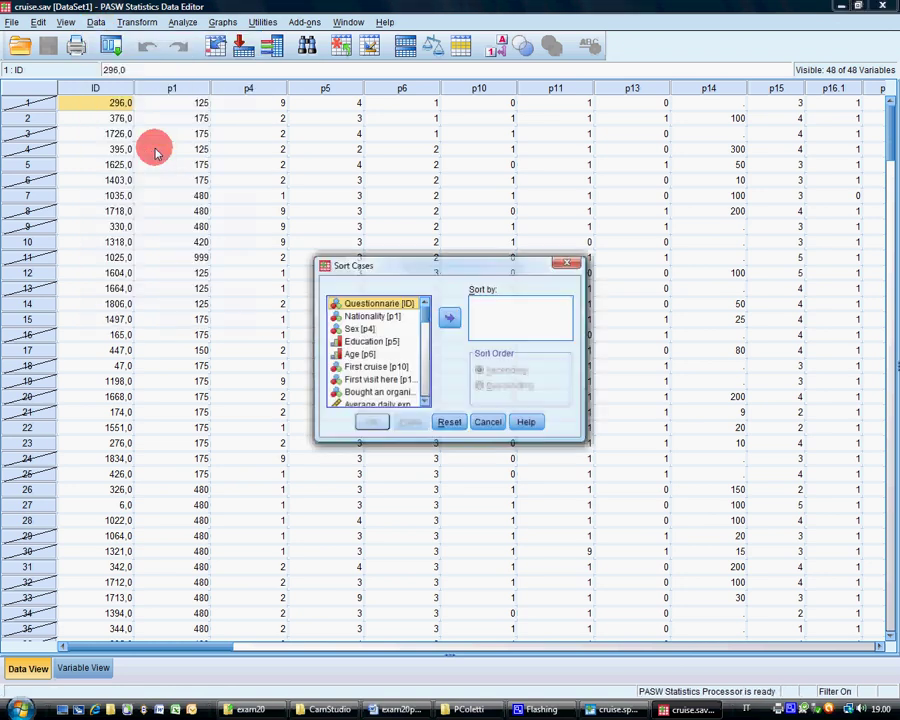
click(425, 401)
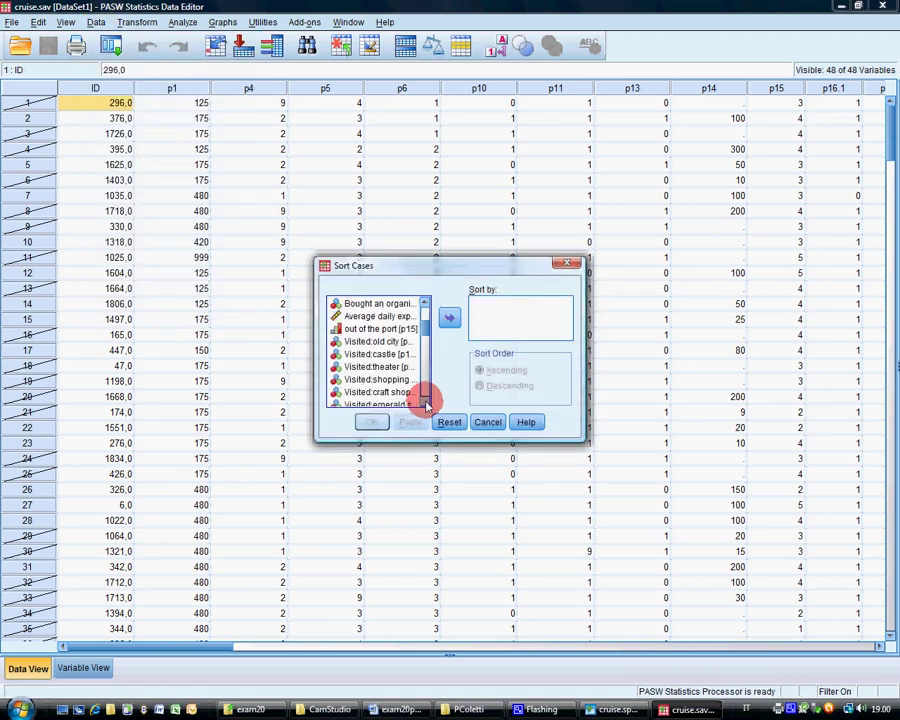
scroll(412, 396, down, 3)
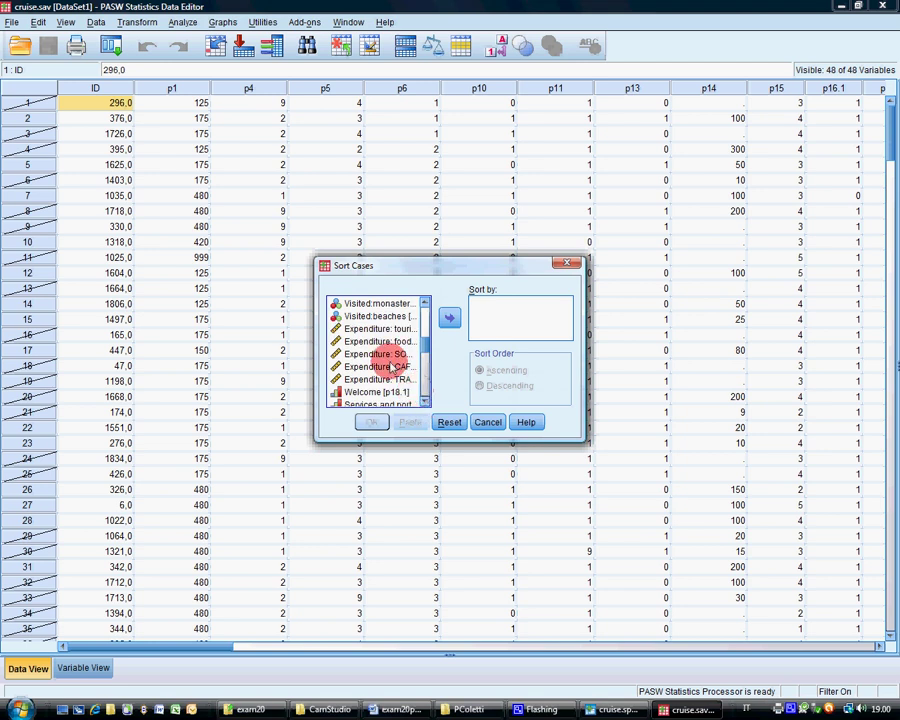
click(390, 354)
click(449, 318)
click(480, 386)
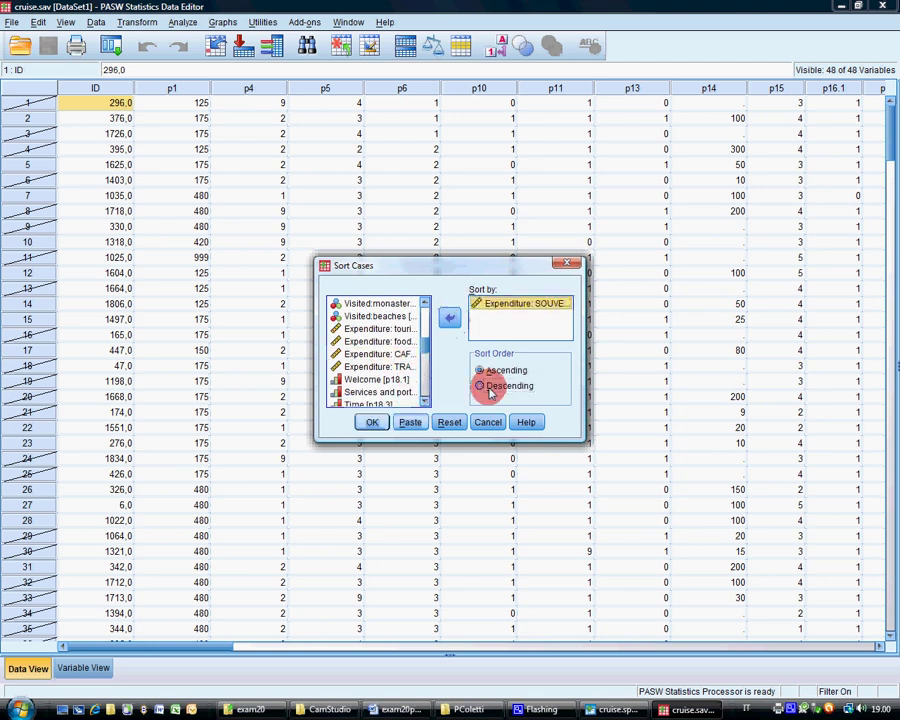
click(386, 420)
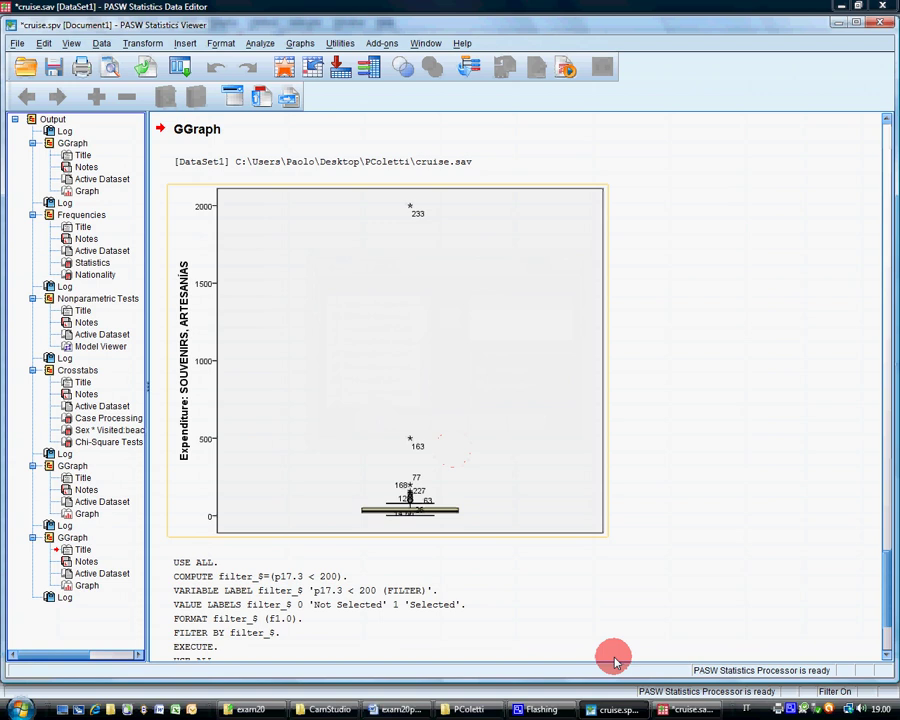
Check the sorted data grid and save cruise.sav.
click(717, 712)
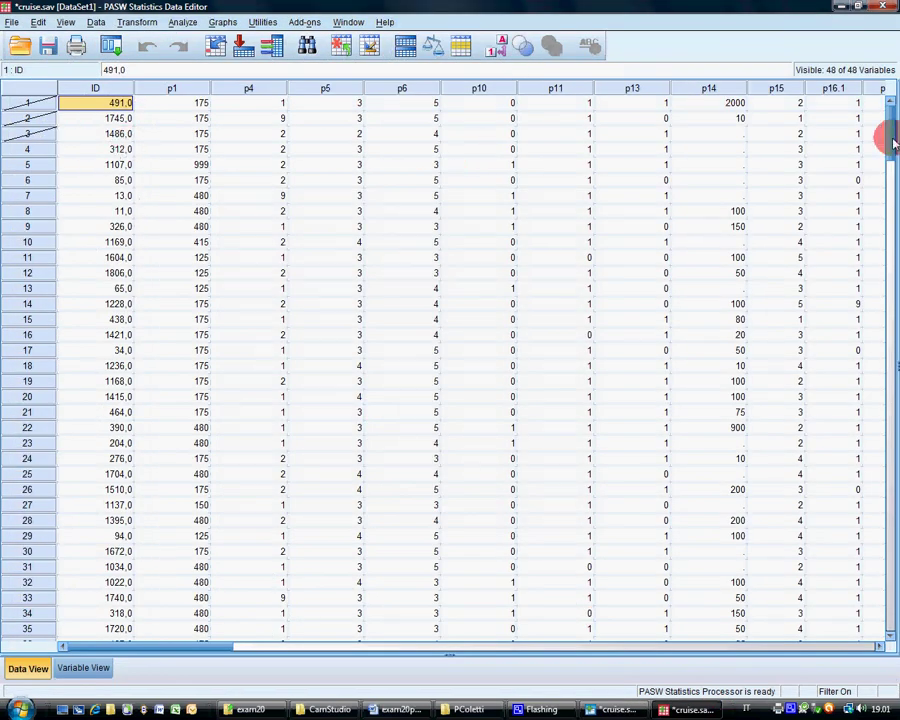
drag(893, 143, 889, 482)
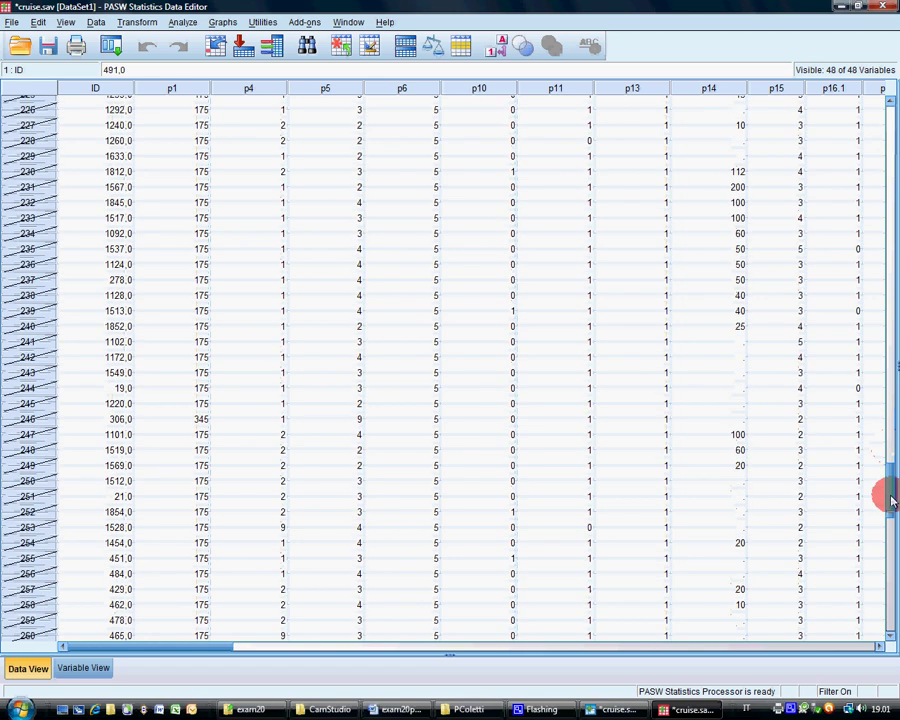
drag(217, 647, 121, 615)
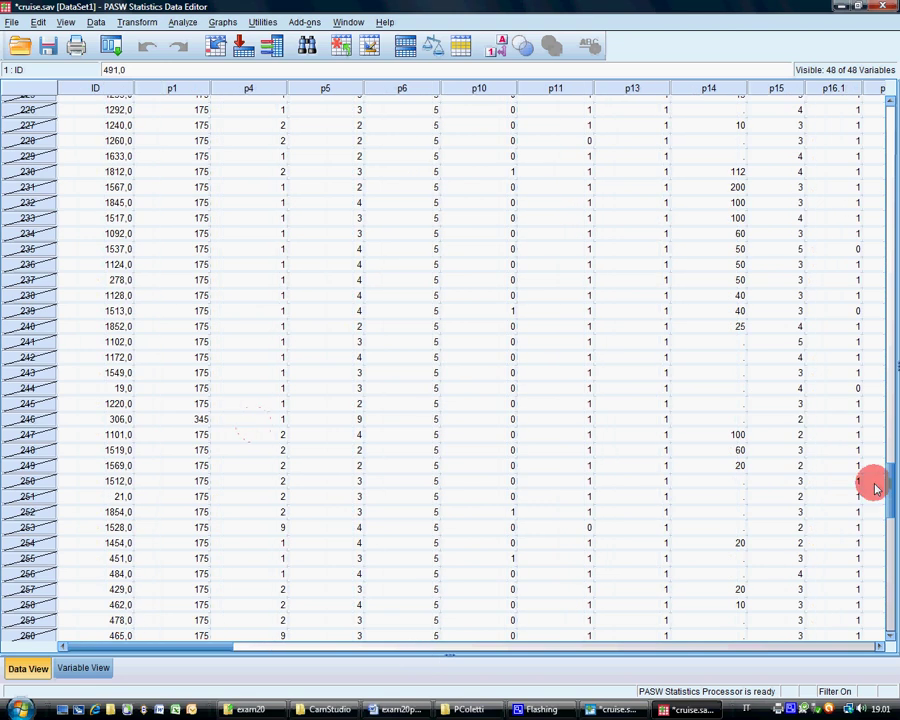
drag(890, 490, 886, 57)
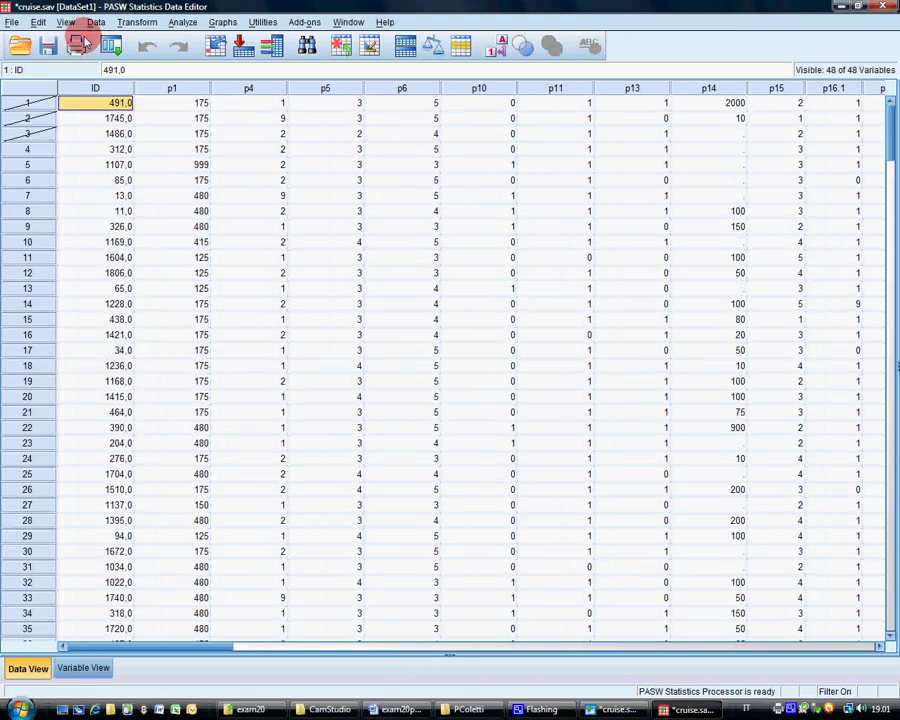
click(48, 50)
click(594, 708)
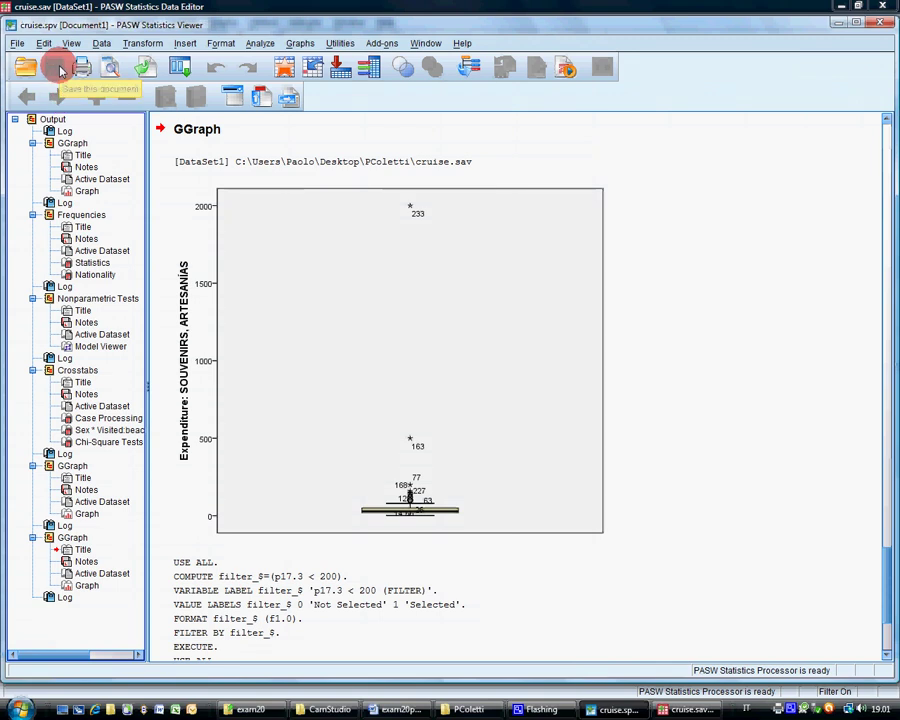
Save the output, then set Average daily expenditure (p14) to recode into new variable p14g.
click(60, 70)
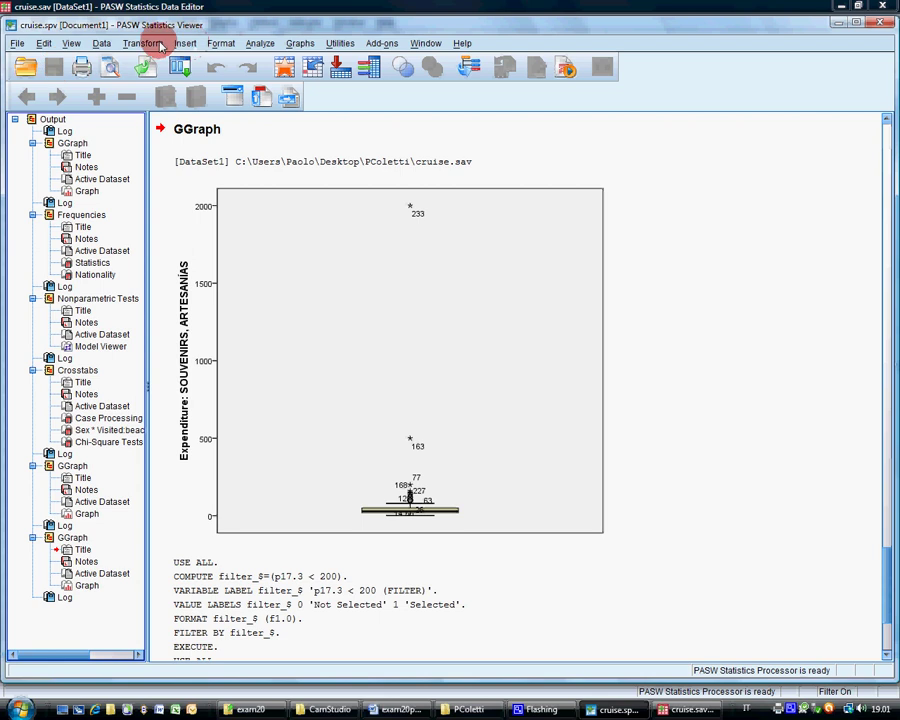
click(102, 45)
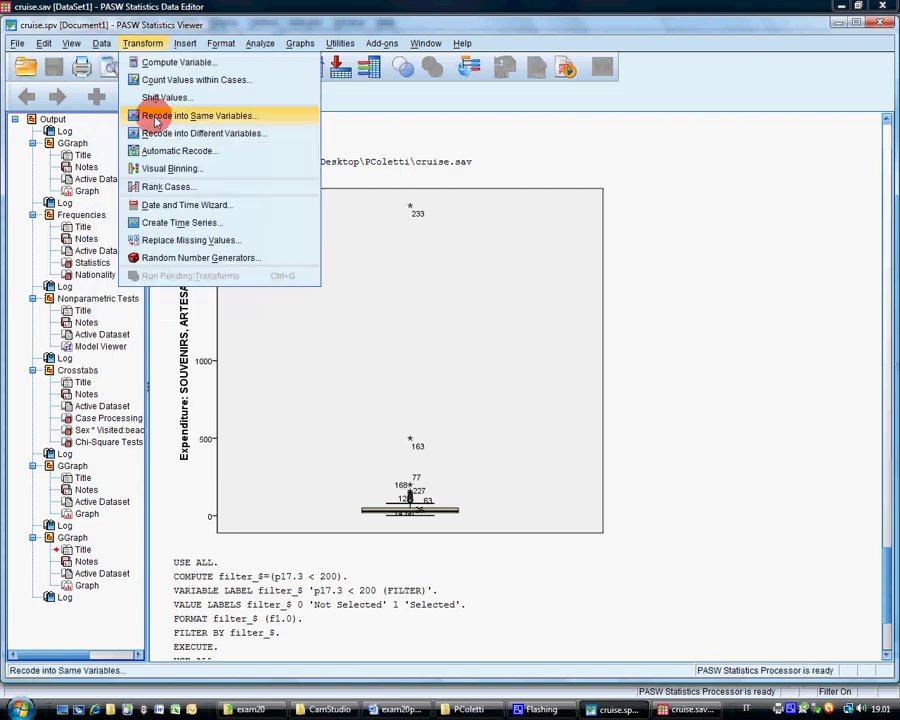
click(155, 134)
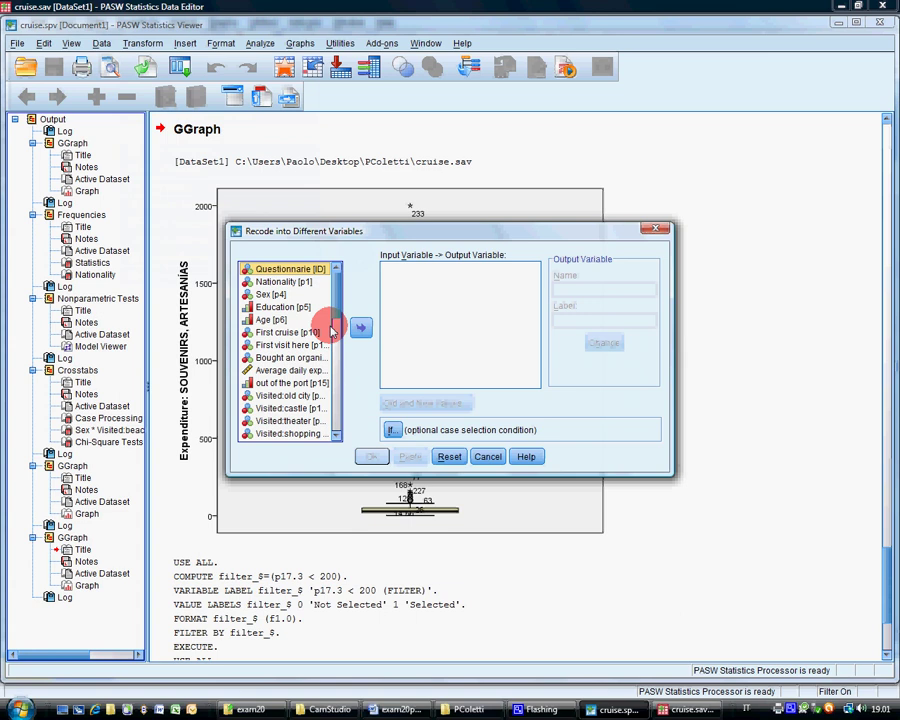
scroll(335, 330, down, 2)
click(330, 300)
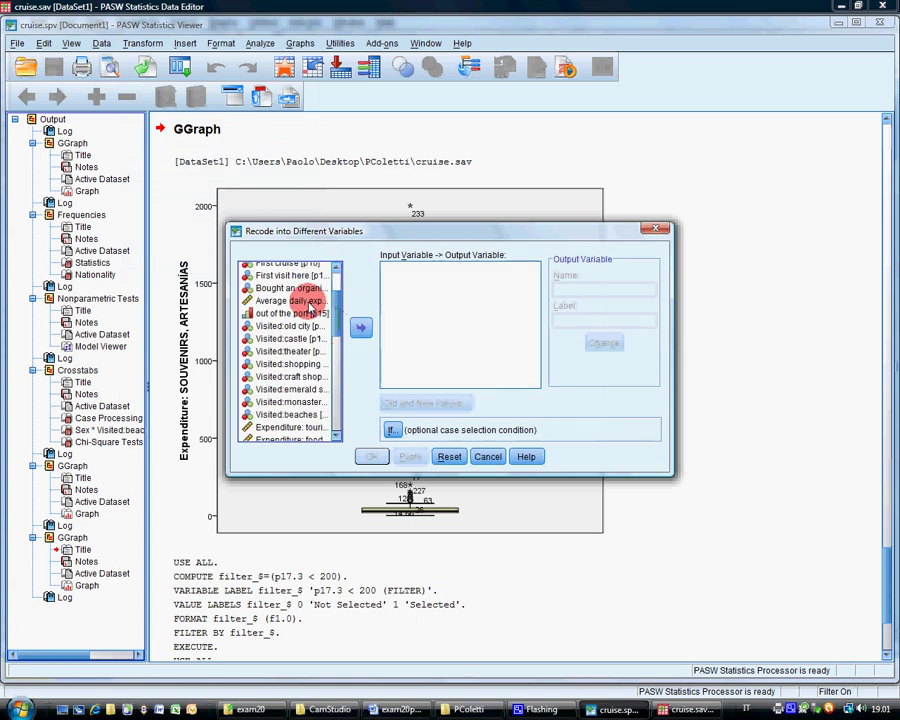
click(360, 330)
click(562, 289)
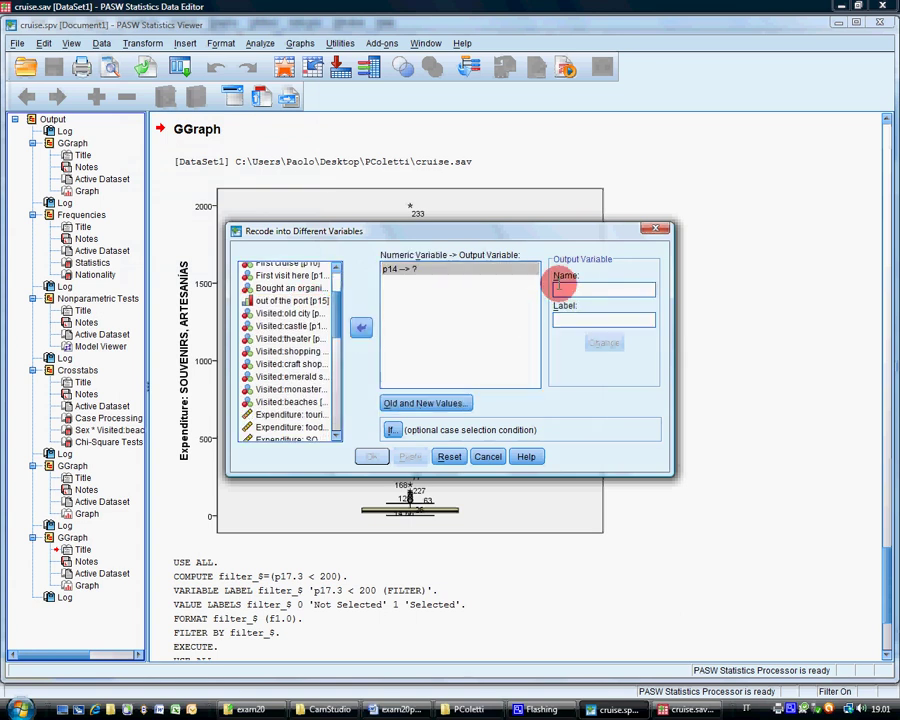
text(p14g)
click(580, 350)
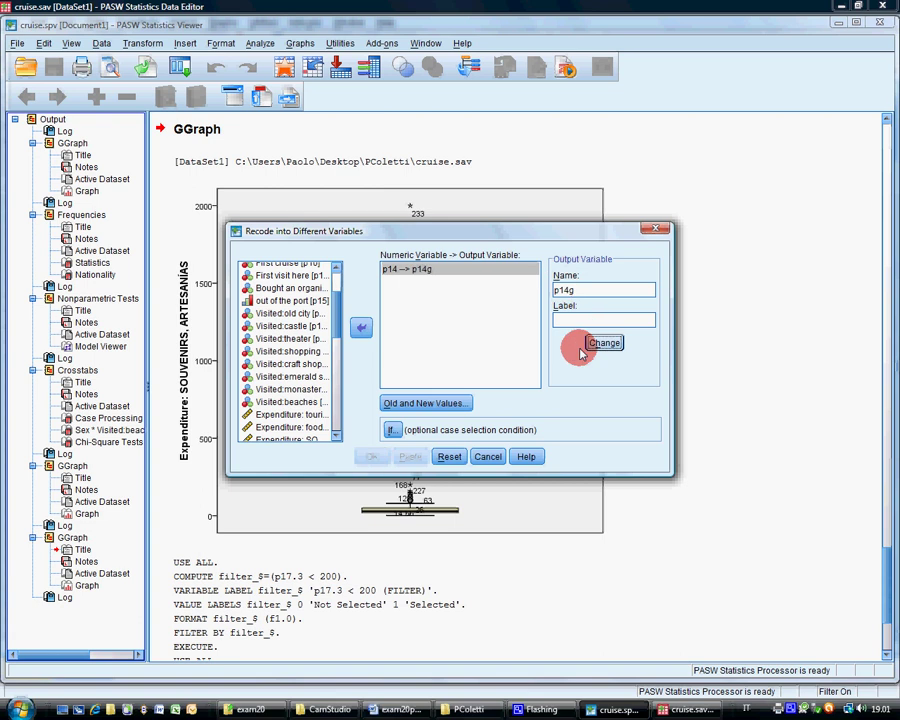
Add recode rules mapping missing values to 0 and the value 0 to 0.
click(426, 403)
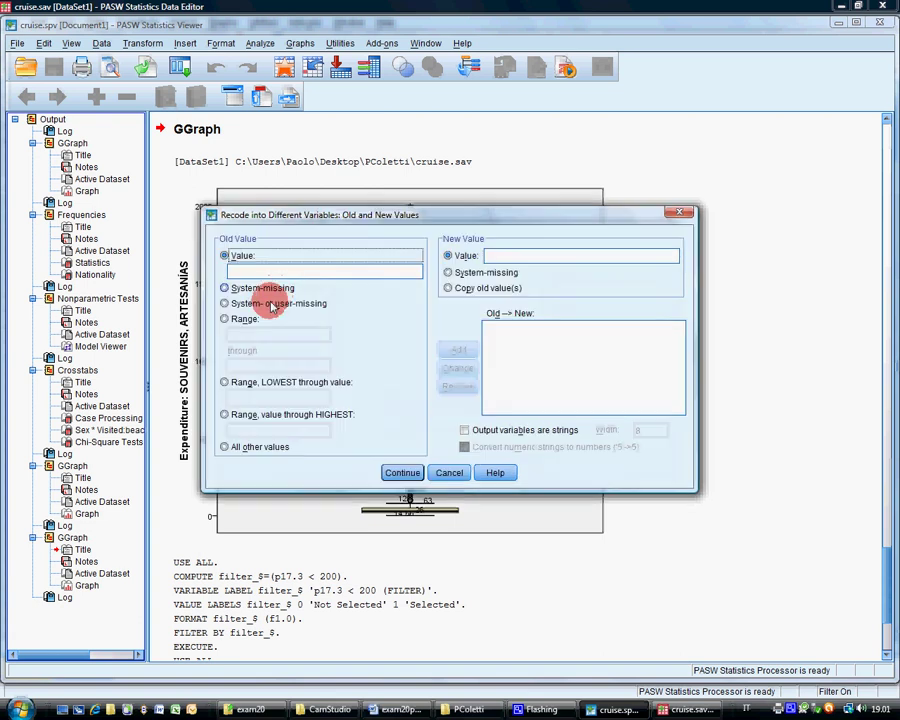
click(278, 305)
click(517, 257)
text(0)
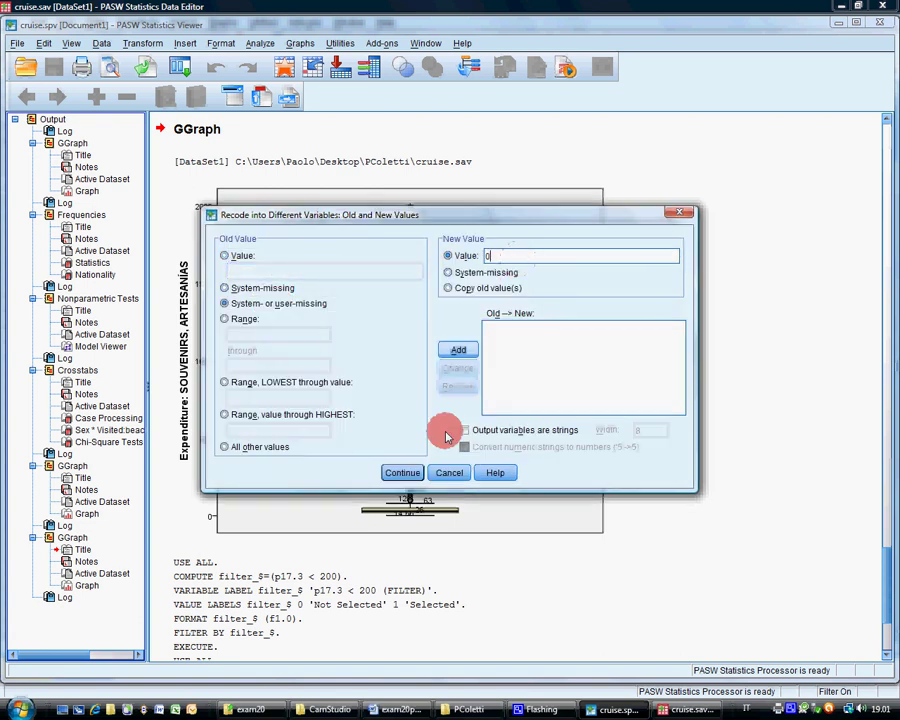
key(Return)
click(281, 268)
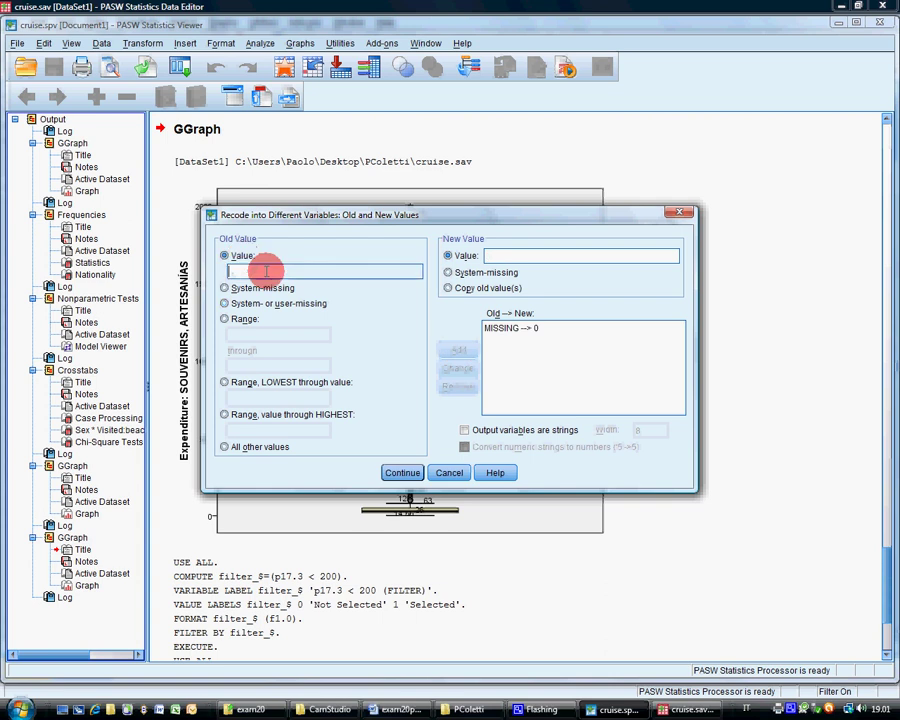
text(0)
click(528, 254)
text(0)
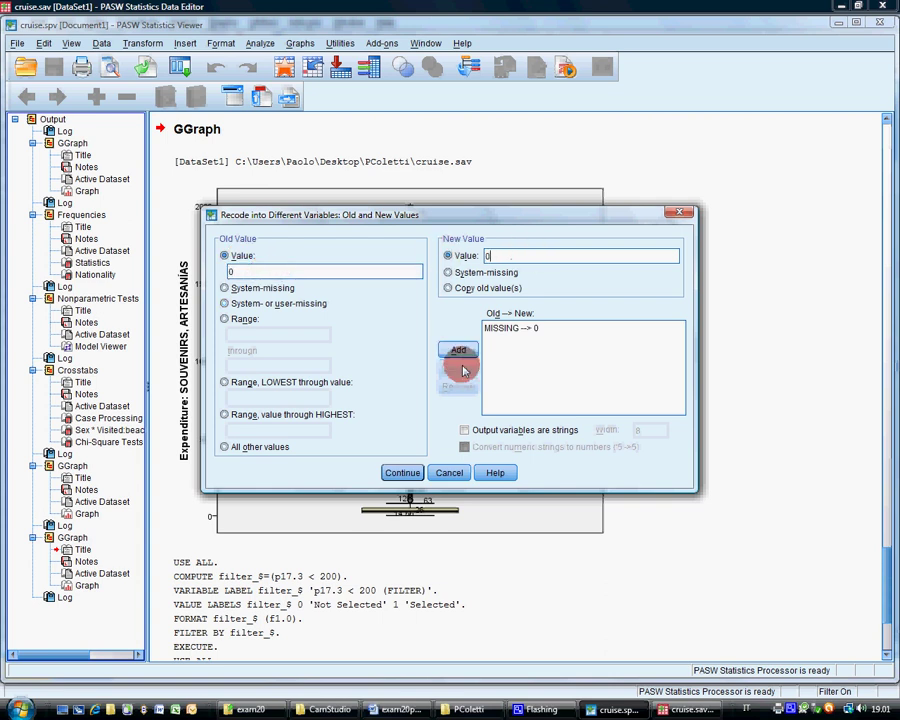
click(456, 350)
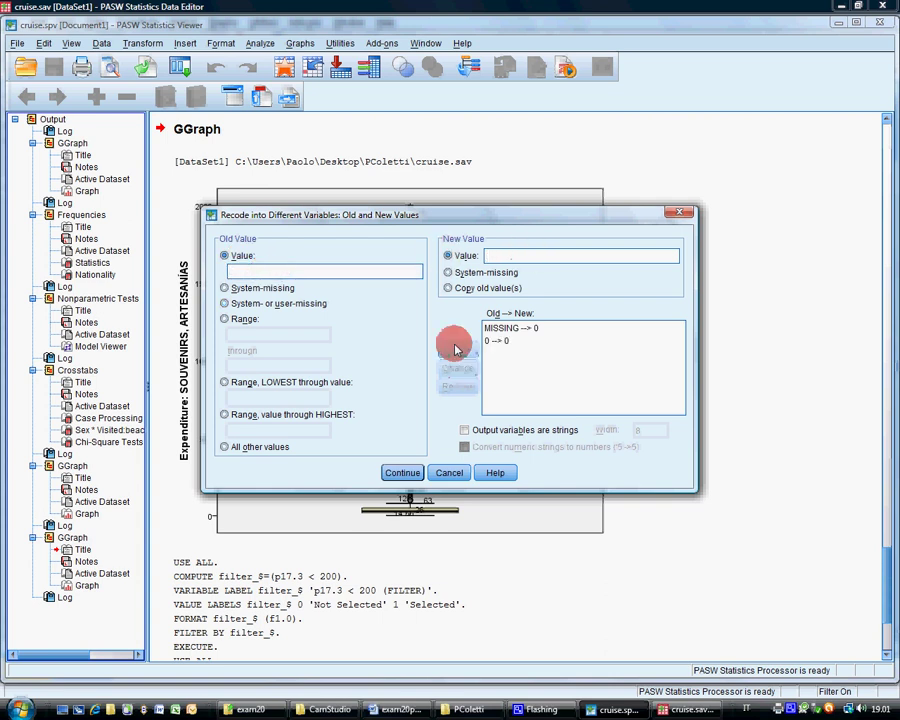
Add a rule recoding the range 0 through 10 to 1.
click(241, 322)
click(255, 334)
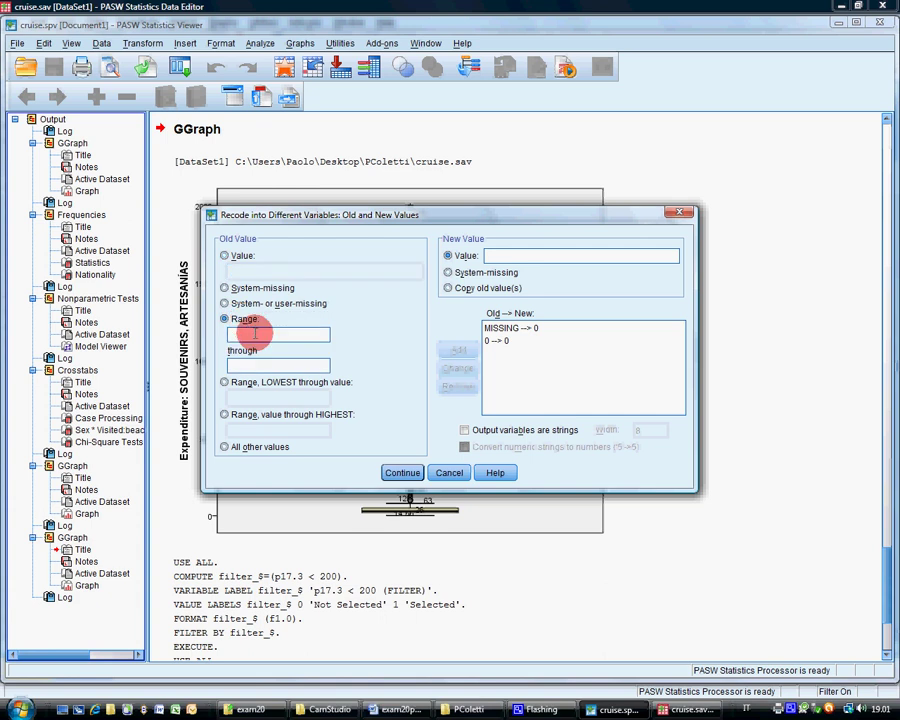
text(0)
click(283, 364)
text(10)
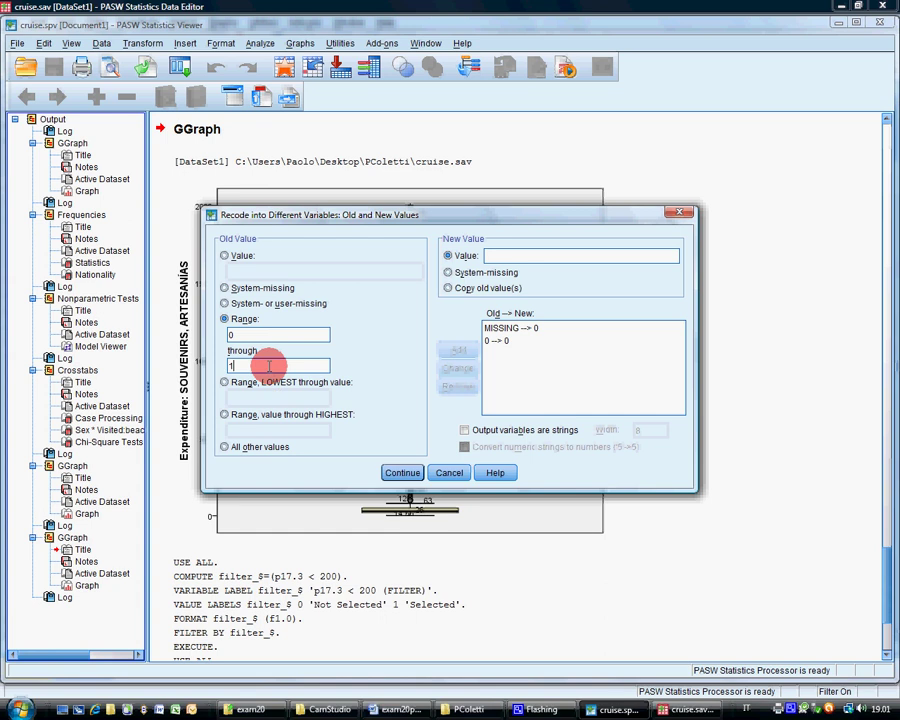
click(501, 256)
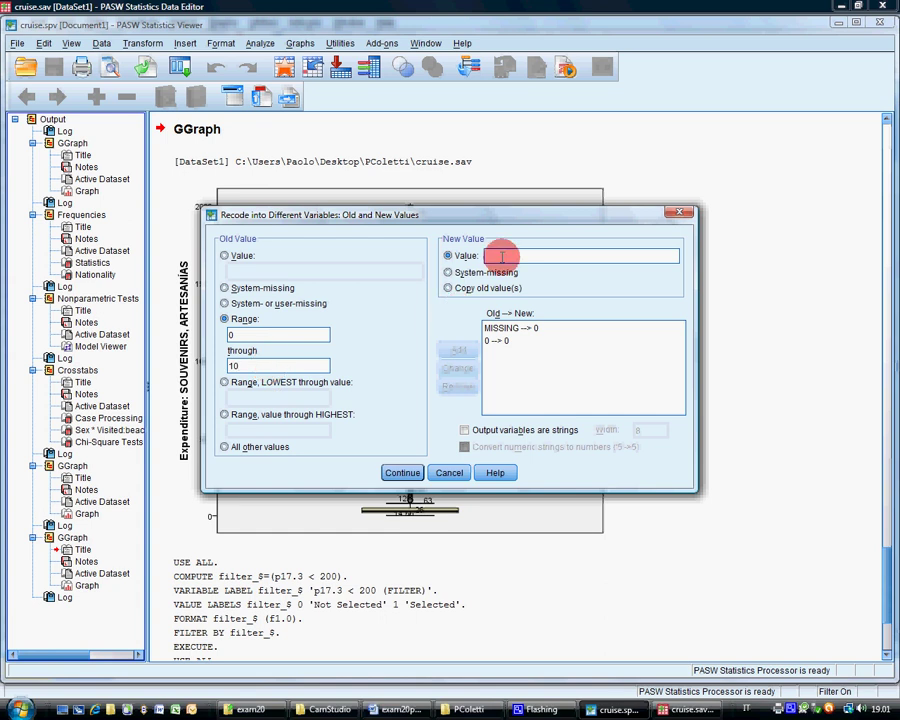
text(1)
click(457, 350)
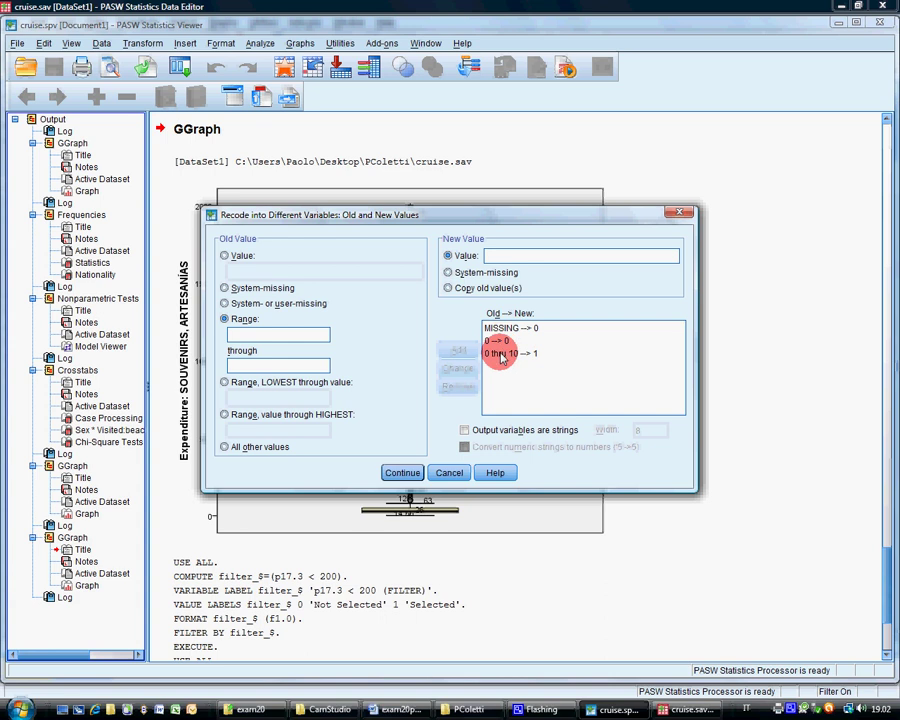
Add a rule recoding the range 10 through 50 to 2.
click(303, 334)
text(10)
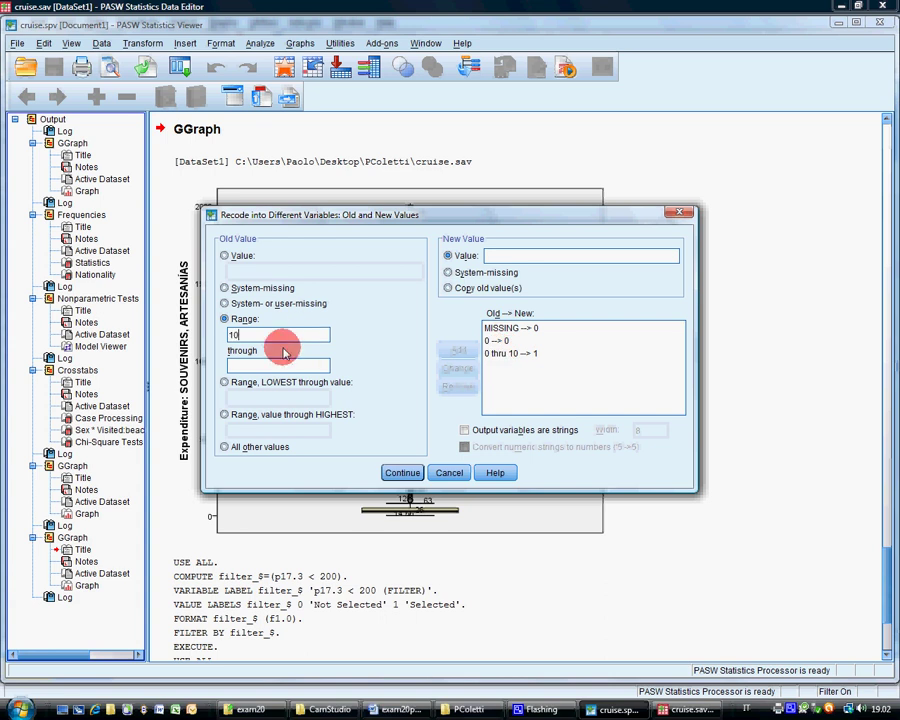
click(273, 364)
text(50)
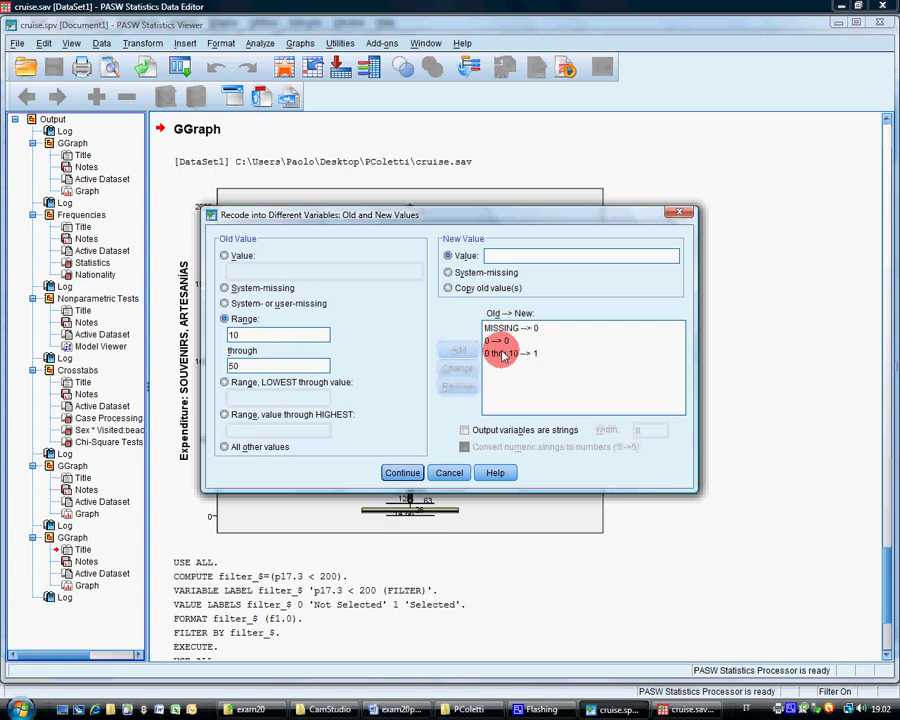
click(505, 254)
text(2)
click(459, 351)
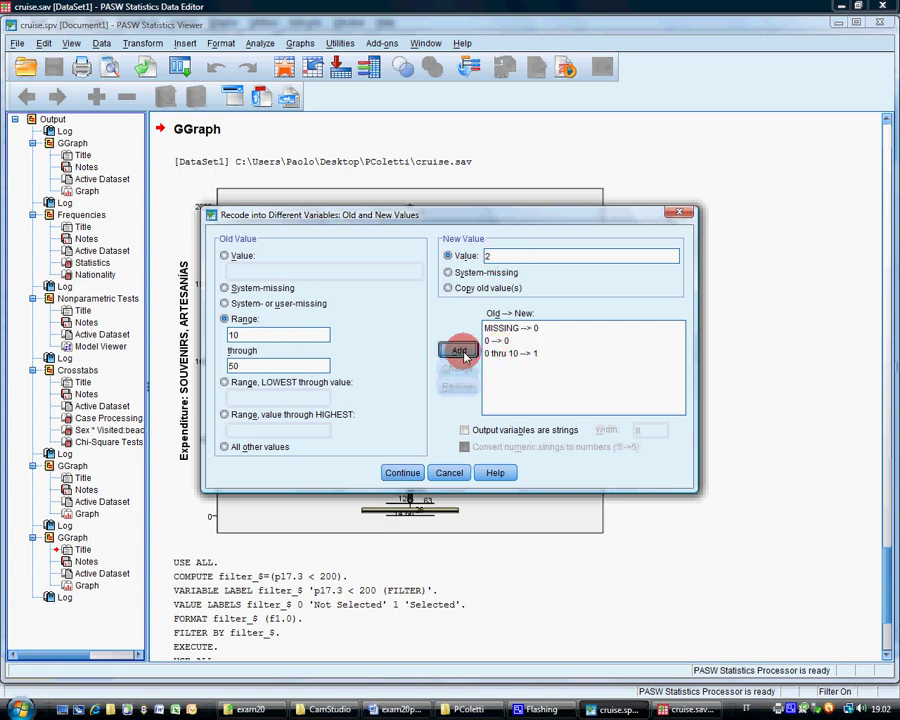
click(256, 414)
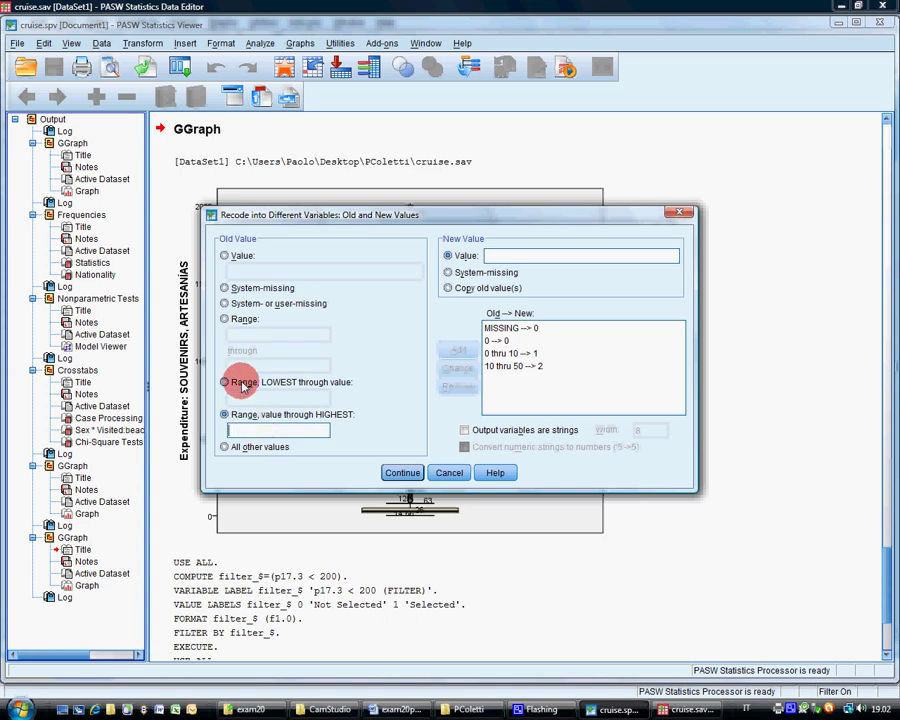
Add a rule recoding 50 through highest to 3 and accept the rules.
click(262, 428)
text(5)
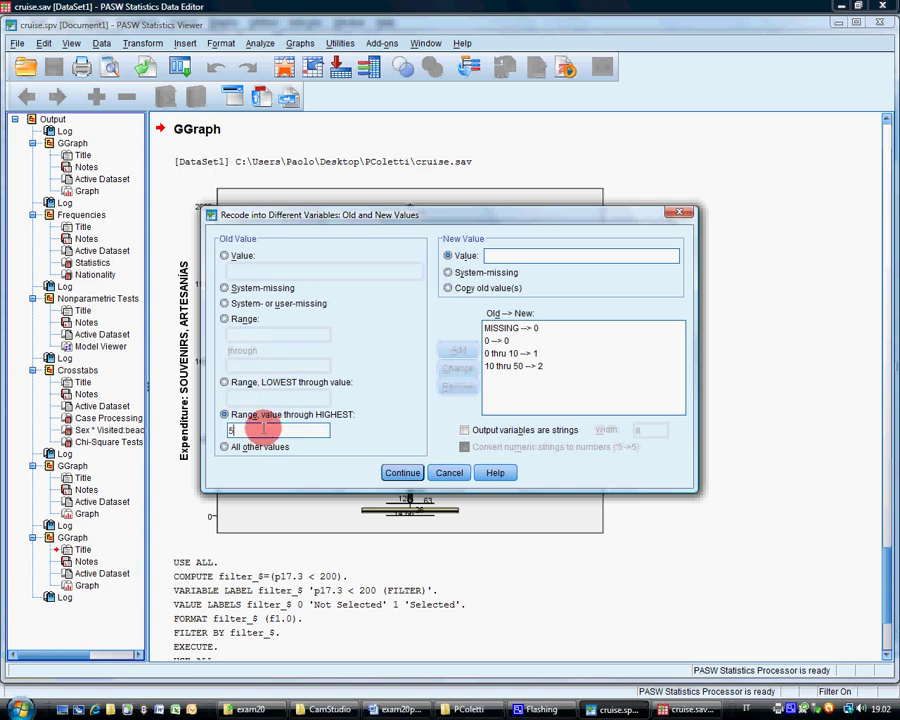
text(0)
click(514, 254)
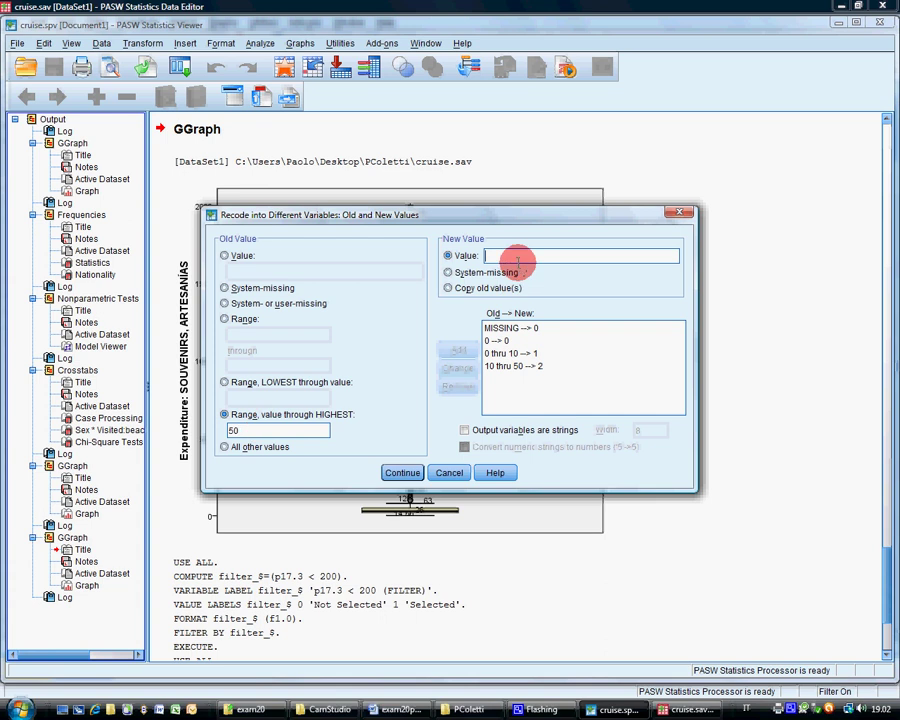
text(3)
click(458, 349)
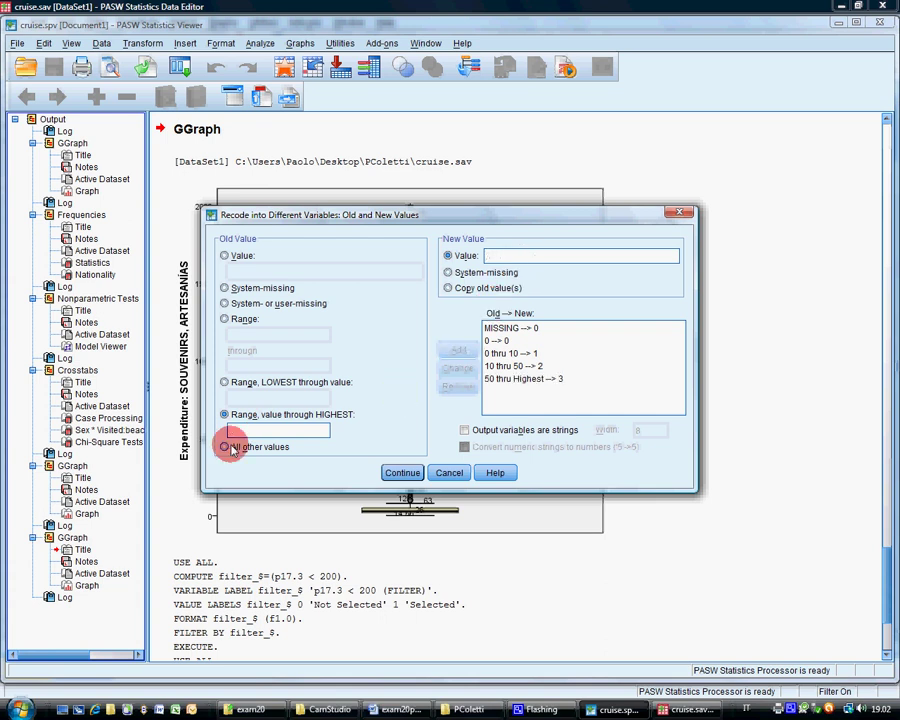
click(403, 473)
Run the recode creating p14g, save the output, and set p14g's measure to Ordinal.
click(373, 455)
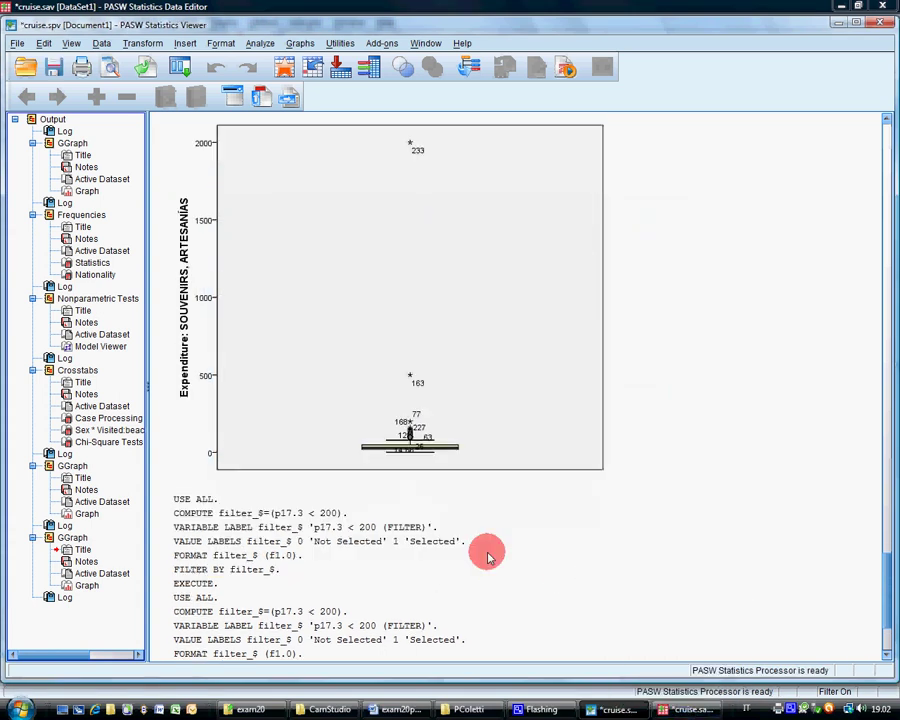
click(53, 67)
click(665, 708)
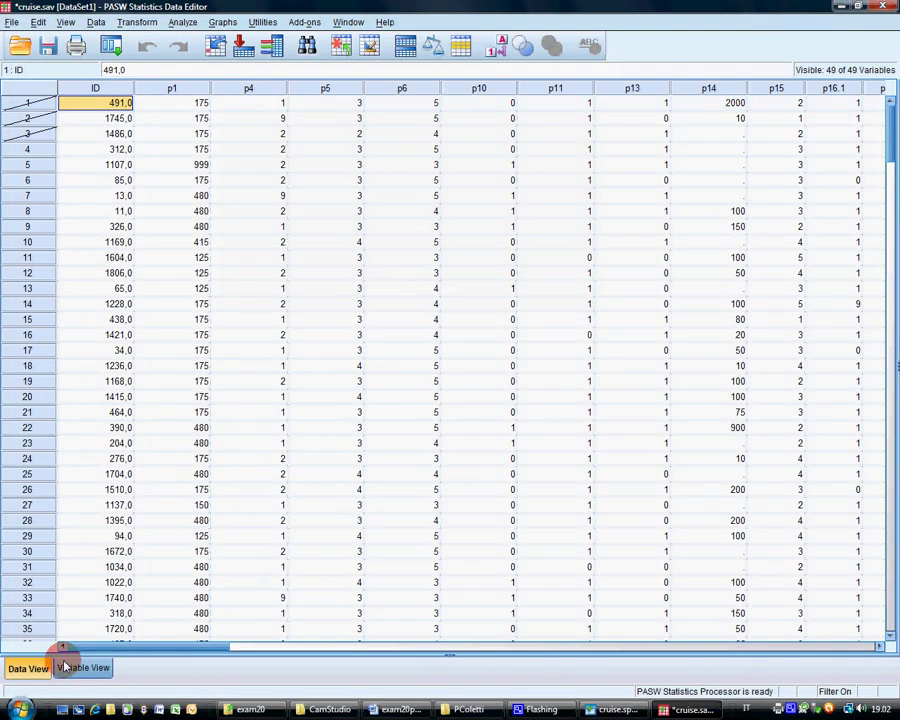
click(84, 667)
scroll(360, 590, down, 9)
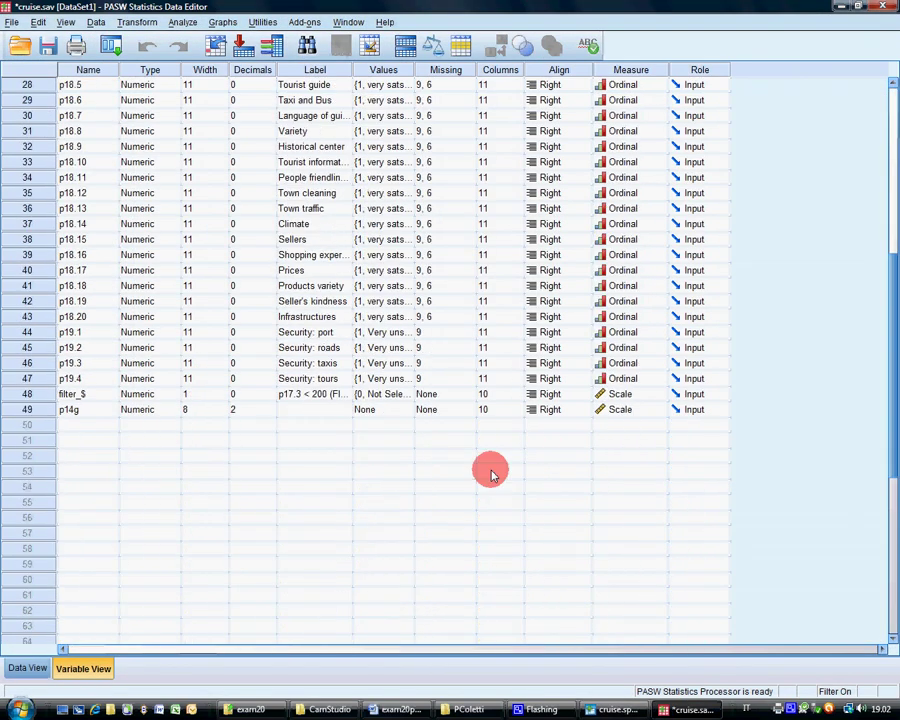
click(617, 413)
click(620, 437)
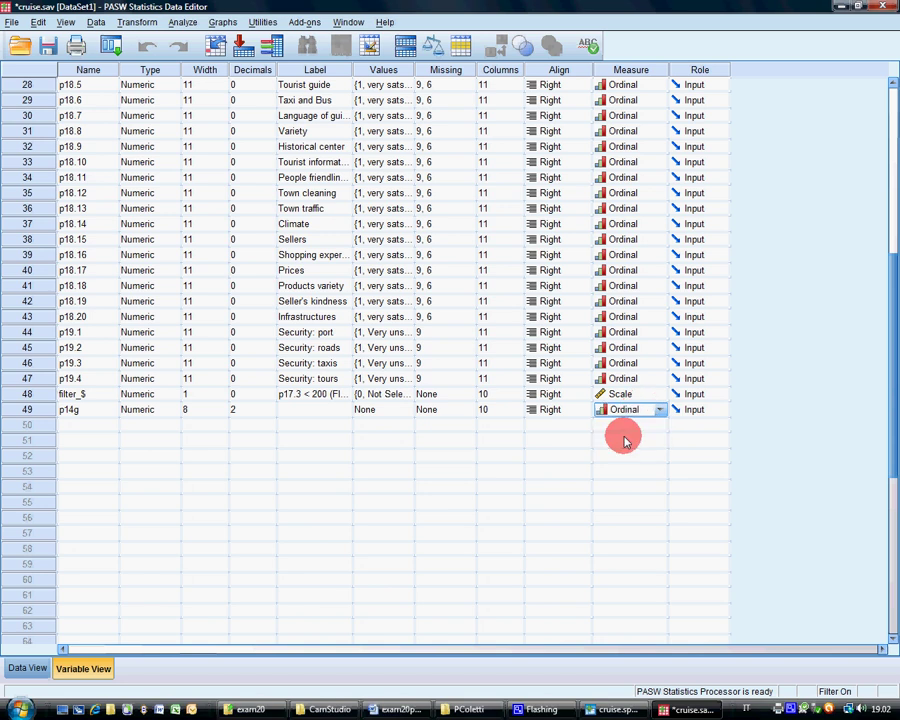
Label p14g's values 0 = 'no' and 1 = 'low'.
click(400, 410)
click(405, 409)
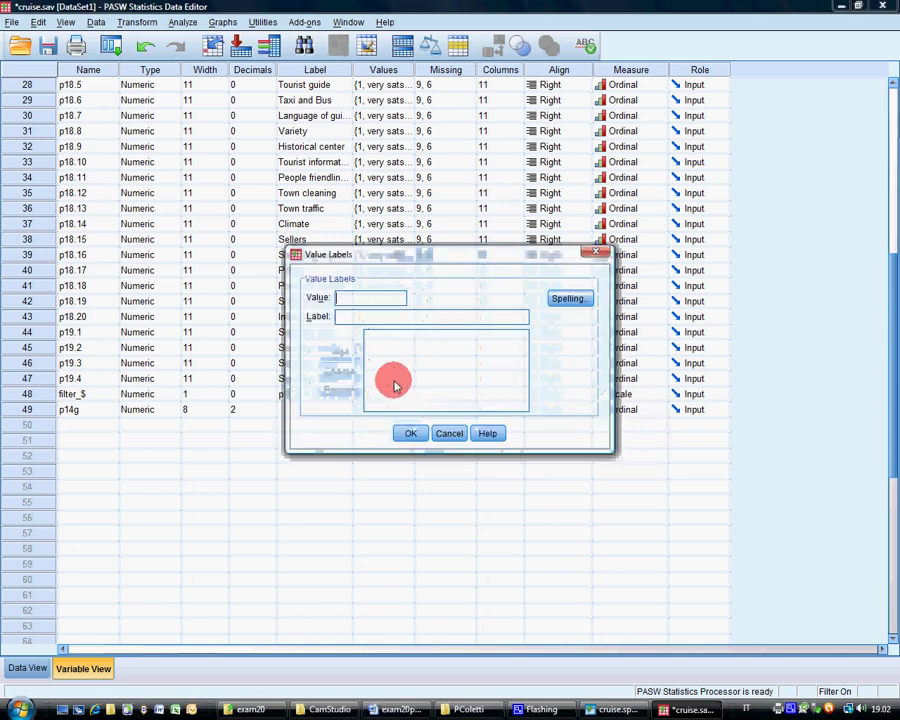
text(0)
click(352, 318)
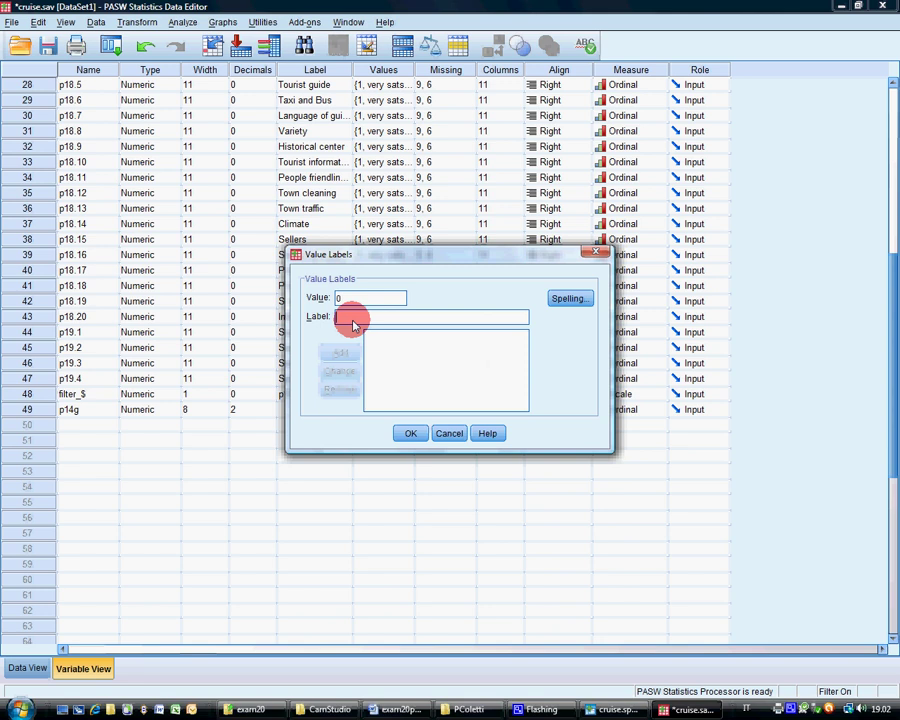
text(no)
click(352, 355)
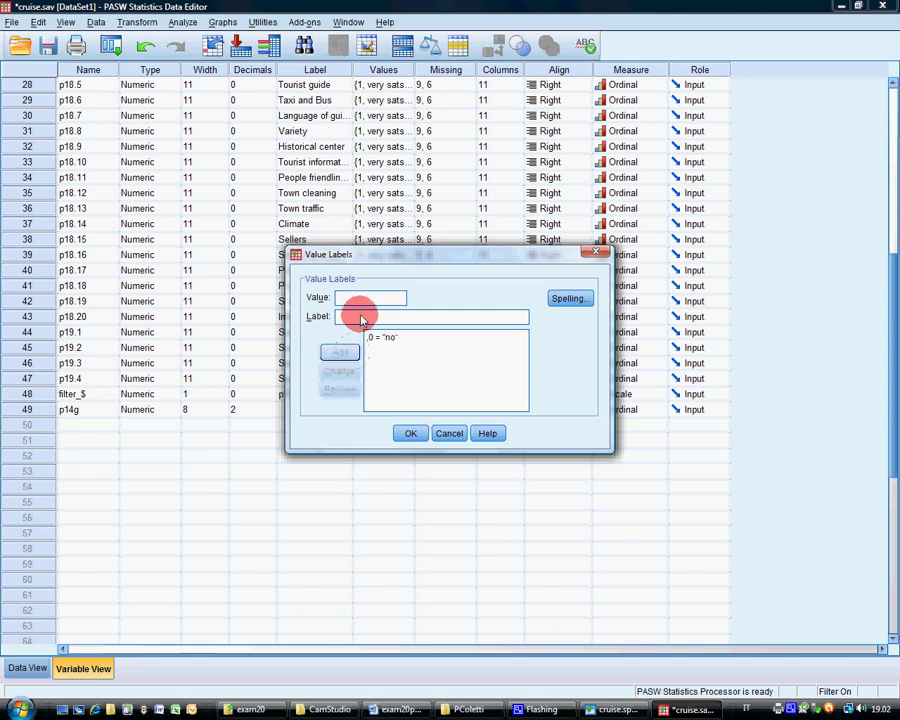
text(1)
click(358, 319)
text(low)
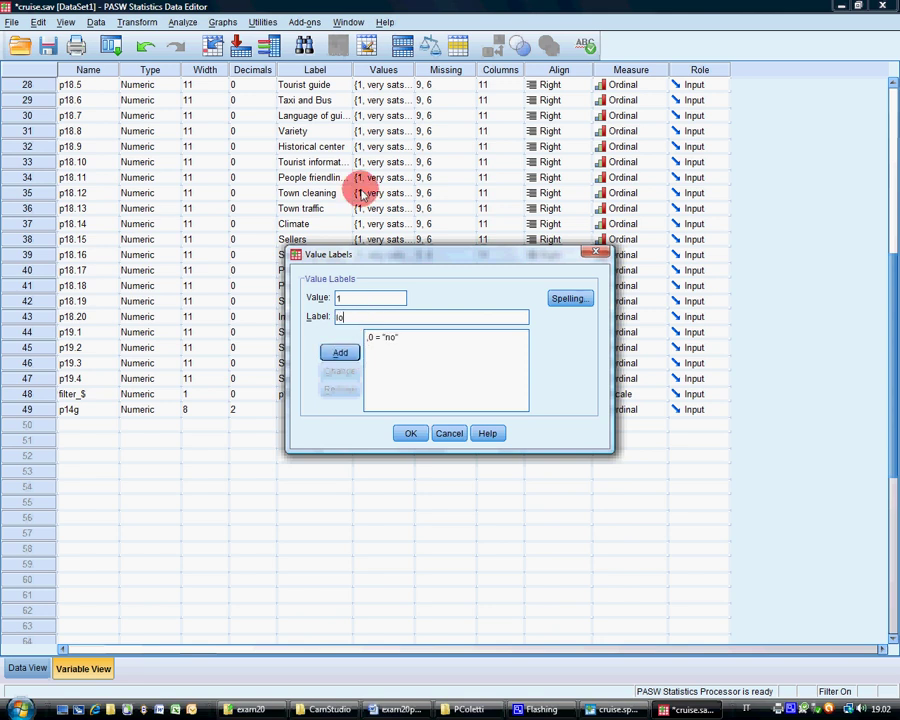
click(341, 354)
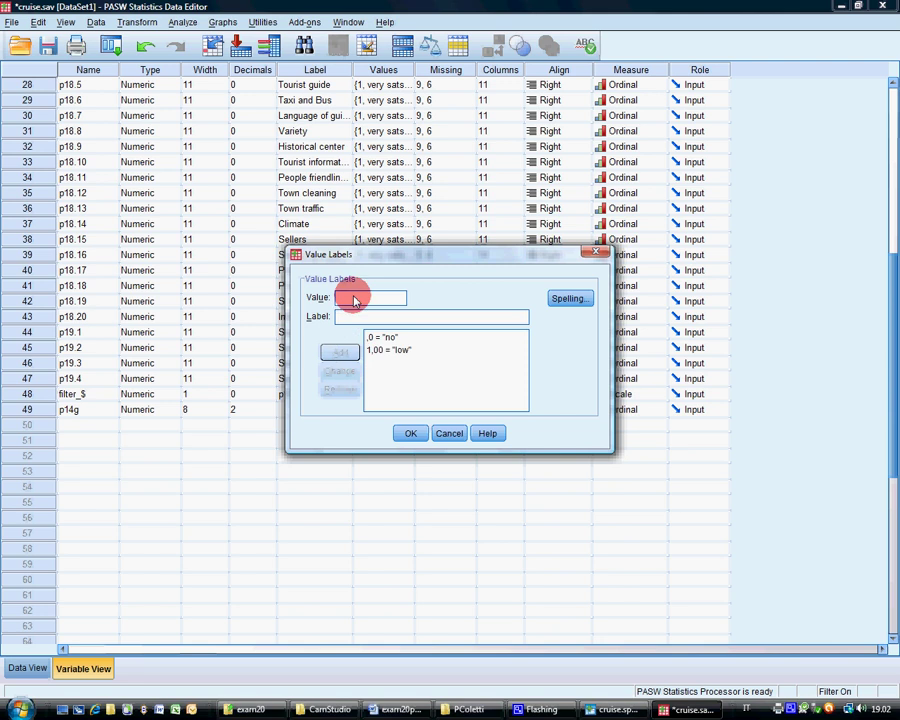
Add labels 2 = 'average' and 3 = 'high' and confirm the value labels.
text(2)
click(360, 318)
text(ave)
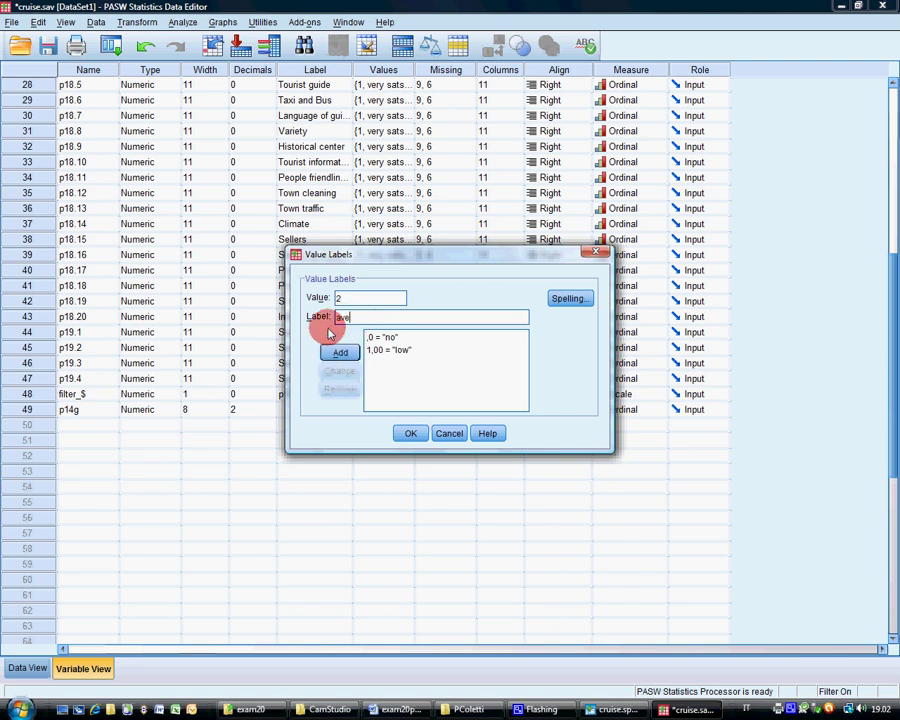
text(rage)
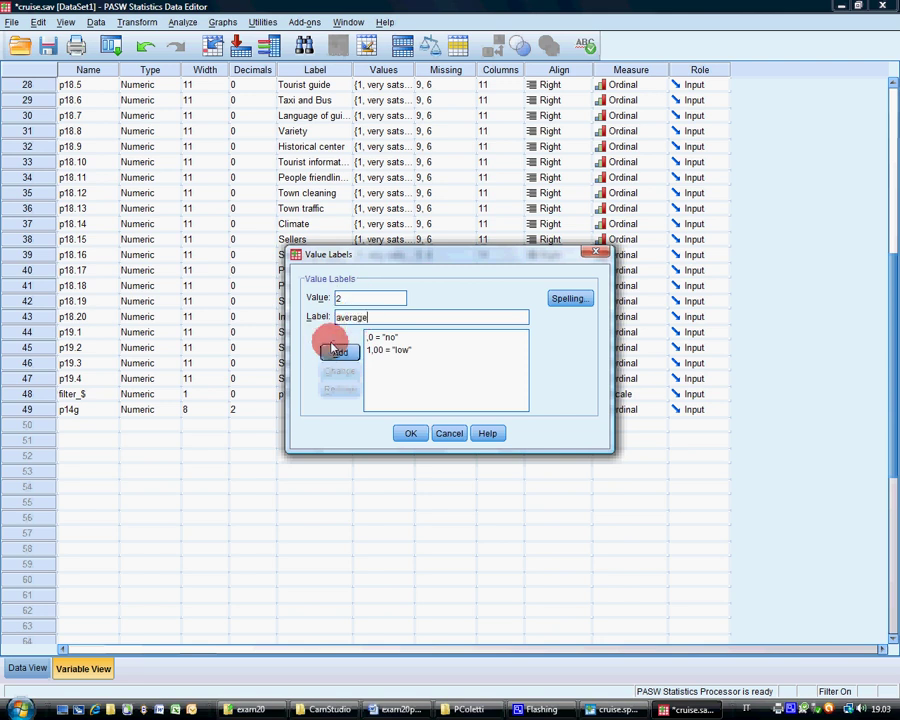
click(340, 352)
text(3)
click(338, 317)
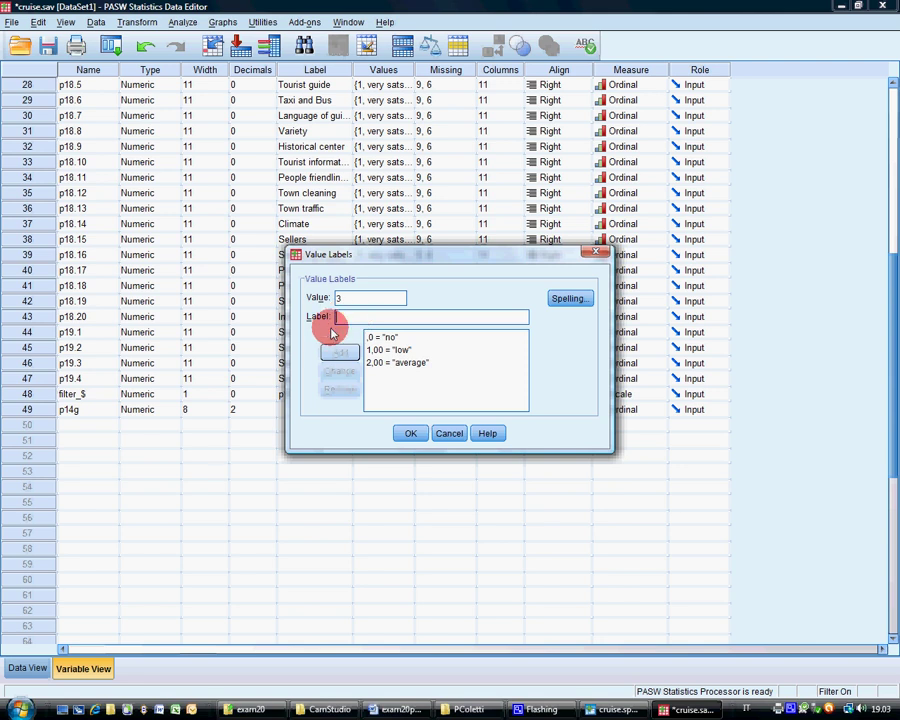
text(high)
click(338, 352)
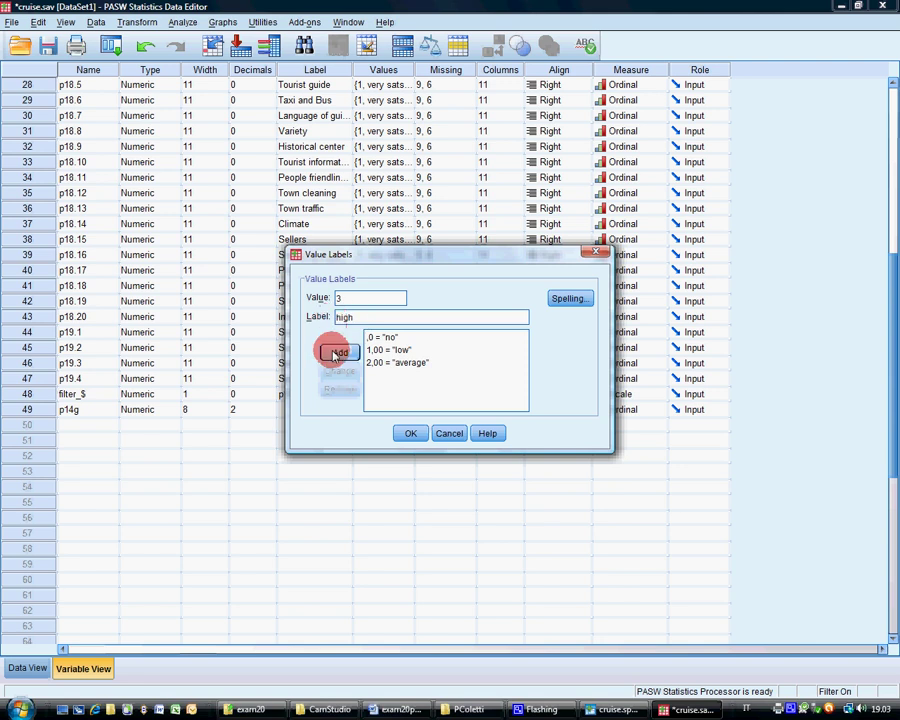
click(412, 433)
Set p14g to 0 decimals and width 1, then save cruise.sav.
click(266, 409)
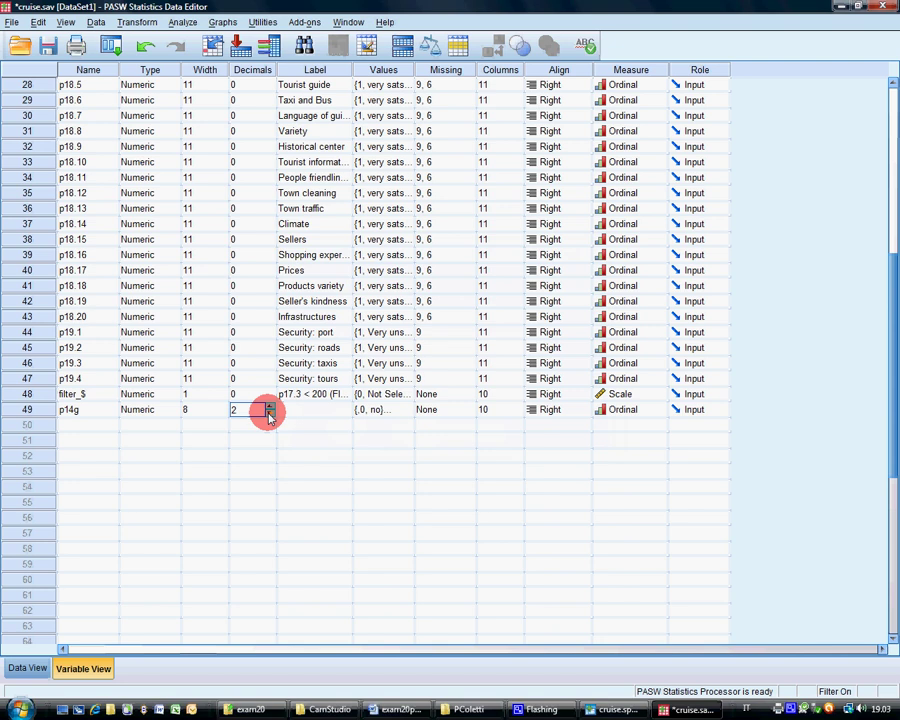
click(269, 413)
click(269, 413)
click(224, 416)
text(4)
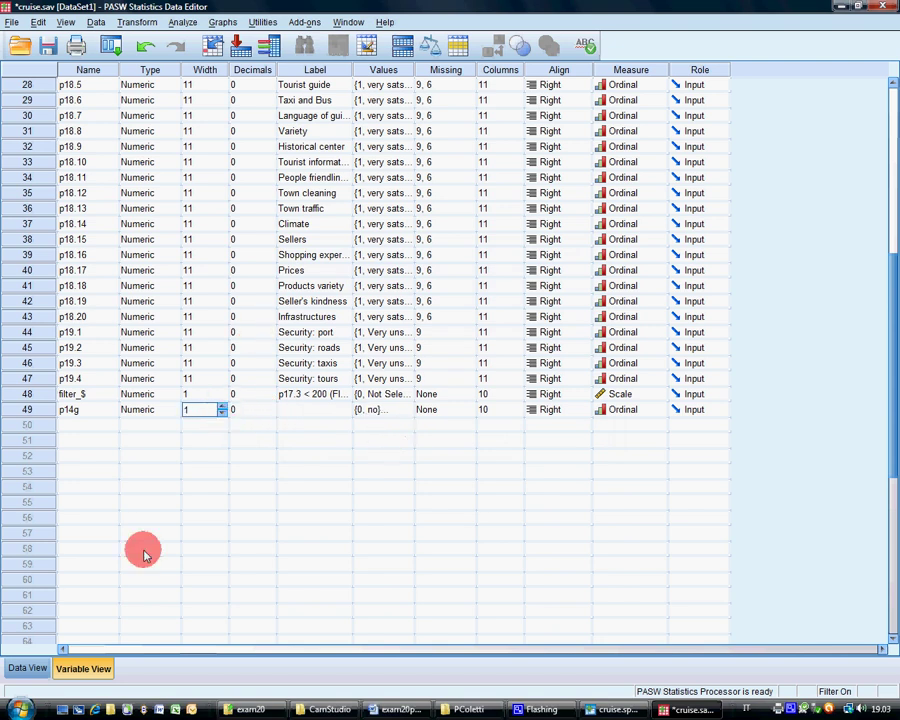
click(48, 45)
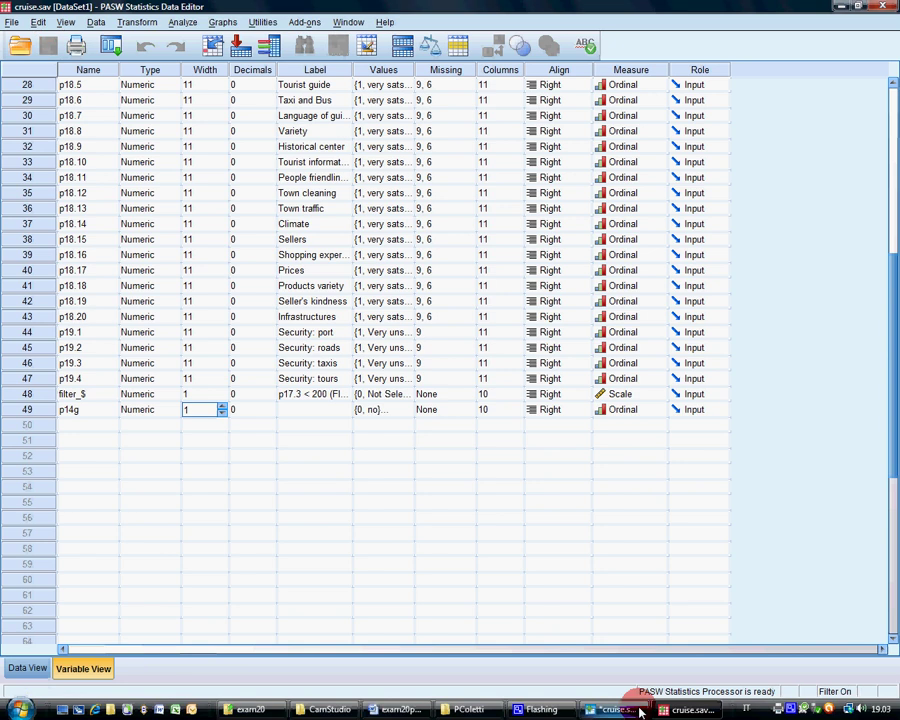
mouse_move(620, 711)
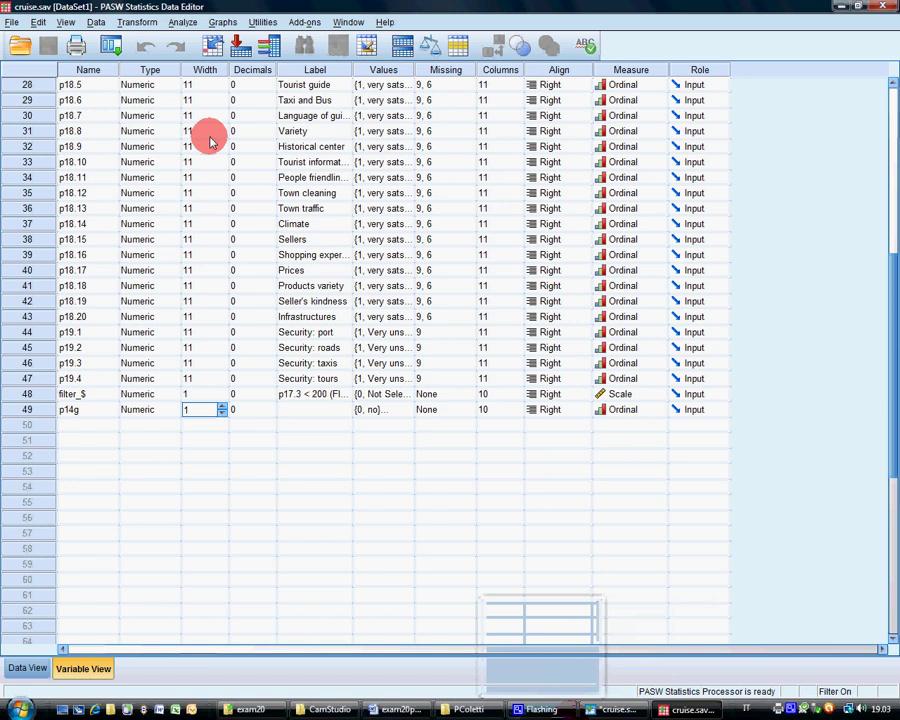
click(183, 22)
Run a binary logistic regression with Visited:castle as dependent and p5, p6, p14 as covariates.
mouse_move(233, 172)
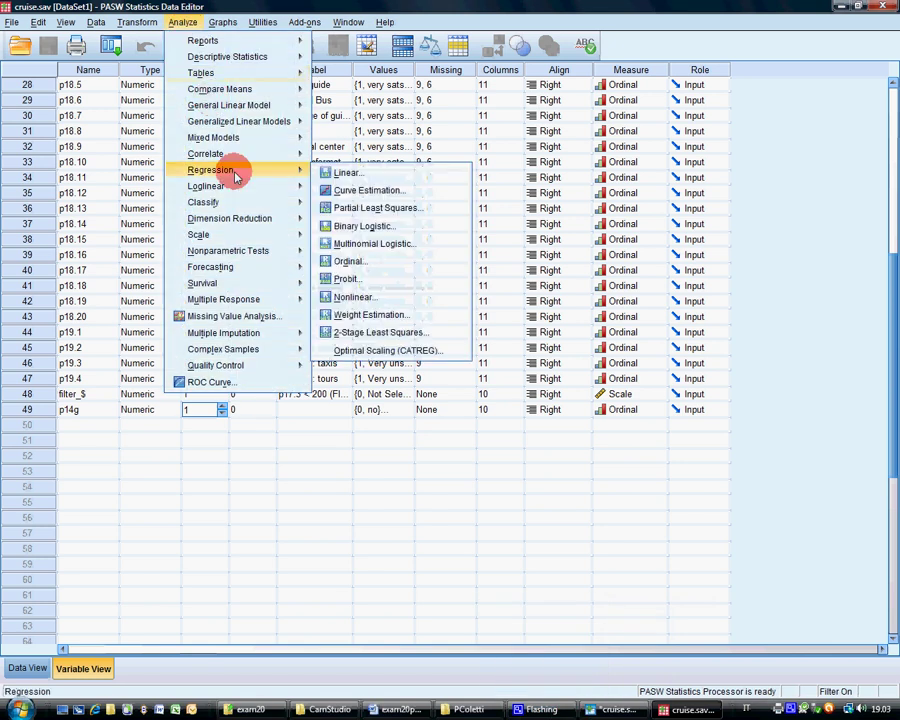
click(358, 228)
scroll(372, 308, down, 2)
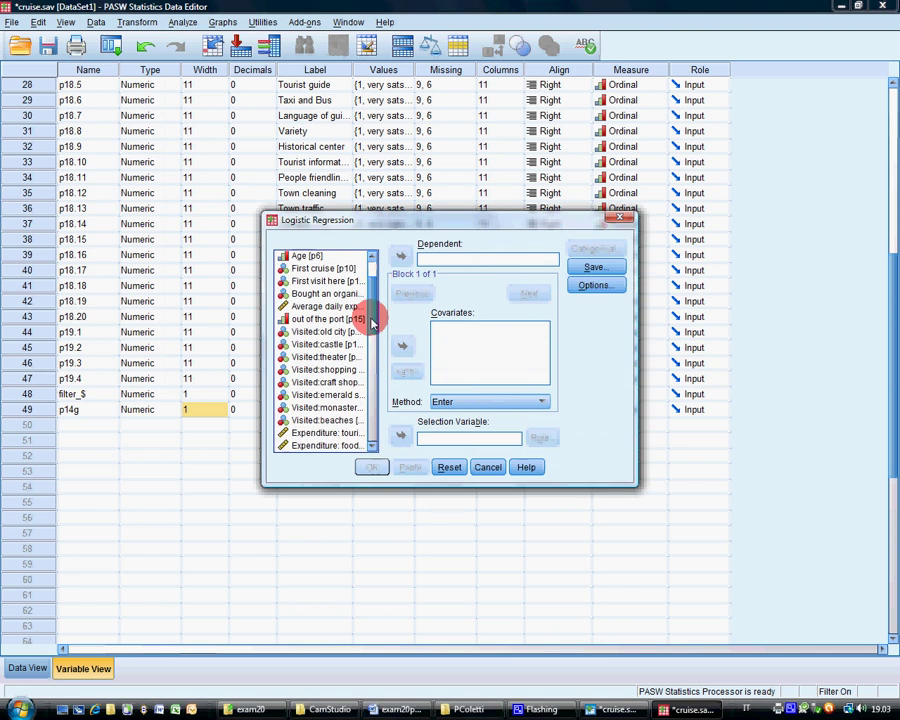
click(340, 345)
click(400, 257)
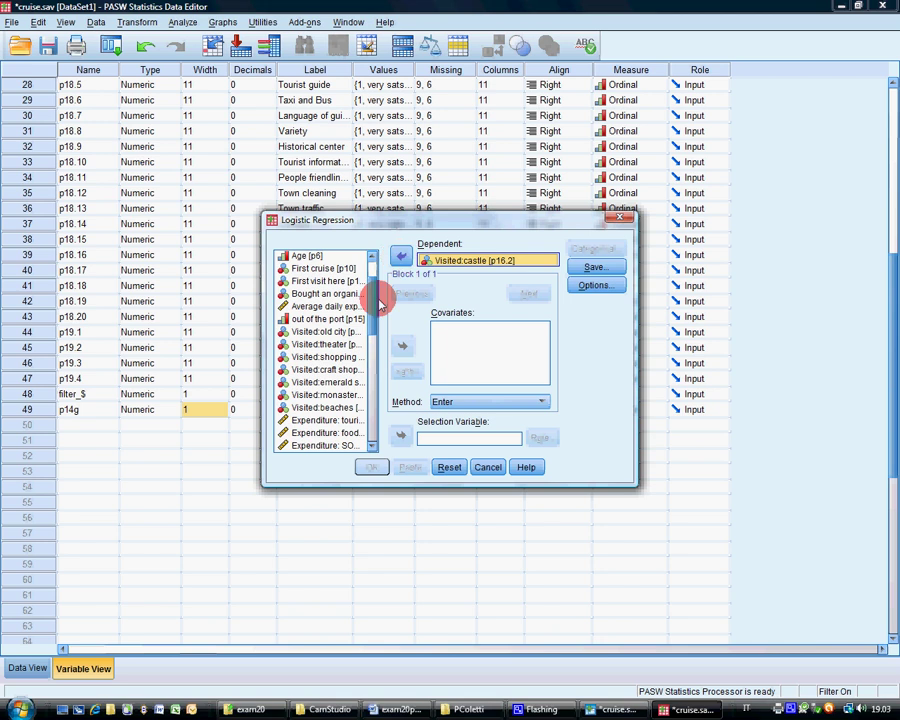
scroll(340, 280, up, 2)
click(330, 295)
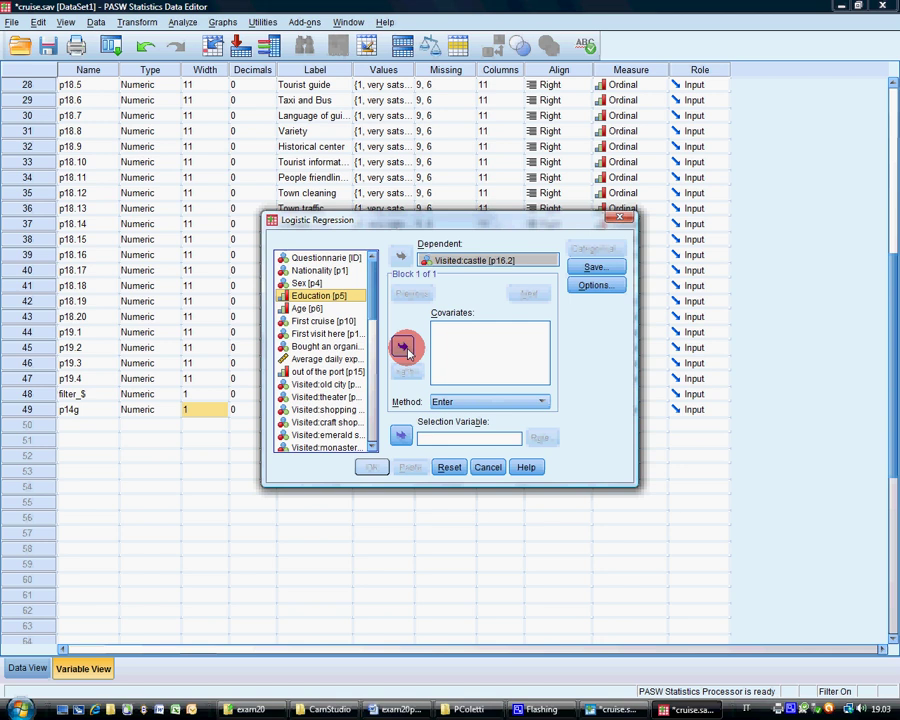
click(403, 346)
click(307, 308)
click(400, 345)
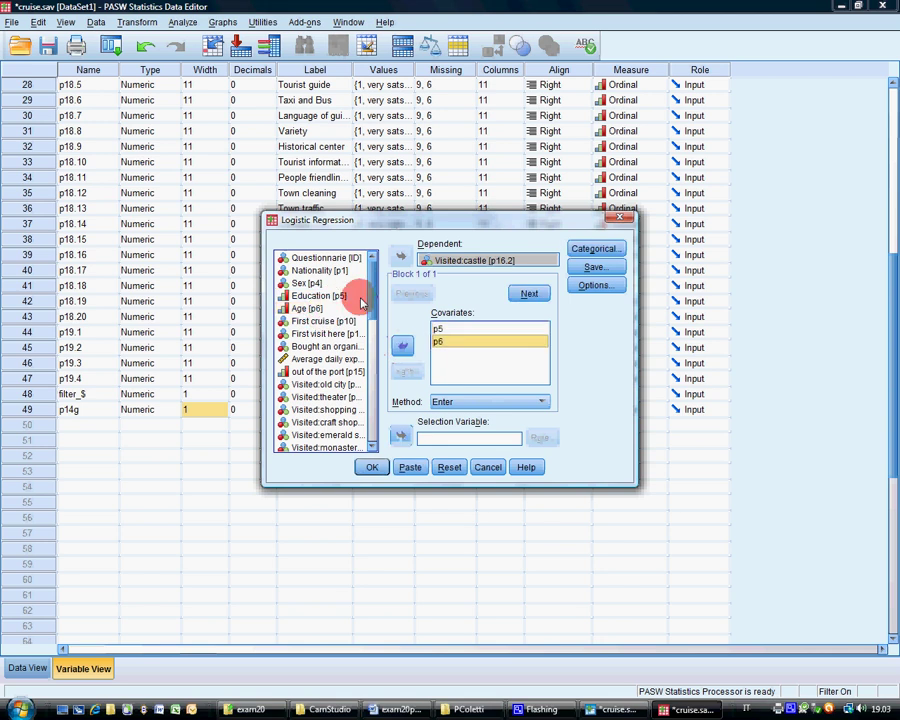
drag(373, 305, 489, 355)
click(371, 467)
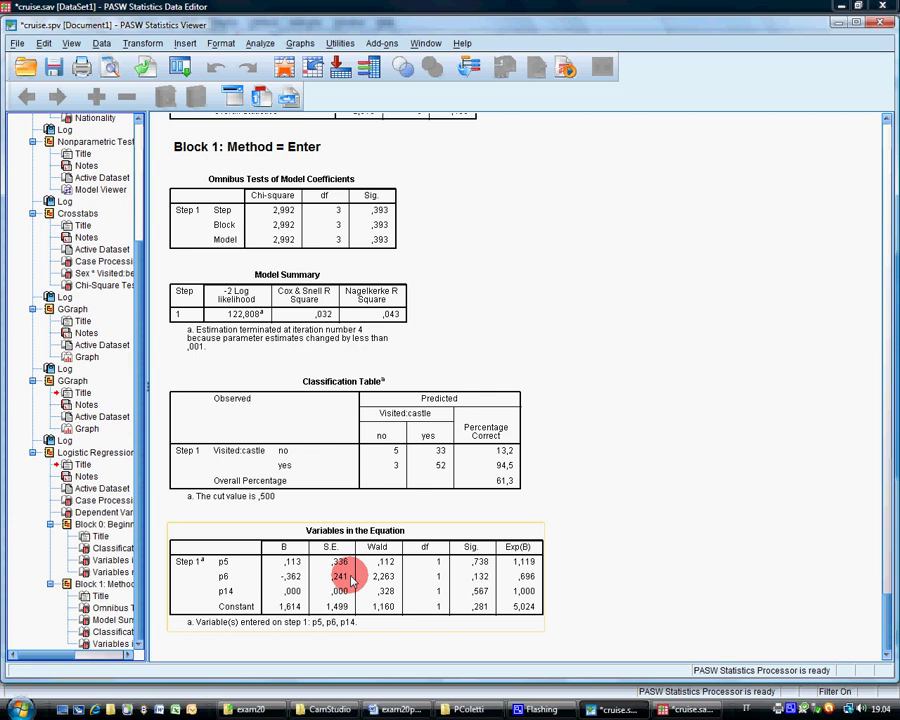
Name the target variable index and write the terms (p18.1-1) through (p18.4-1).
click(385, 132)
click(142, 43)
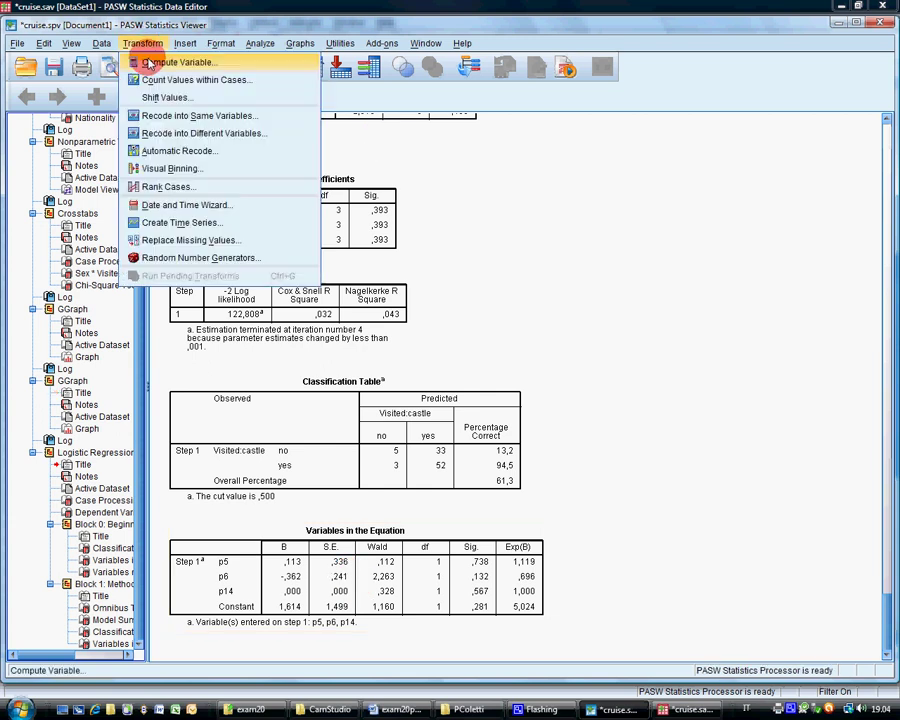
click(150, 62)
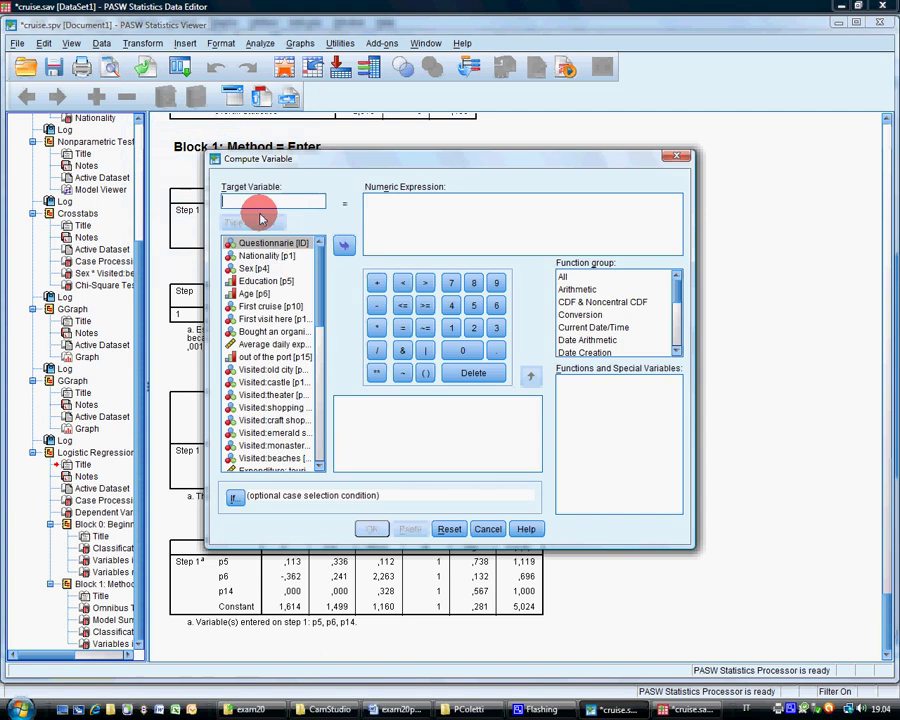
text(index)
click(408, 207)
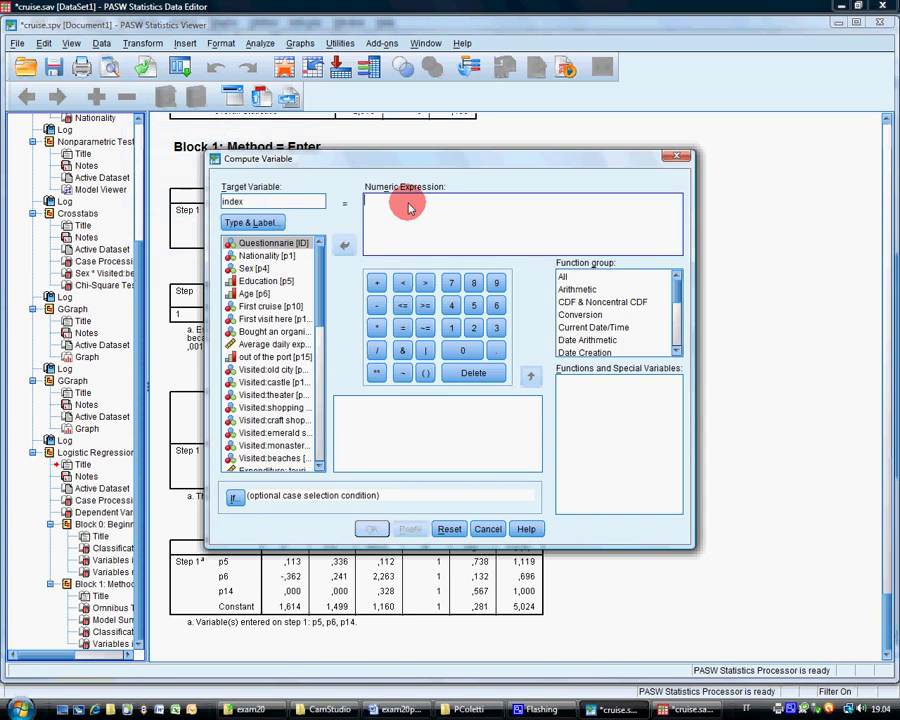
text(()
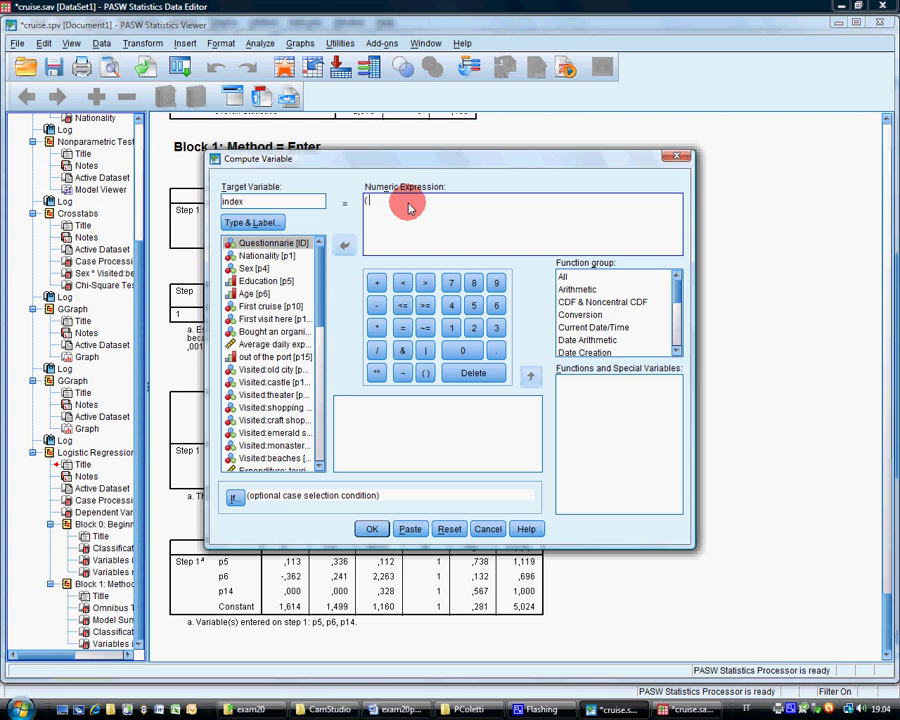
text( (p1)
text(8=1)
text(-1)+)
click(568, 282)
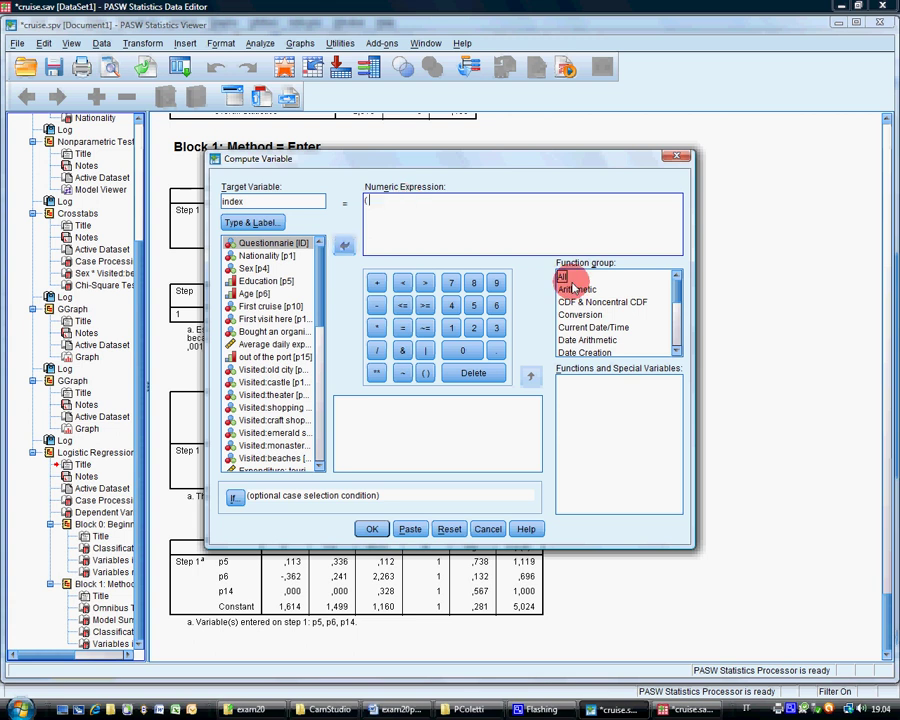
text((p18.1-1)+)
key(ctrl+v)
key(ctrl+v)
click(443, 200)
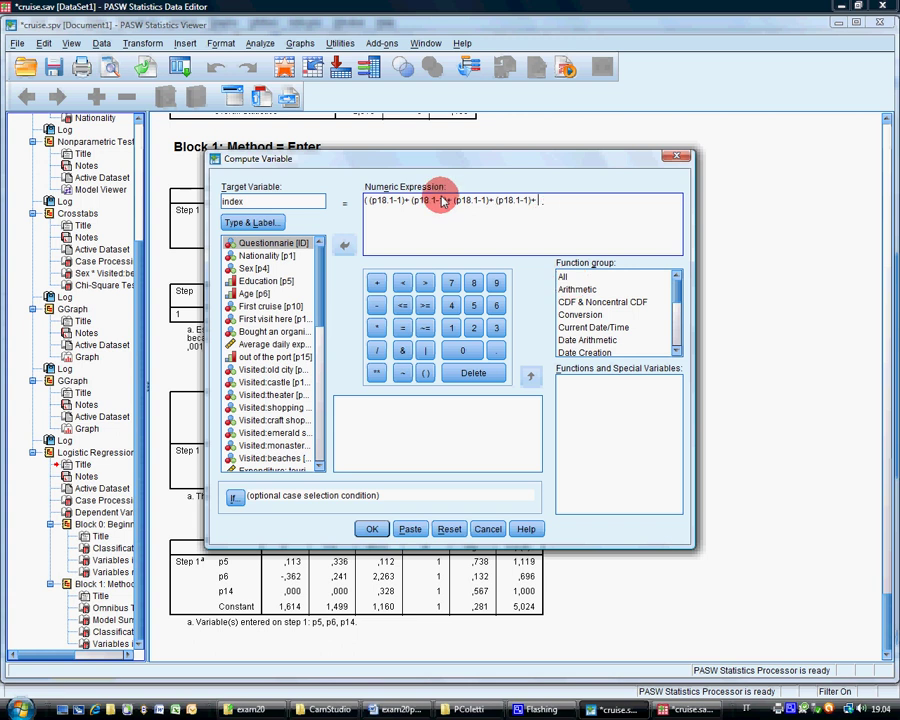
drag(431, 200, 479, 201)
text(2)
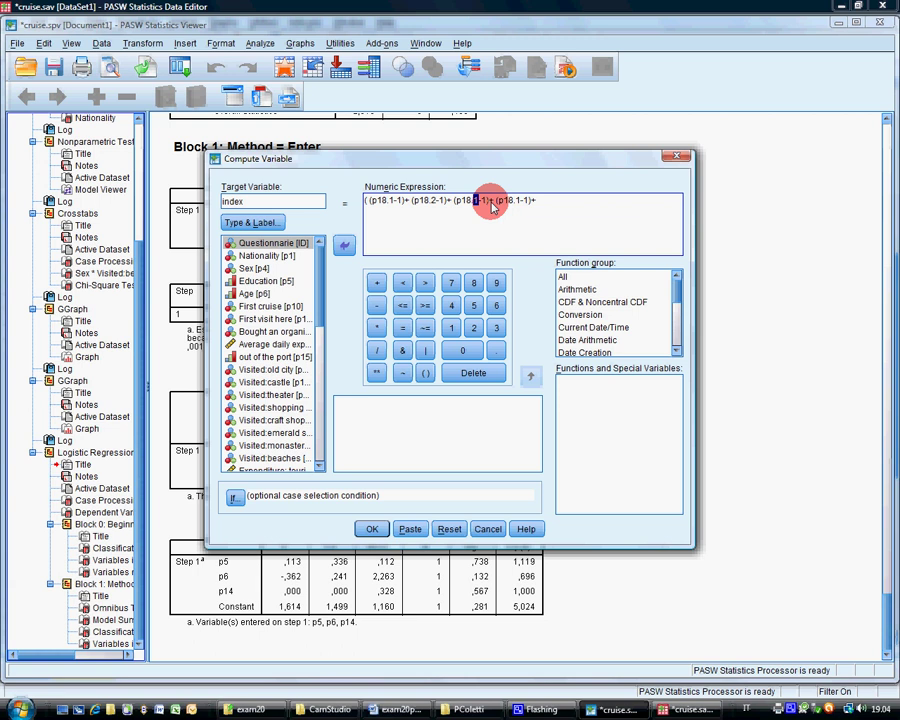
text(3)
text(4)
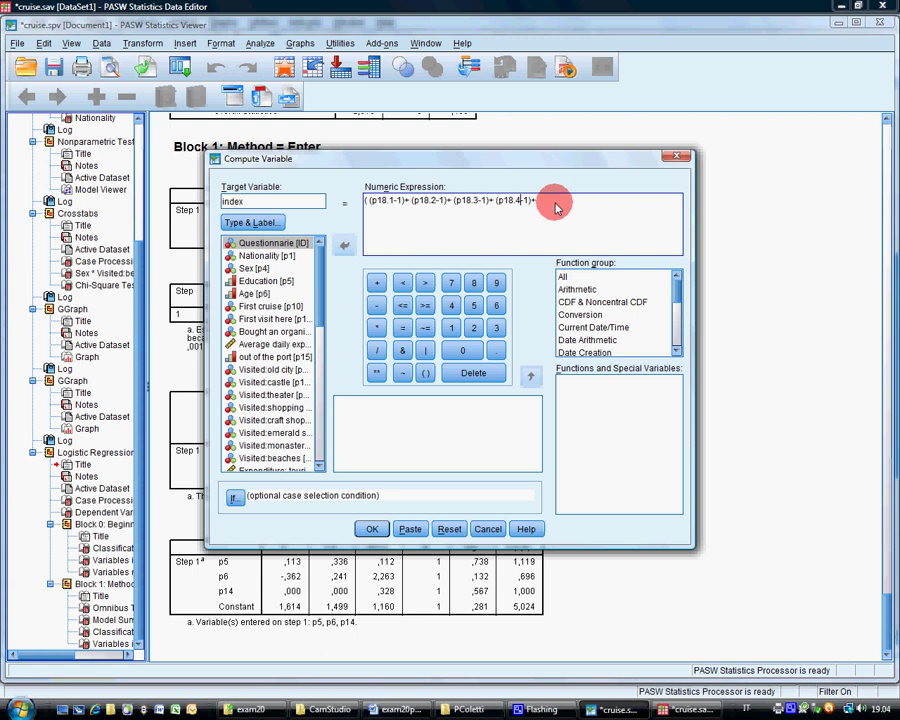
Duplicate the four terms and change the copies to p19.1 through p19.4.
drag(556, 198, 372, 207)
key(ctrl+c)
click(372, 205)
key(ctrl+v)
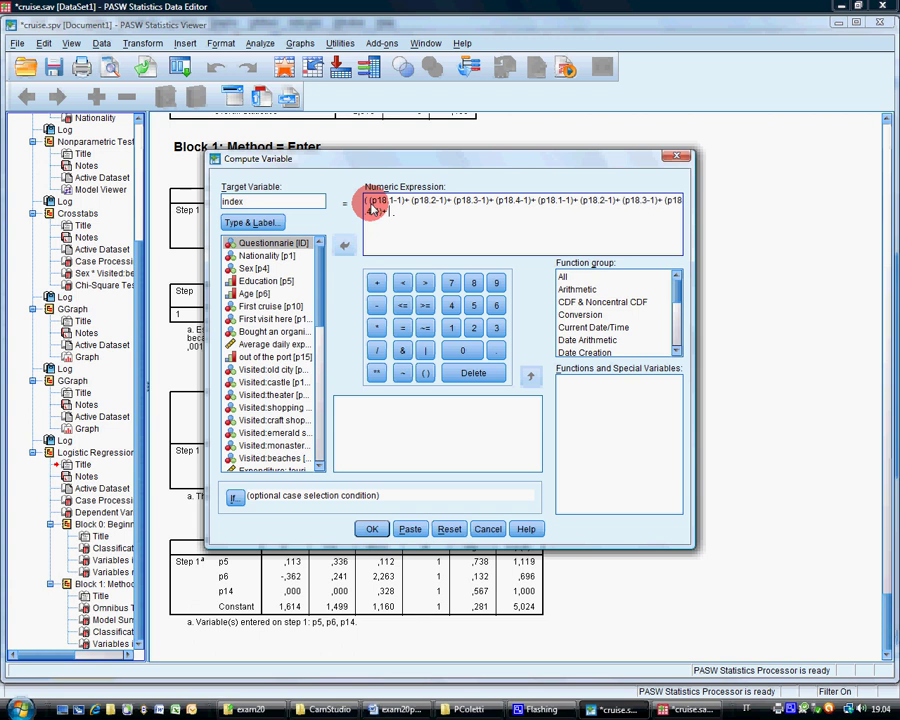
click(555, 201)
key(BackSpace)
key(BackSpace)
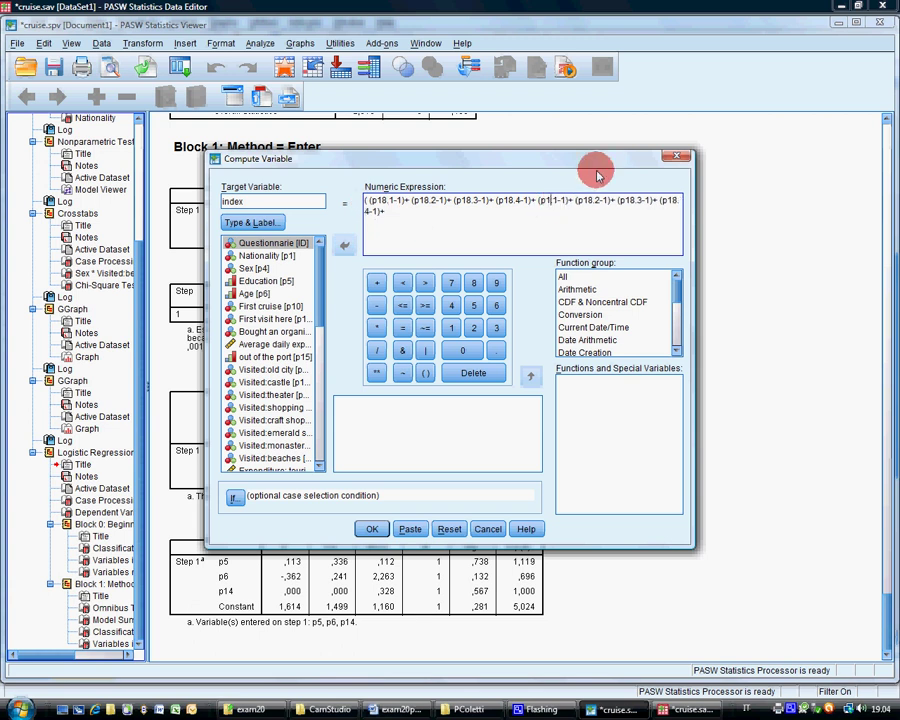
text(9.)
key(Right)
key(Right)
key(Right)
key(Right)
key(Right)
key(Right)
key(Right)
key(Right)
key(Right)
key(Right)
key(Right)
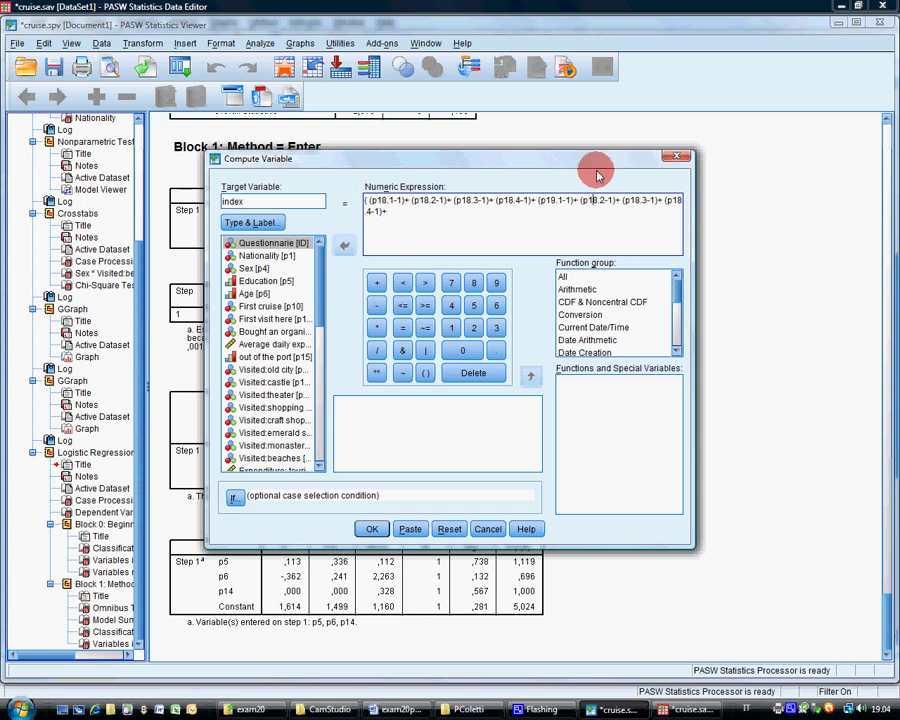
key(BackSpace)
key(BackSpace)
text(9.)
key(Right)
key(Right)
key(Right)
key(Right)
key(Right)
key(Right)
key(Right)
key(Right)
key(Right)
key(Right)
key(BackSpace)
key(BackSpace)
text(9.)
key(Right)
key(Right)
key(Right)
key(Right)
key(Right)
key(Right)
key(Right)
key(Right)
key(Right)
key(Right)
key(Right)
key(BackSpace)
key(BackSpace)
text(9.)
Divide the summed terms by (4+4+4+4+3+3+3+3) and compute index.
key(BackSpace)
text() / ()
text(4 + 4+4+4+3+3+3+3))
click(376, 528)
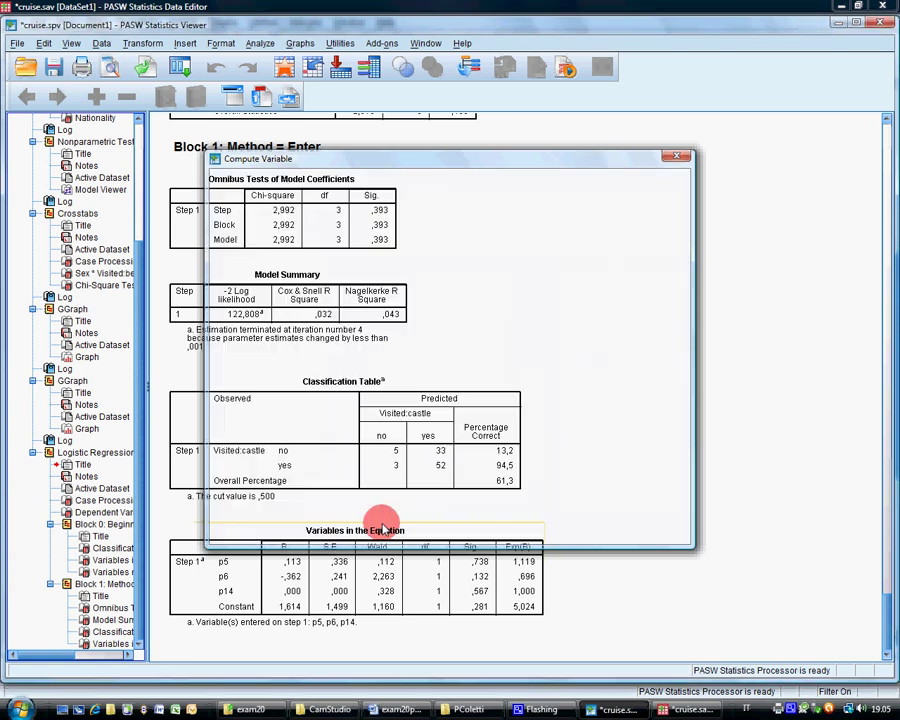
Inspect the new index column in Data View, then save cruise.sav and the output document.
click(690, 709)
click(24, 668)
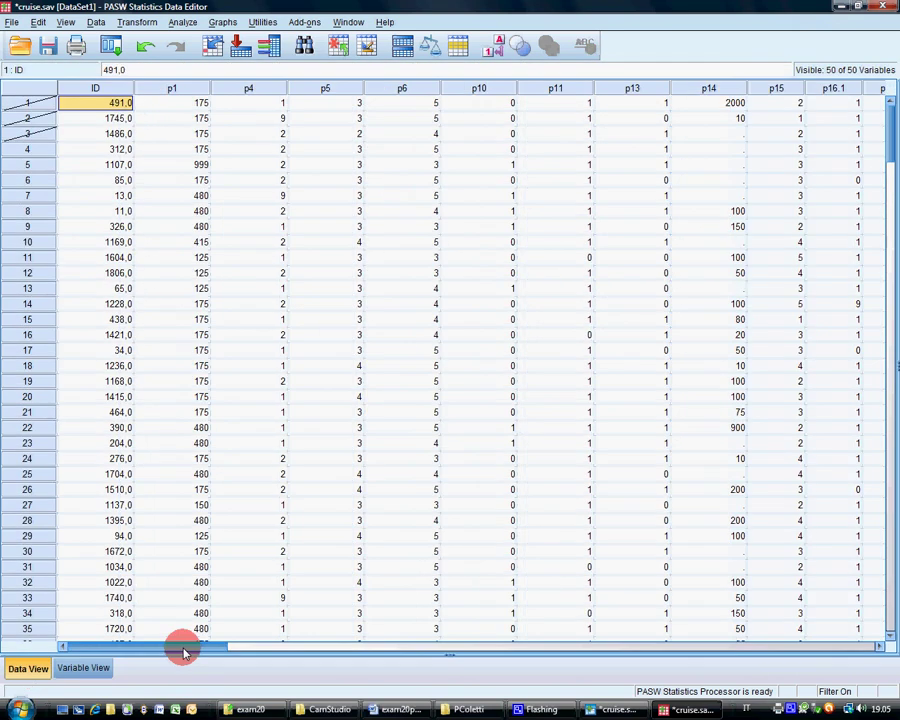
drag(184, 647, 866, 638)
scroll(633, 492, down, 17)
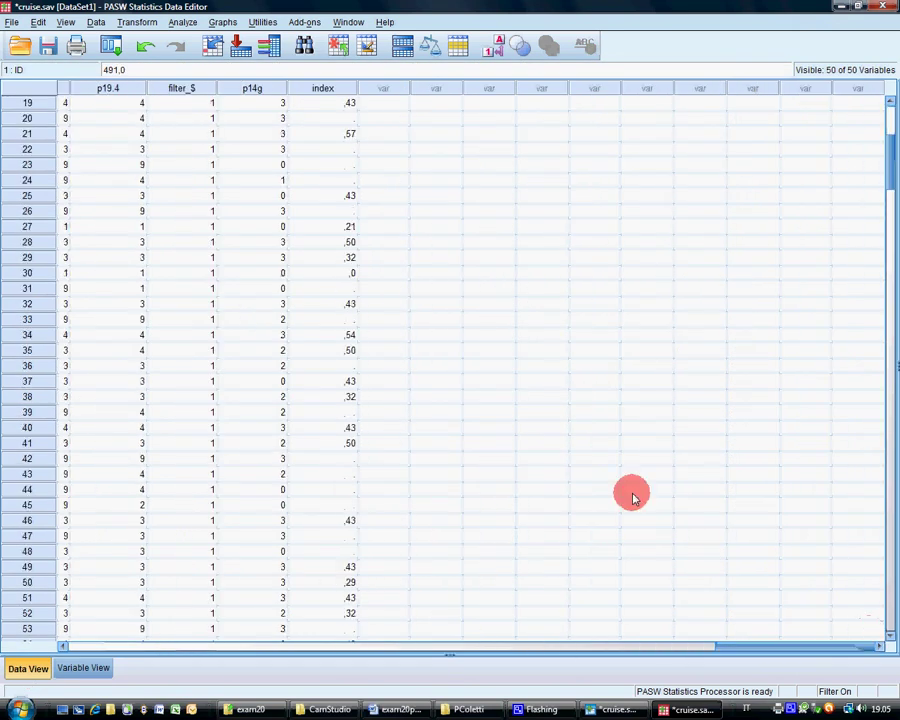
scroll(633, 495, down, 13)
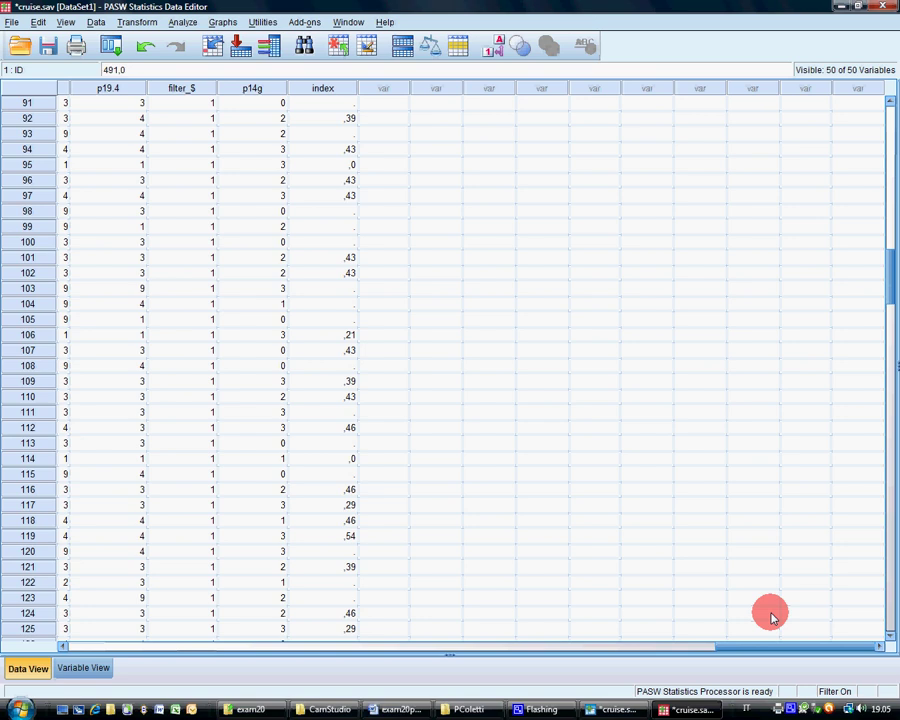
drag(773, 652, 60, 645)
click(48, 45)
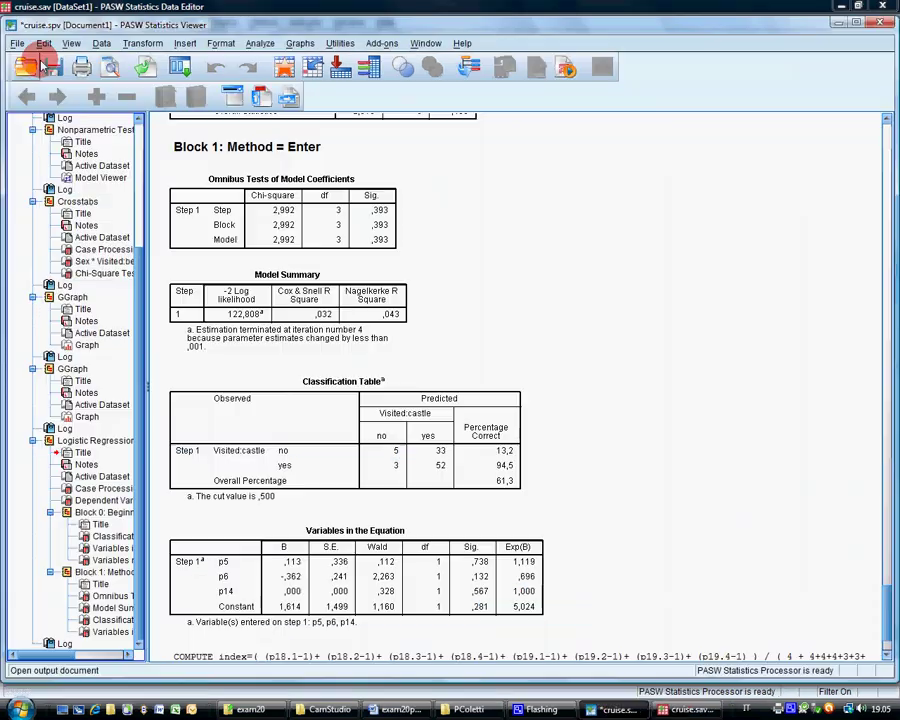
click(53, 65)
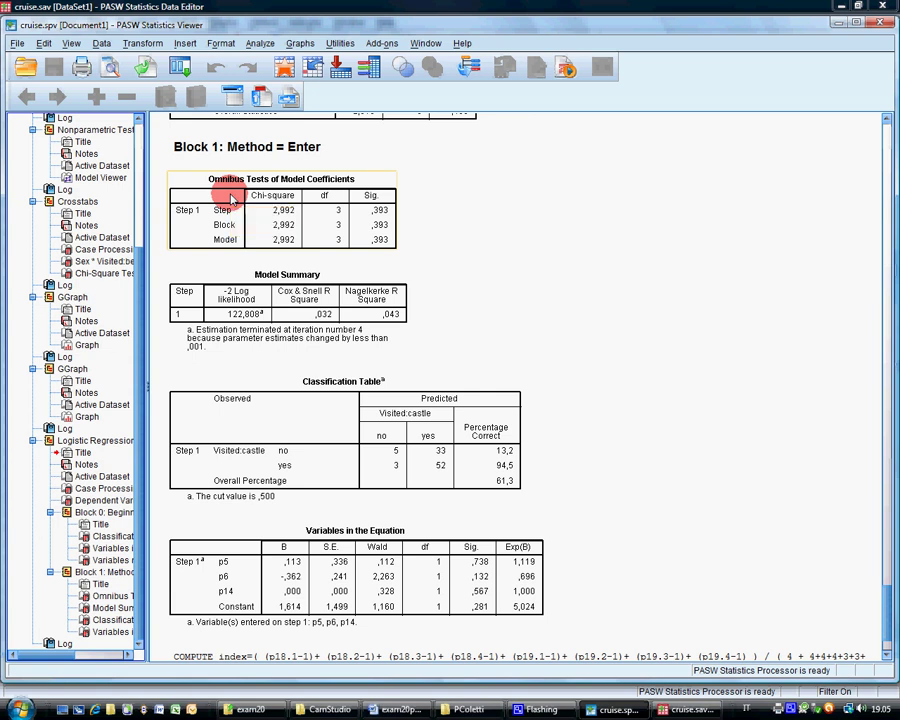
In Chart Builder, build a simple boxplot of Average daily expenditure (Y axis) by Education (X axis).
click(674, 711)
click(222, 22)
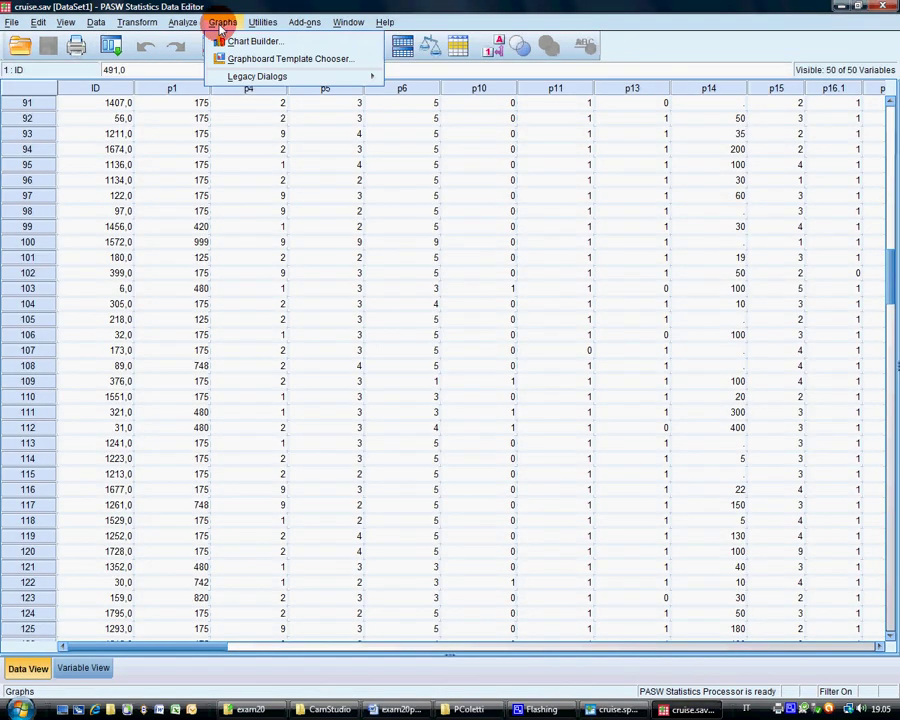
click(232, 44)
key(Return)
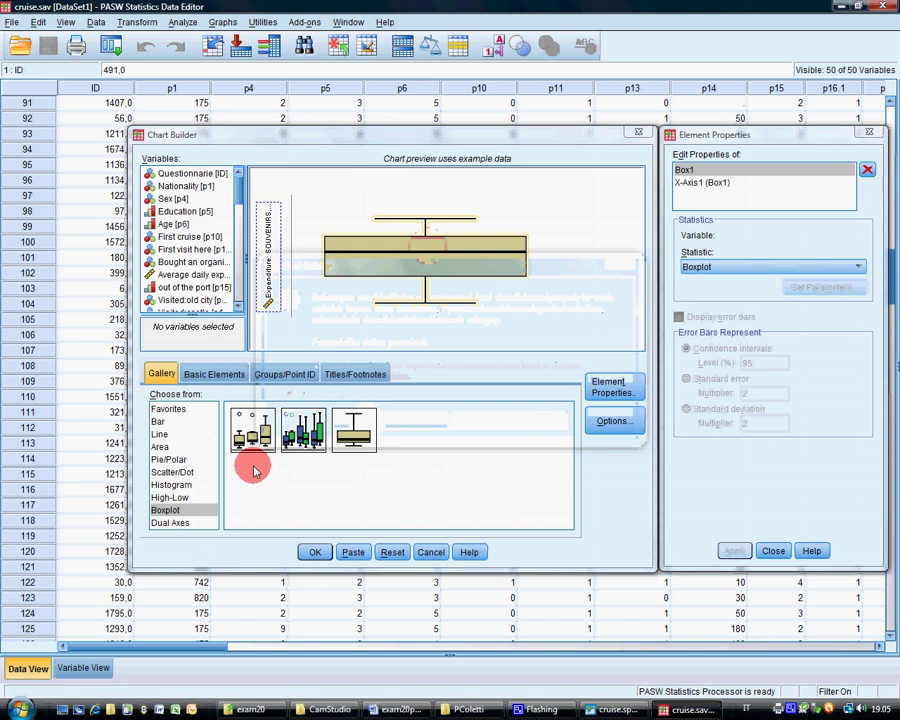
double_click(255, 432)
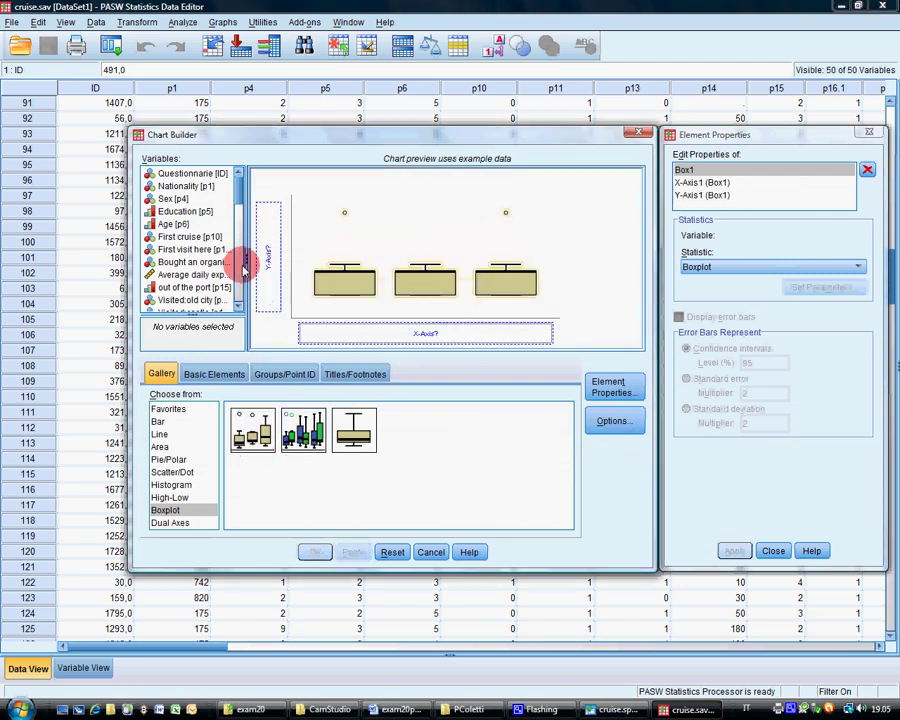
scroll(221, 230, down, 1)
drag(215, 243, 266, 250)
scroll(222, 230, up, 2)
drag(218, 212, 340, 334)
click(318, 550)
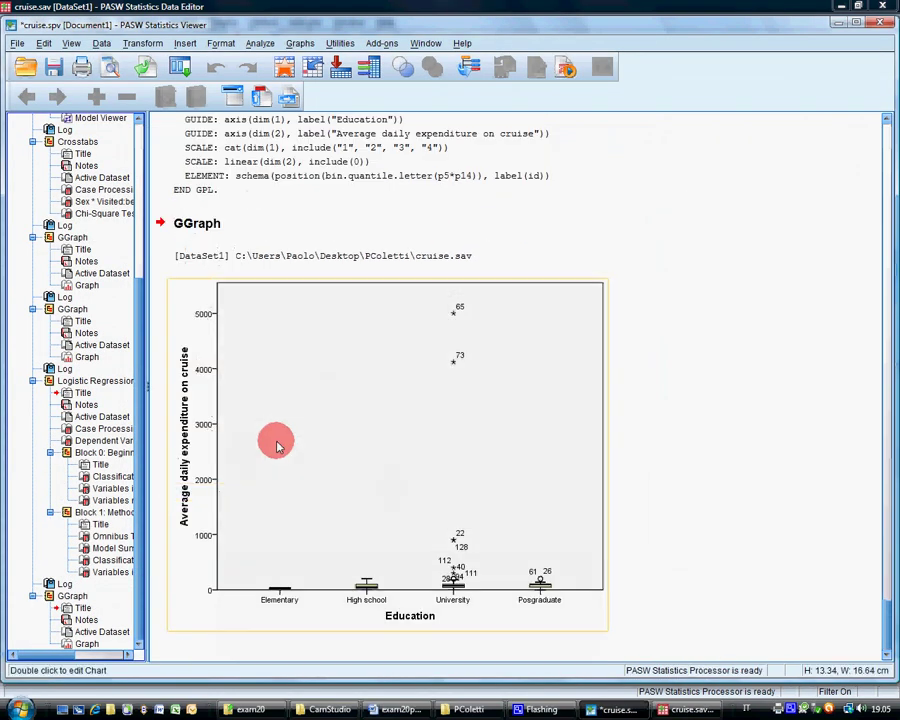
In the Chart Editor, change the expenditure axis maximum from 5000 to 250.
double_click(277, 445)
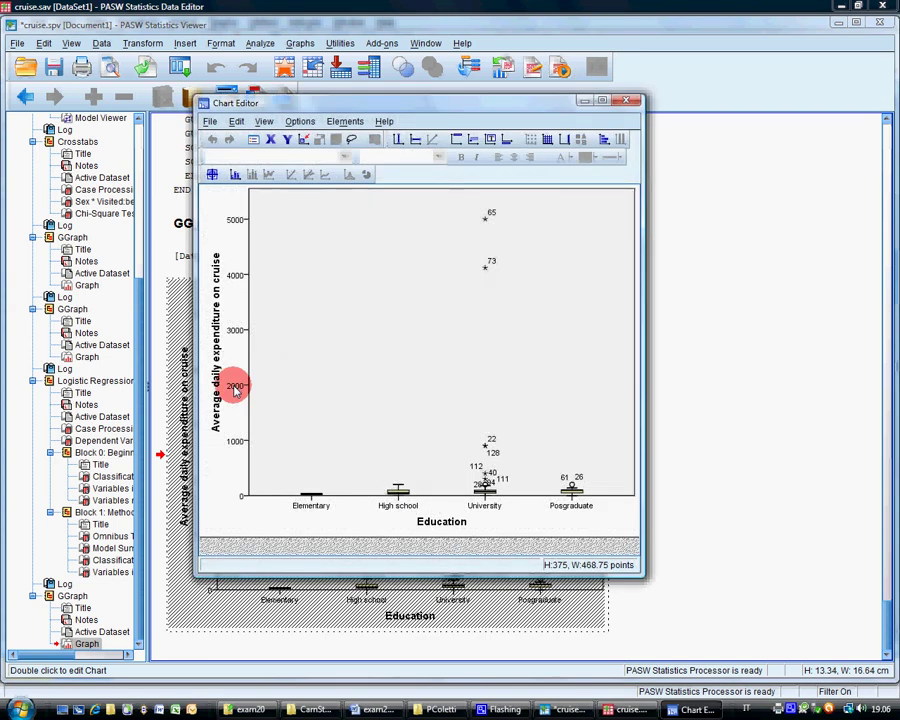
double_click(236, 389)
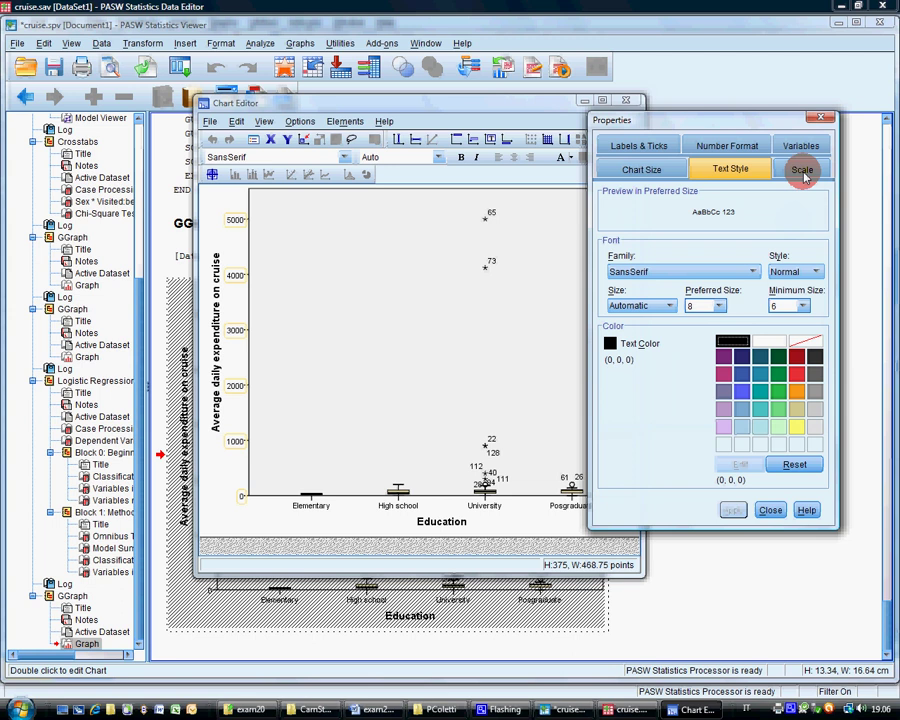
click(803, 170)
double_click(733, 242)
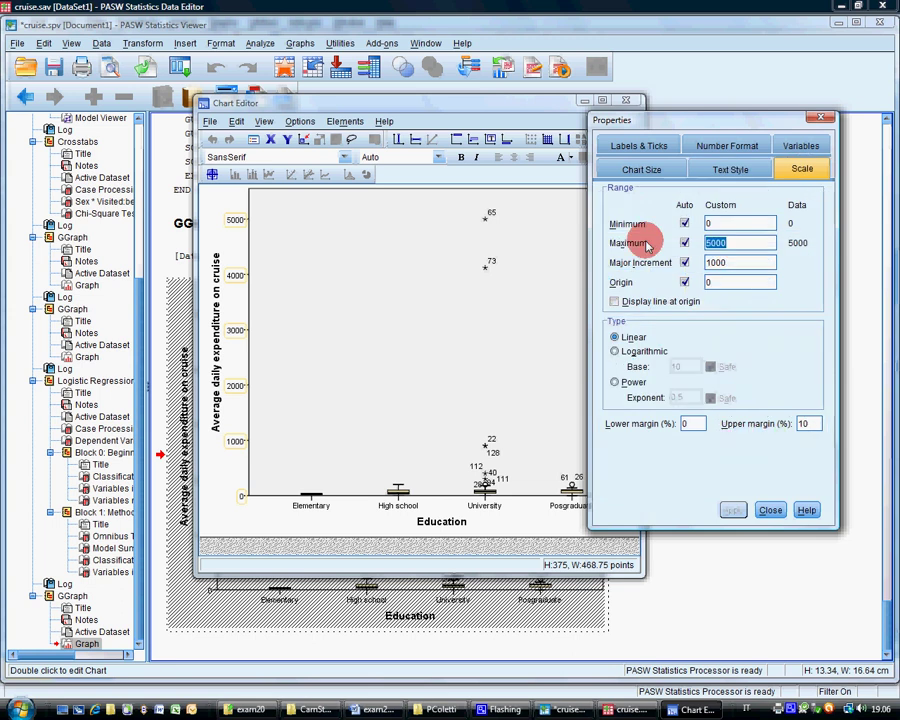
text(250)
click(731, 509)
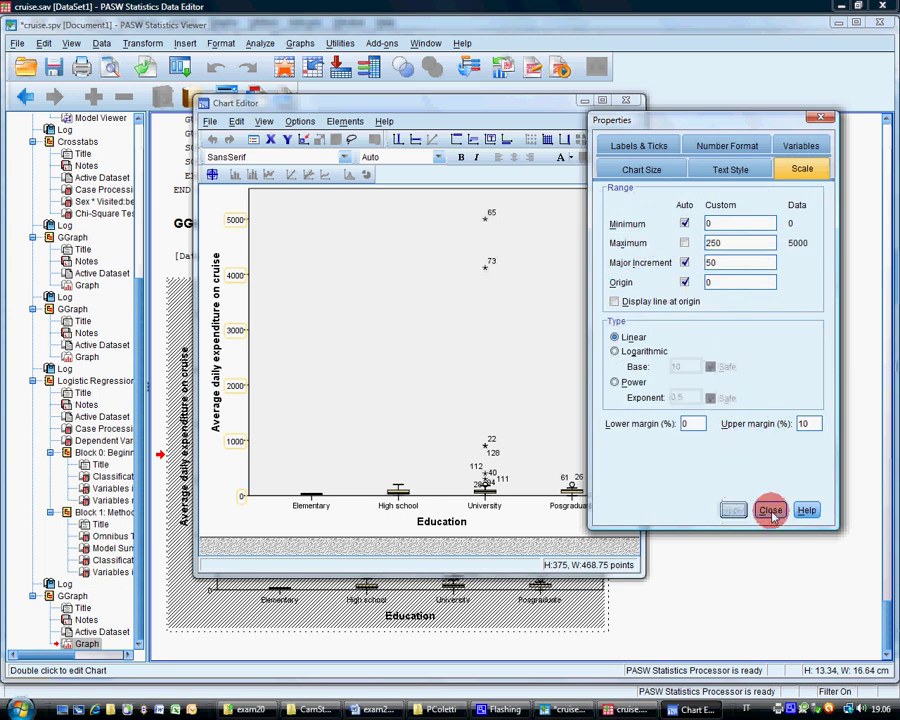
click(770, 511)
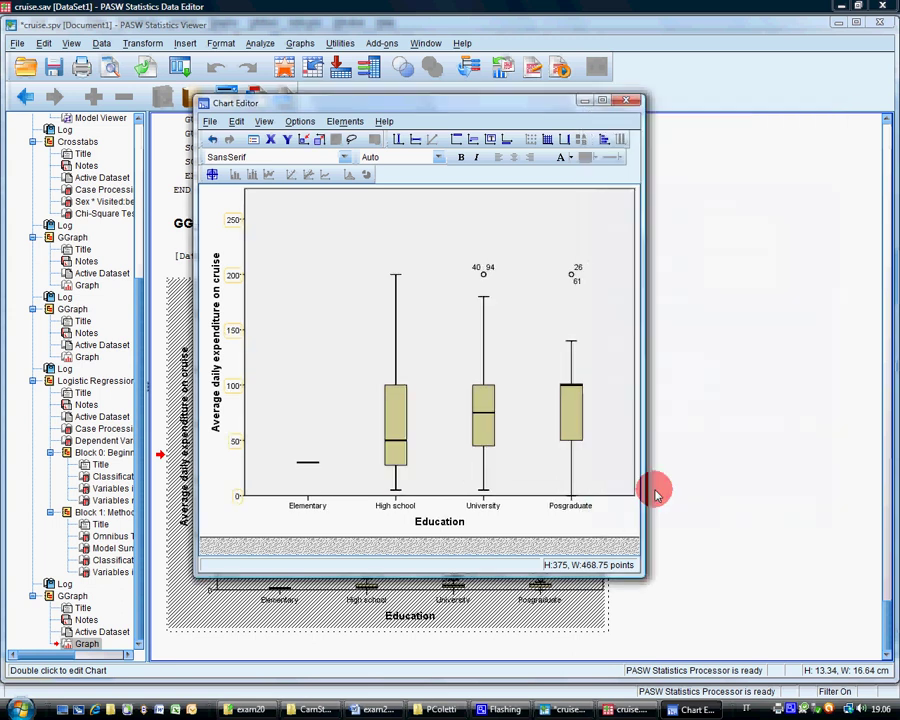
Exclude the Elementary category from the Education axis and close the Chart Editor.
double_click(318, 513)
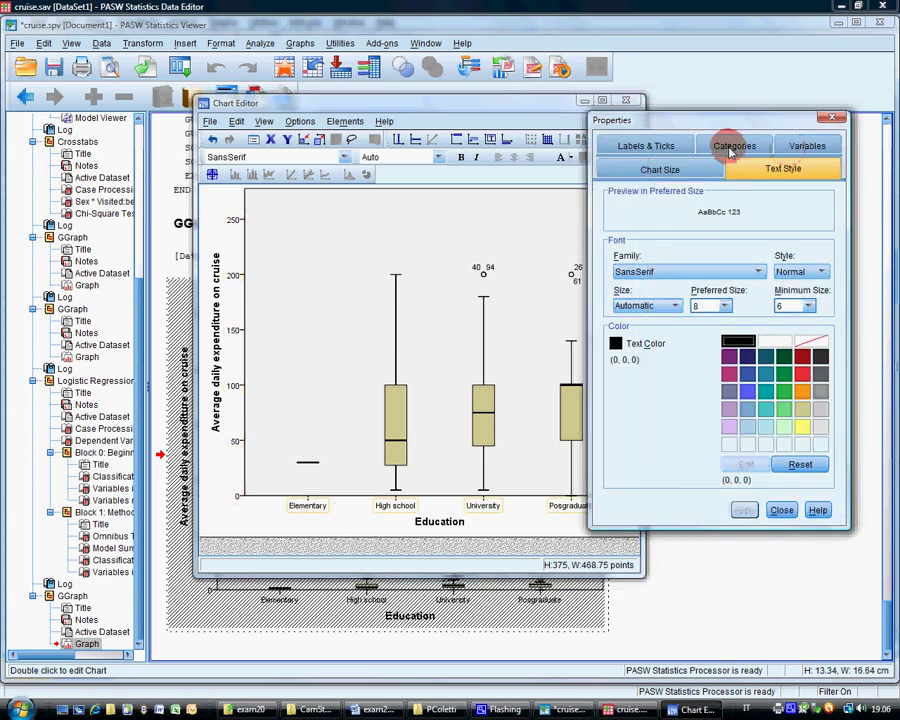
click(732, 146)
click(650, 285)
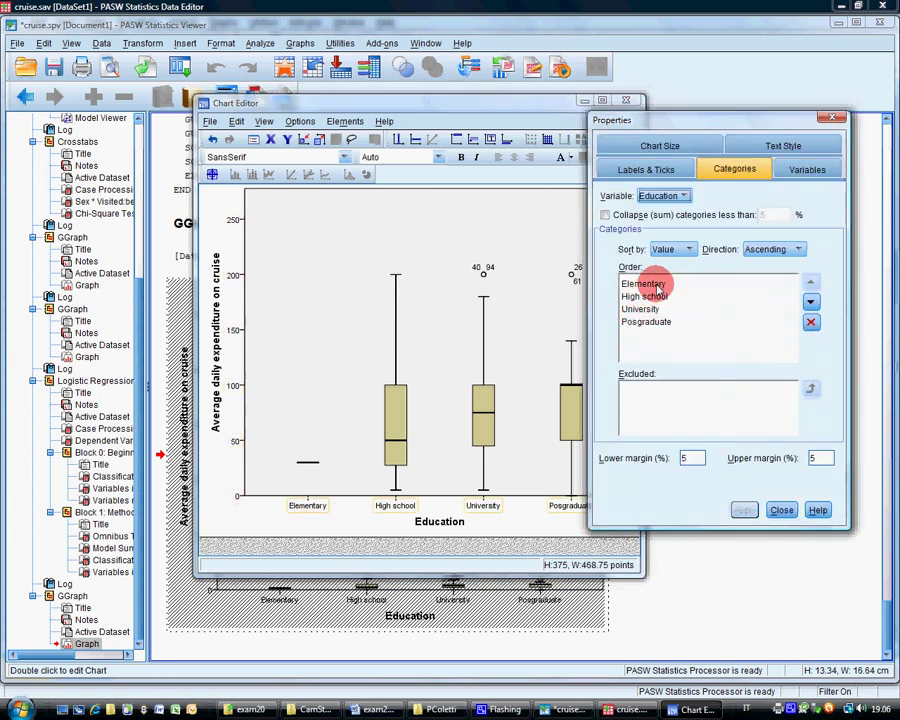
click(811, 322)
click(744, 510)
click(782, 511)
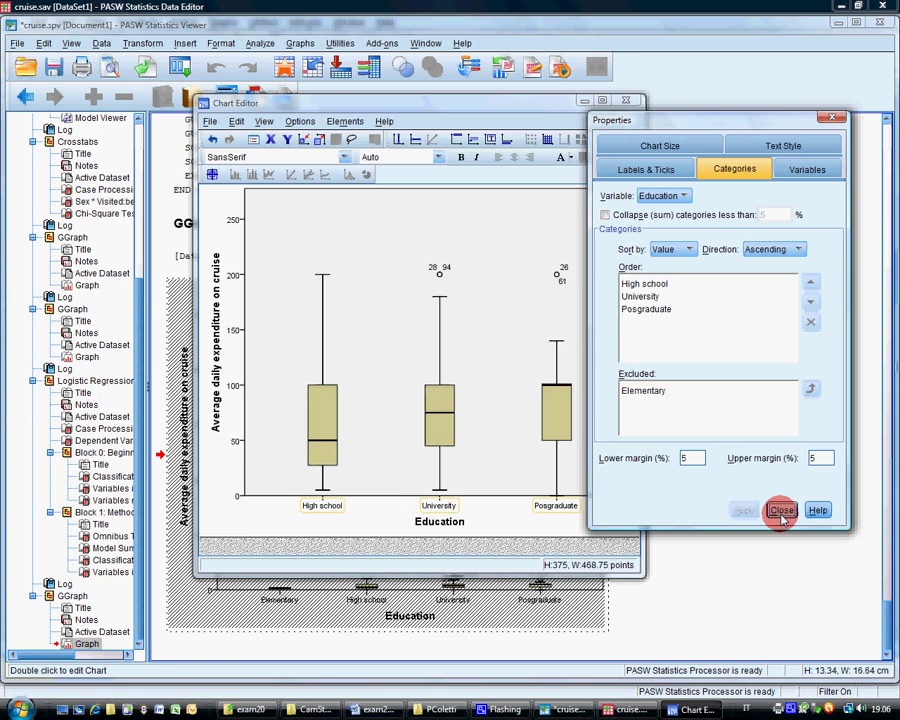
click(210, 121)
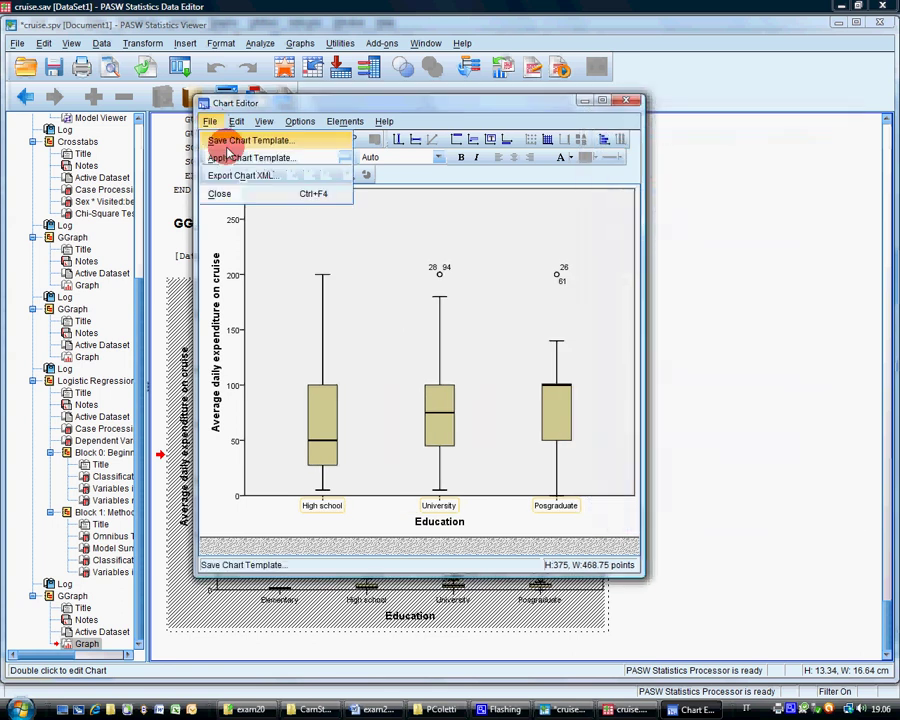
click(222, 194)
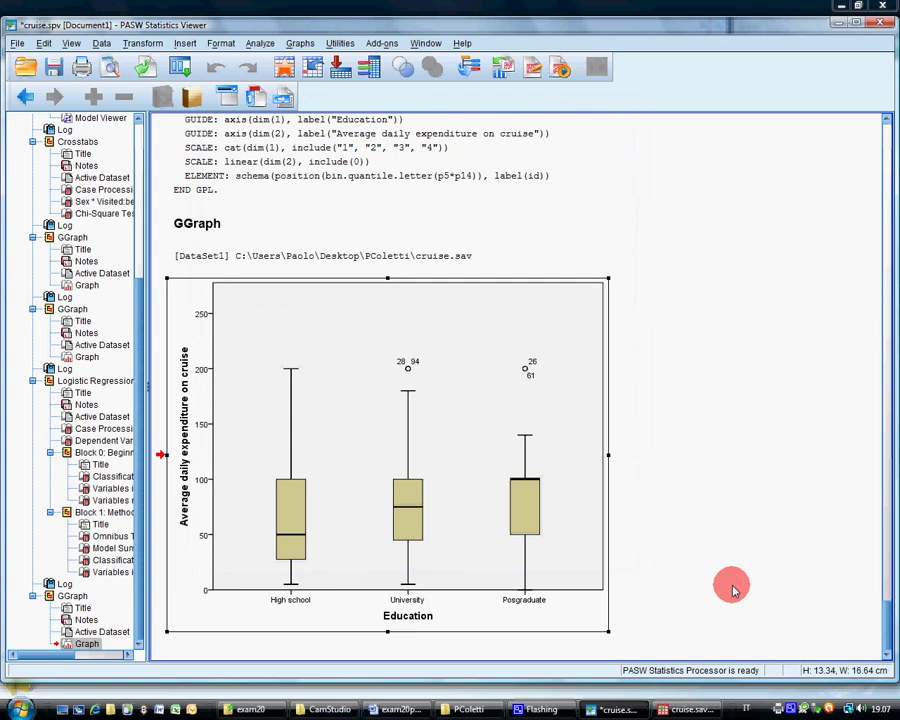
Export the selected boxplot as a Word document named cruise.doc in Desktop\PColetti.
click(398, 335)
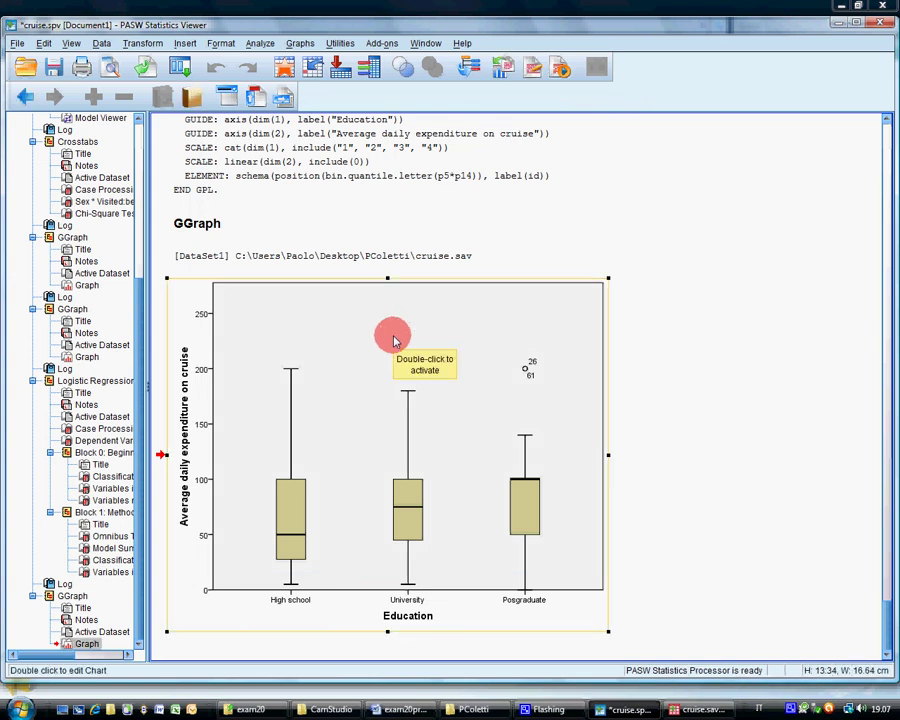
right_click(256, 332)
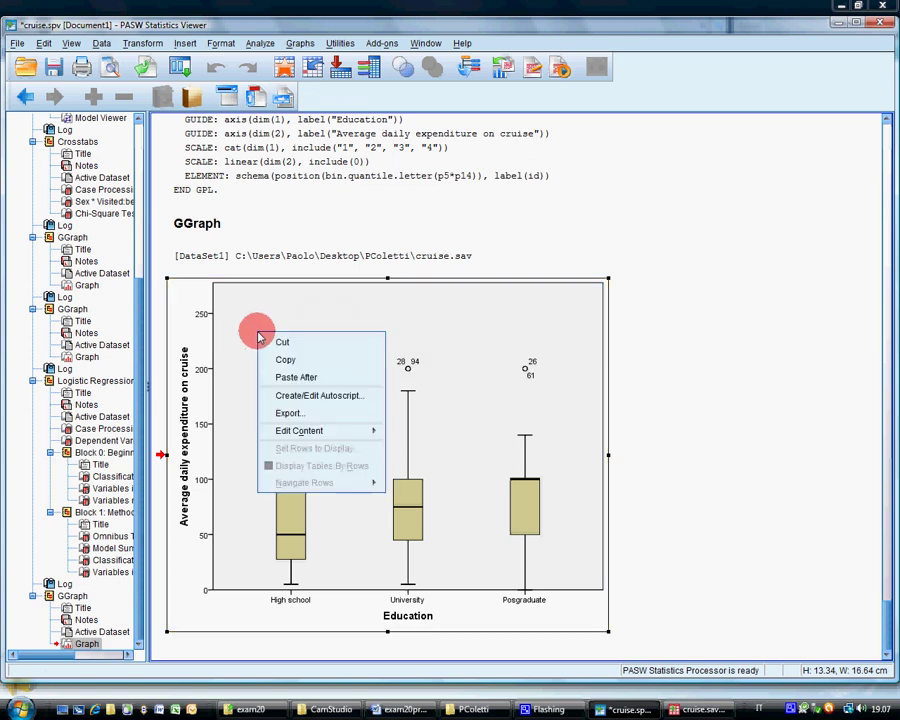
click(290, 413)
key(alt+b)
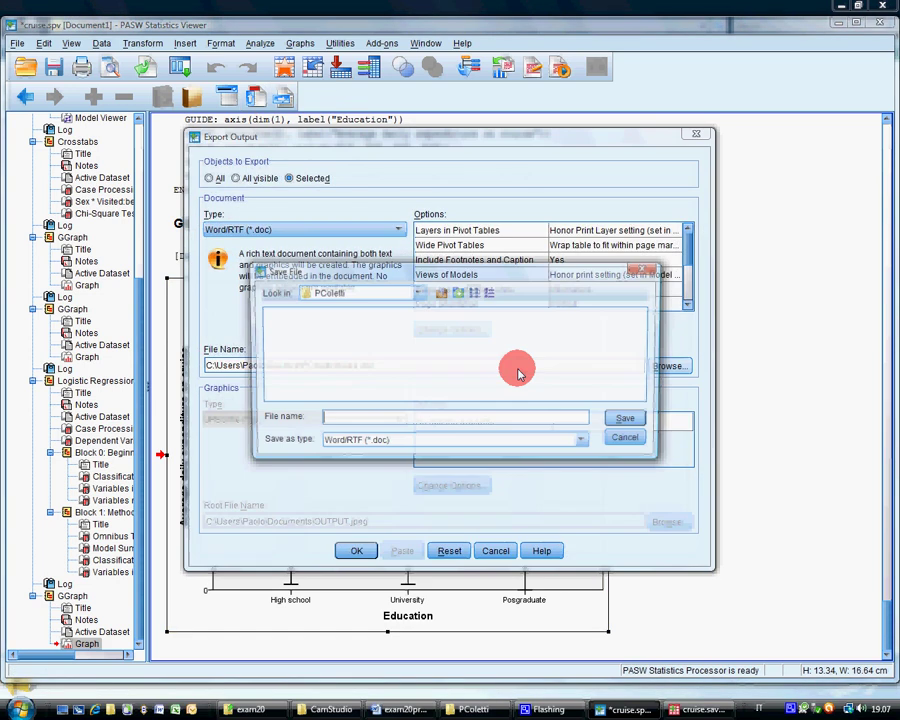
double_click(442, 292)
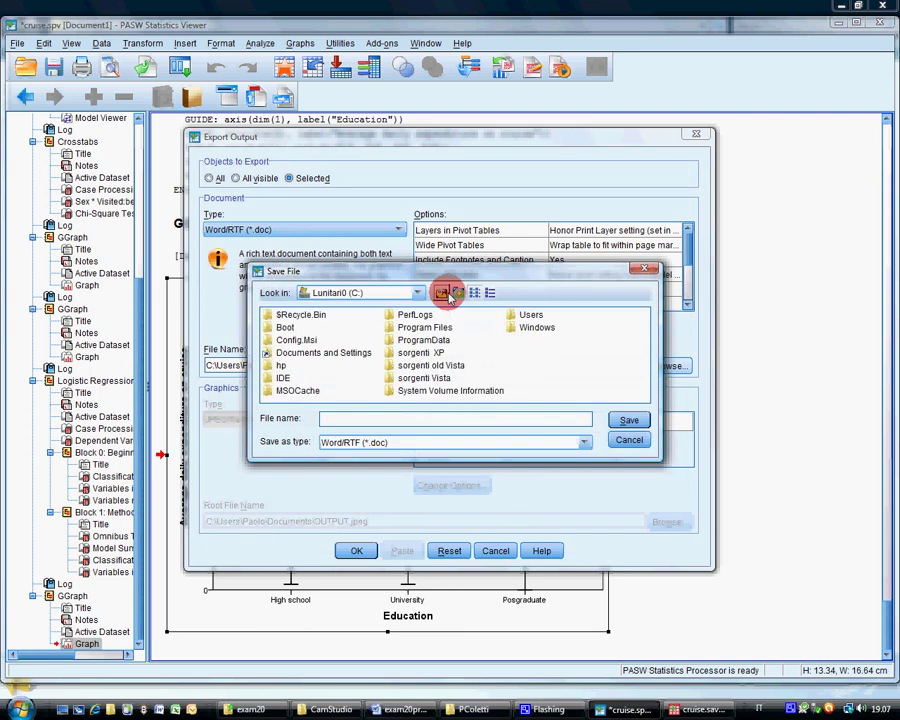
click(446, 292)
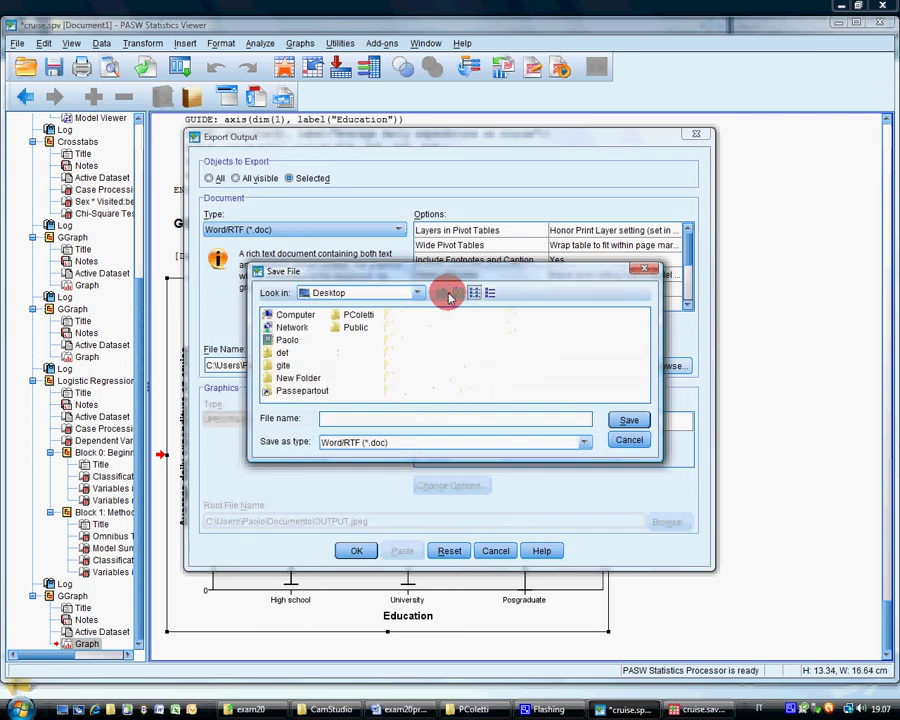
double_click(360, 311)
click(341, 418)
text(cruis)
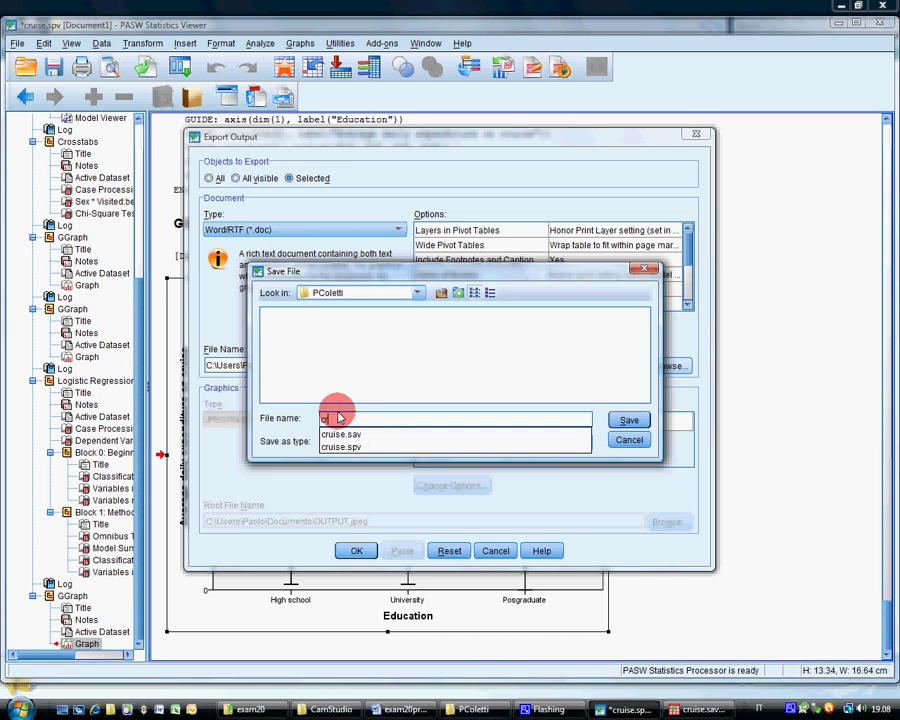
text(e)
click(616, 420)
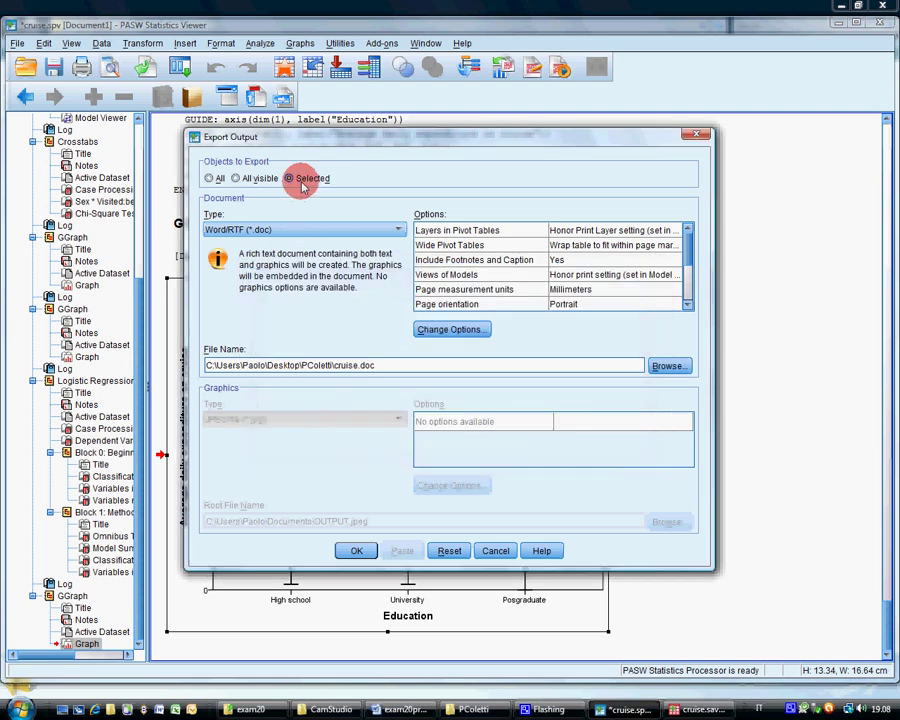
click(366, 548)
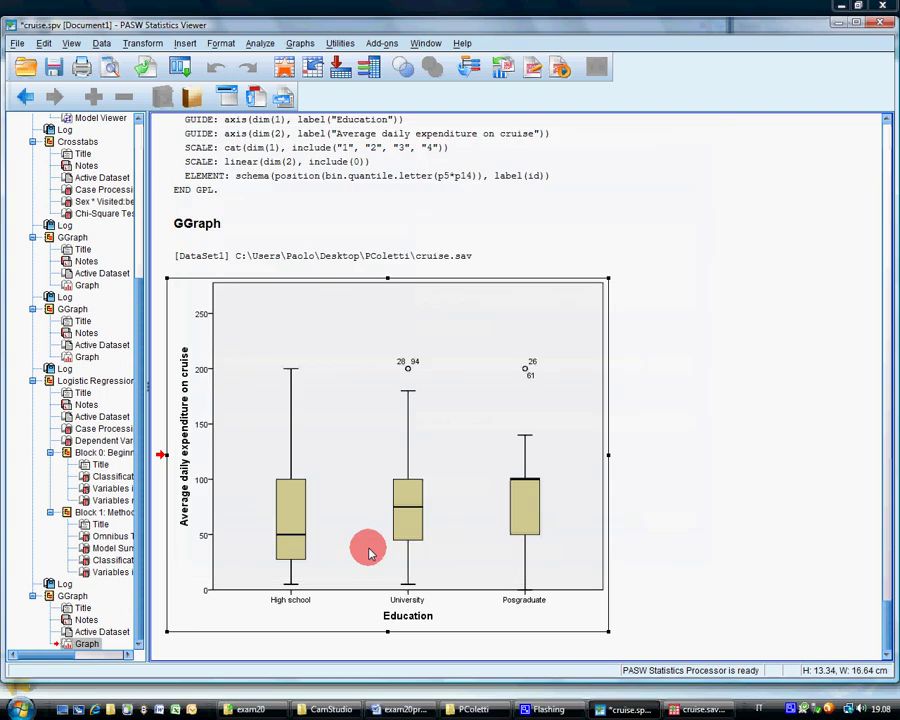
Open cruise.doc from the PColetti folder to confirm the boxplot, then close Word.
mouse_move(479, 712)
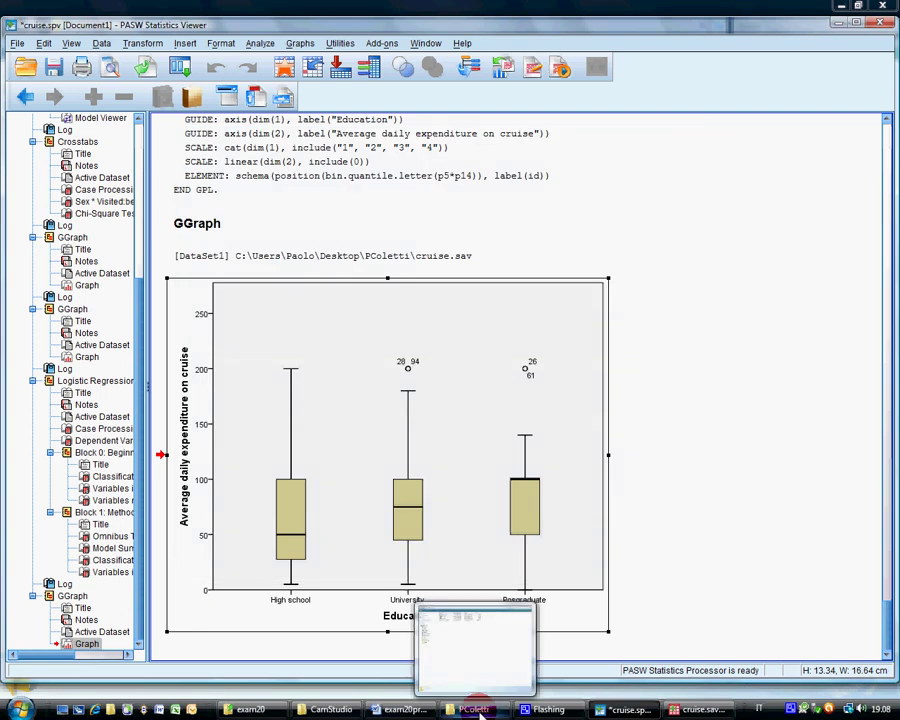
click(477, 710)
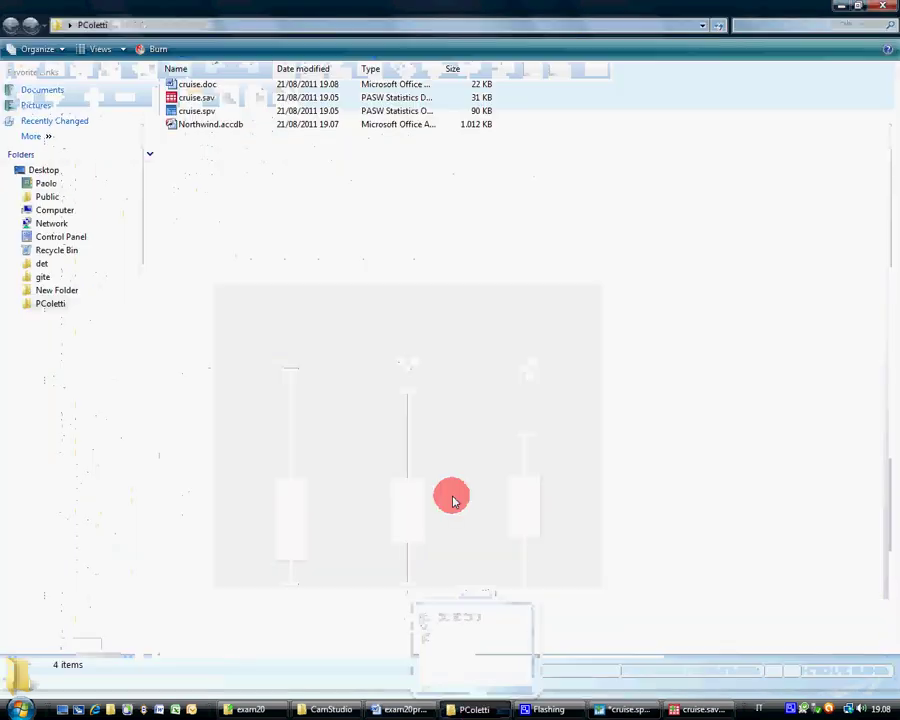
double_click(190, 85)
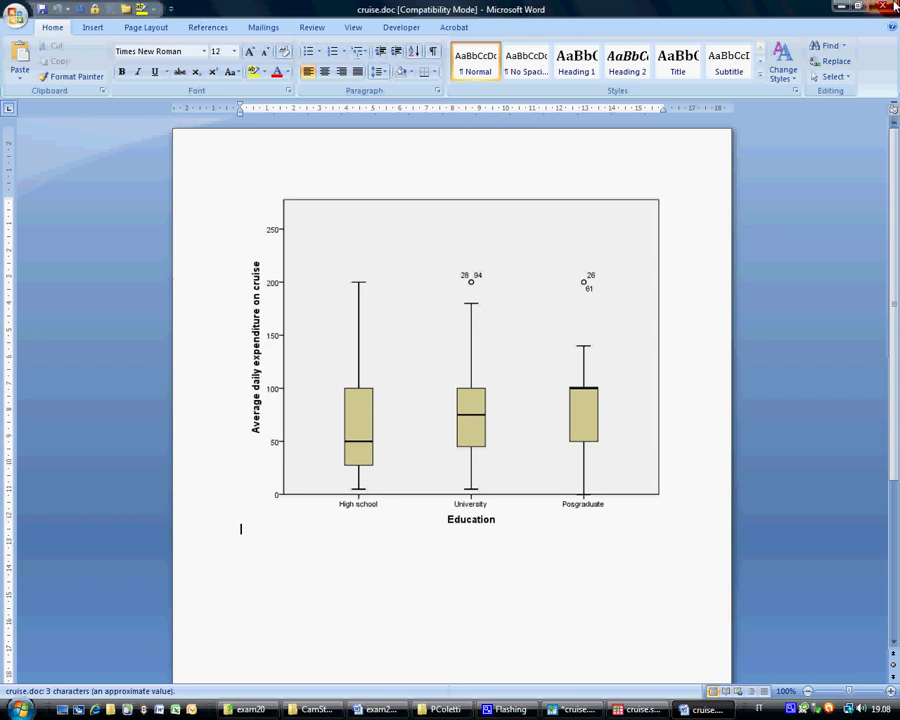
key(alt+F4)
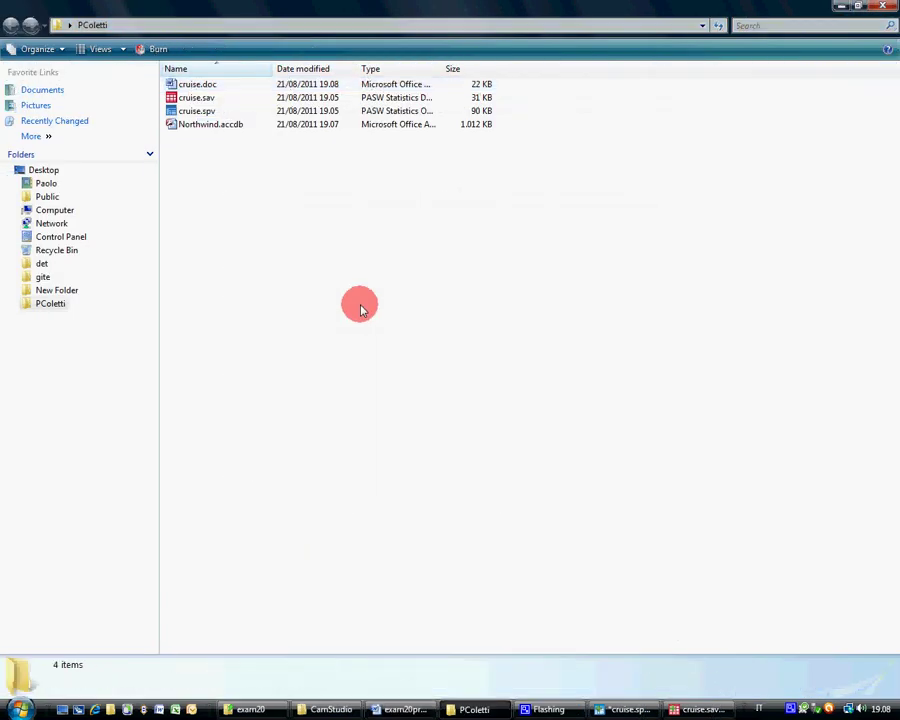
Save the output viewer document cruise.spv and close the cruise.sav data window.
click(630, 709)
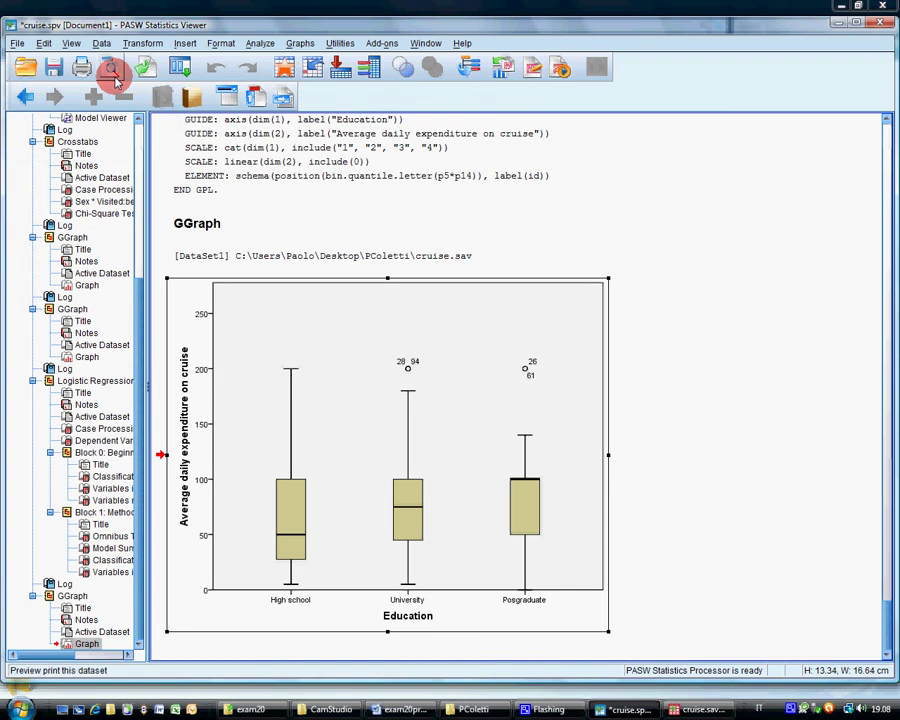
click(53, 67)
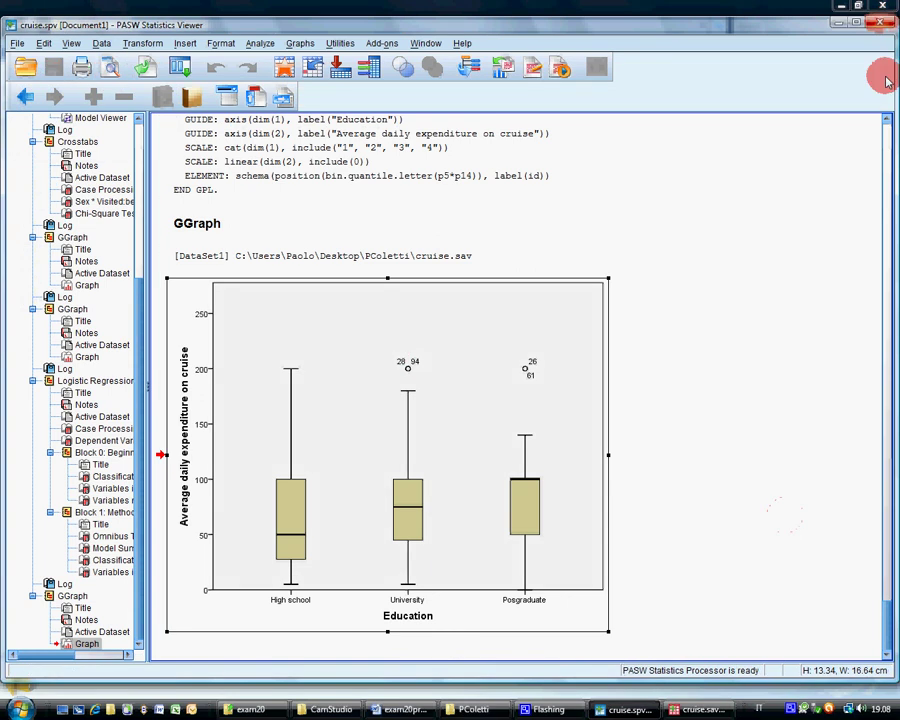
click(700, 709)
click(884, 7)
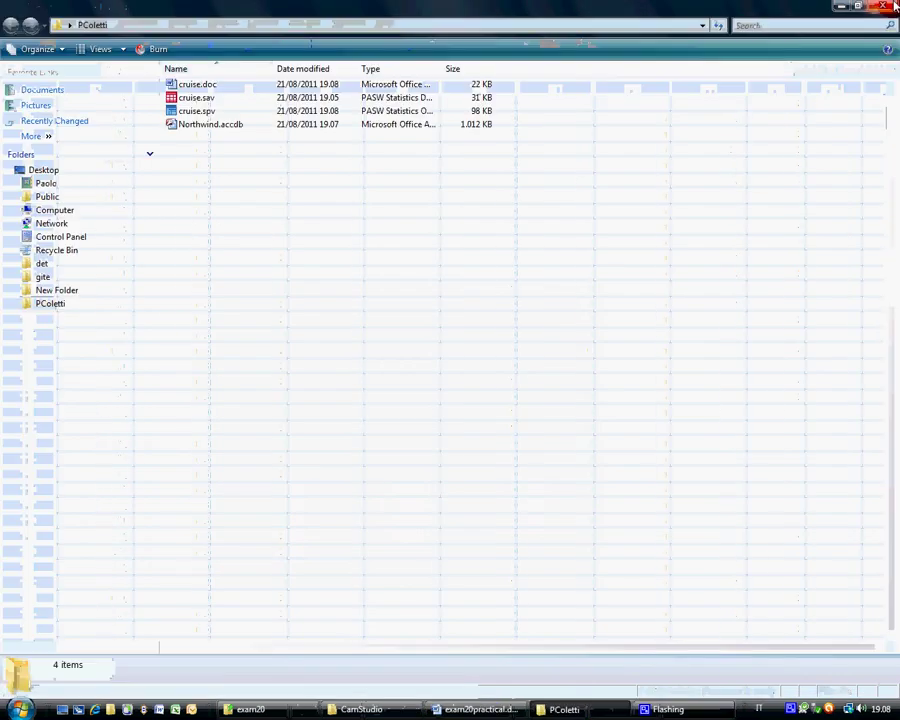